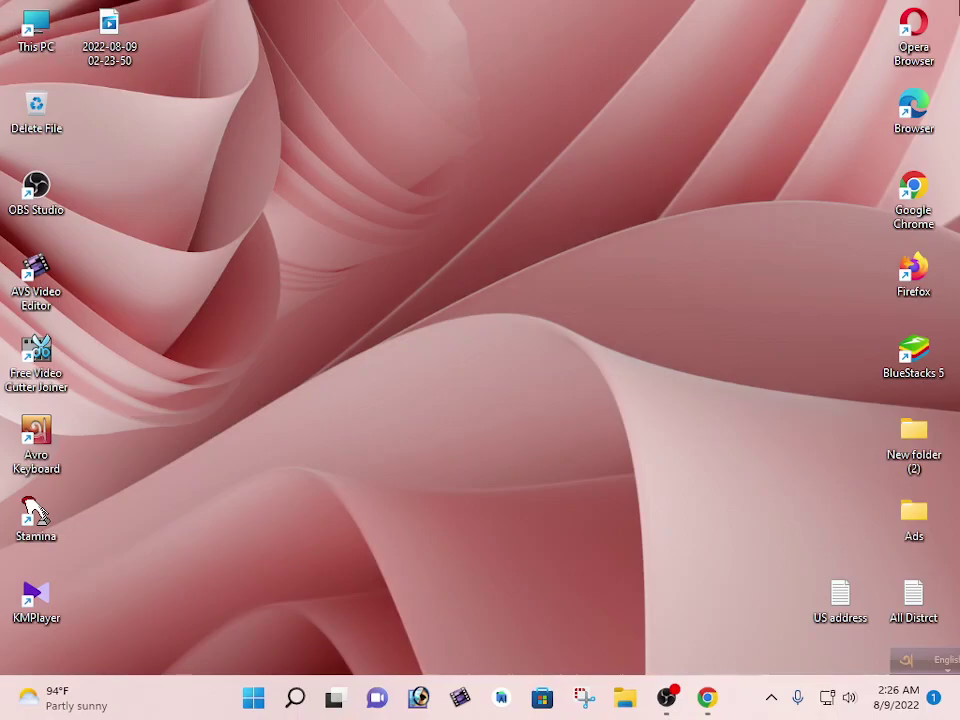
# Move the Avro Keyboard bar to the upper edge of the desktop and open a maximized Google Chrome window.
pyautogui.moveTo(901, 659); pyautogui.dragTo(323, 320)
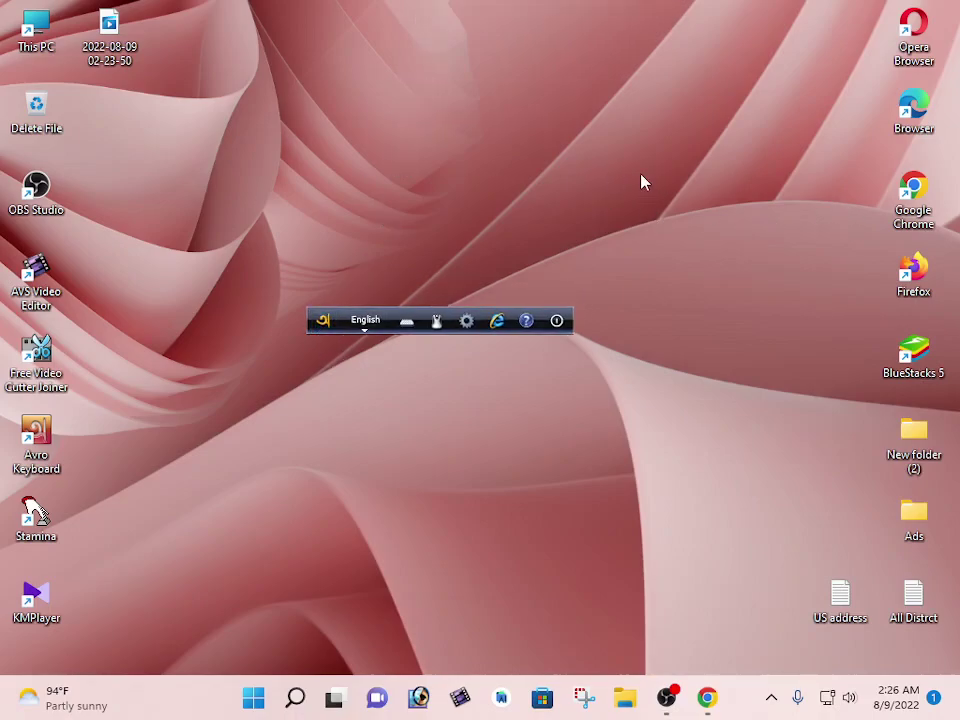
pyautogui.moveTo(327, 328); pyautogui.dragTo(388, 22)
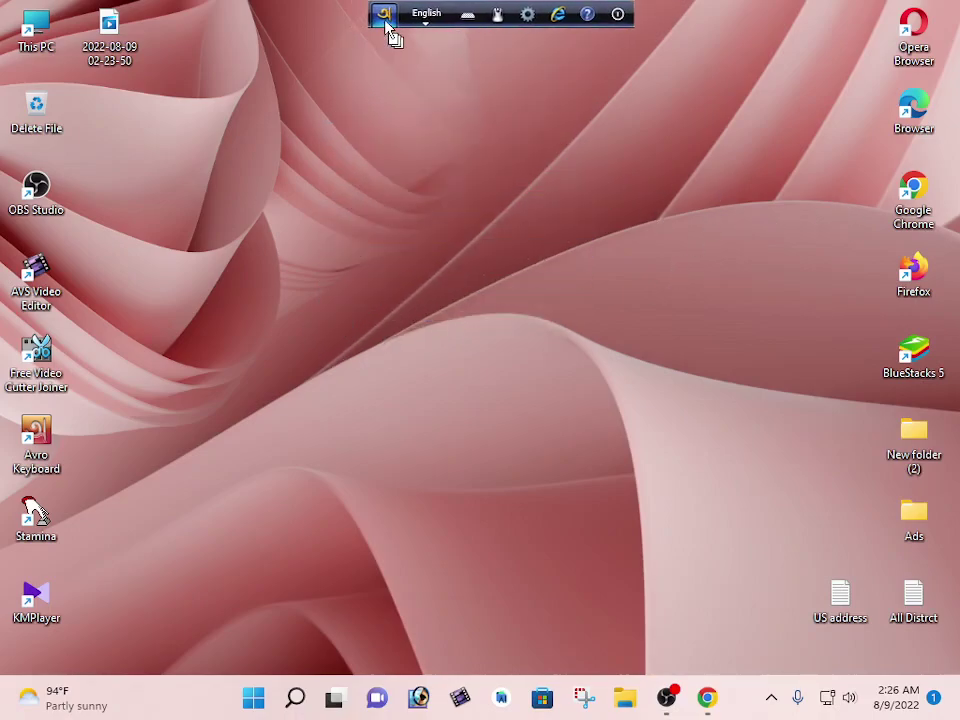
pyautogui.doubleClick(913, 195)
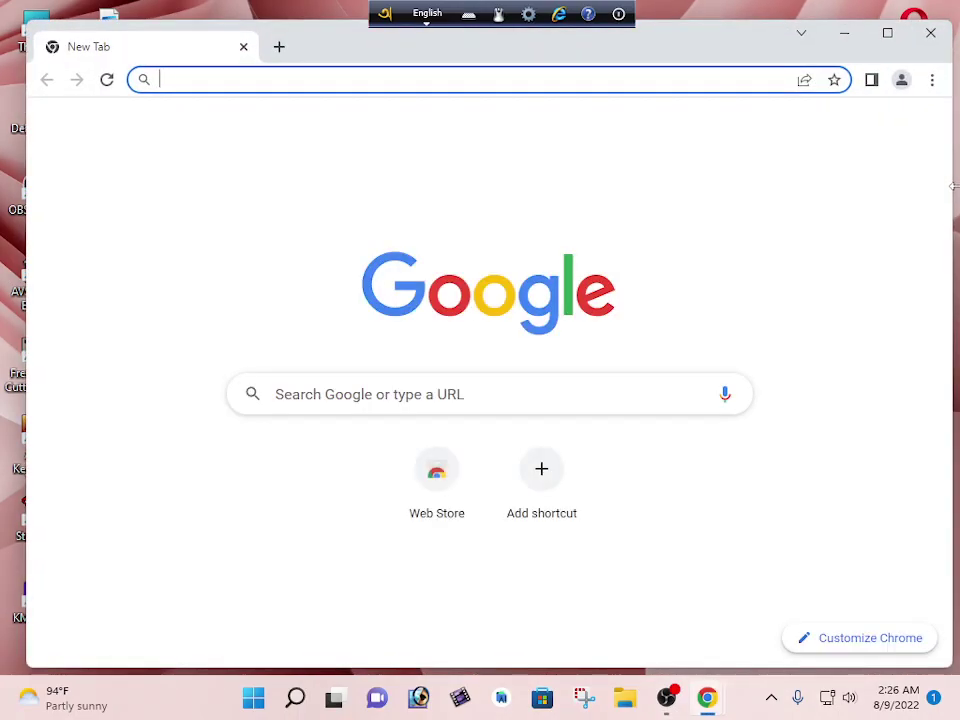
pyautogui.click(892, 36)
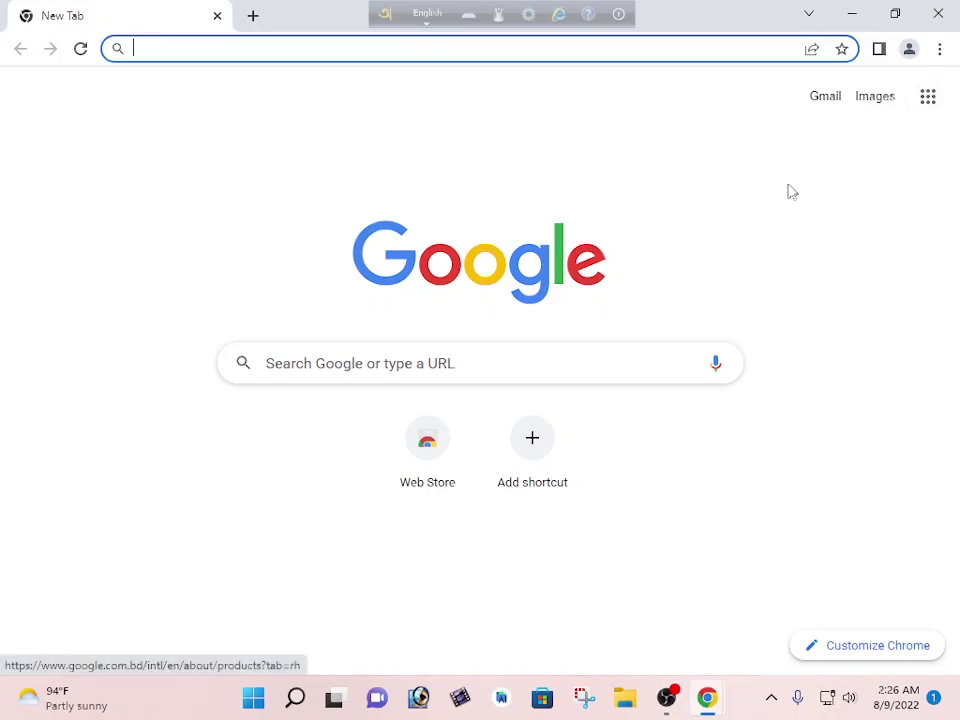
pyautogui.click(522, 362)
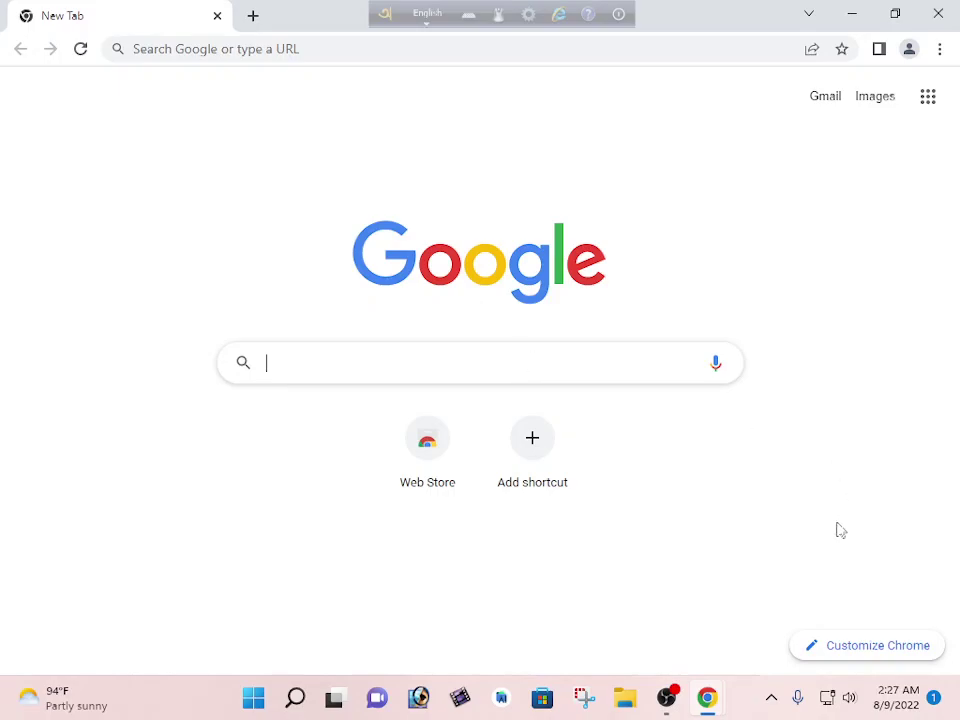
# Close the New Tab browser window and bring up the Welcome to Chrome window maximized.
pyautogui.click(718, 711)
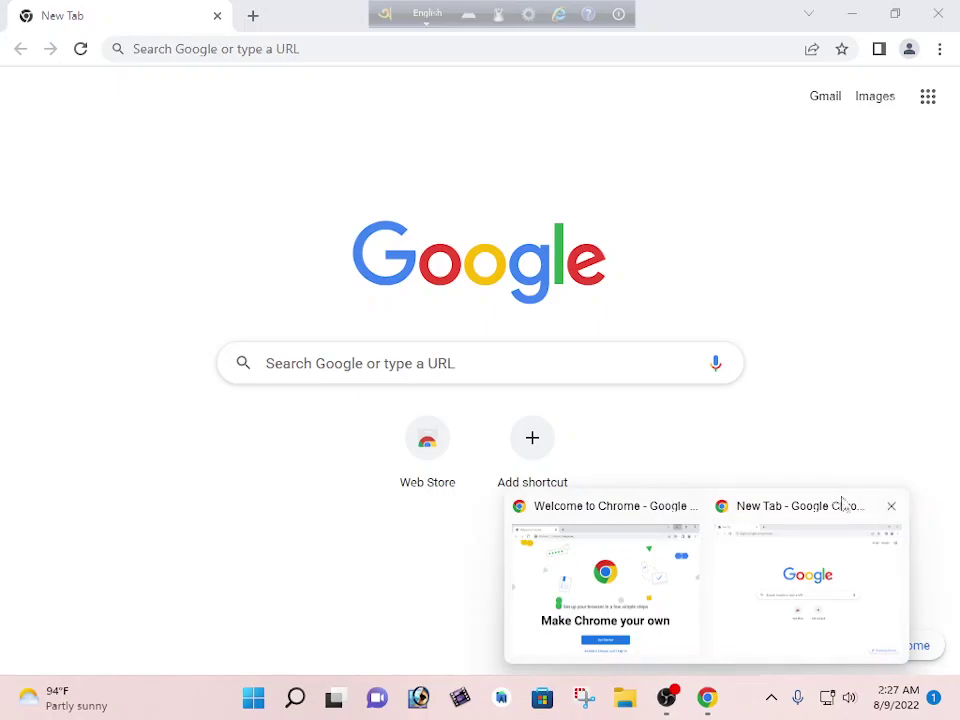
pyautogui.click(893, 508)
pyautogui.click(770, 583)
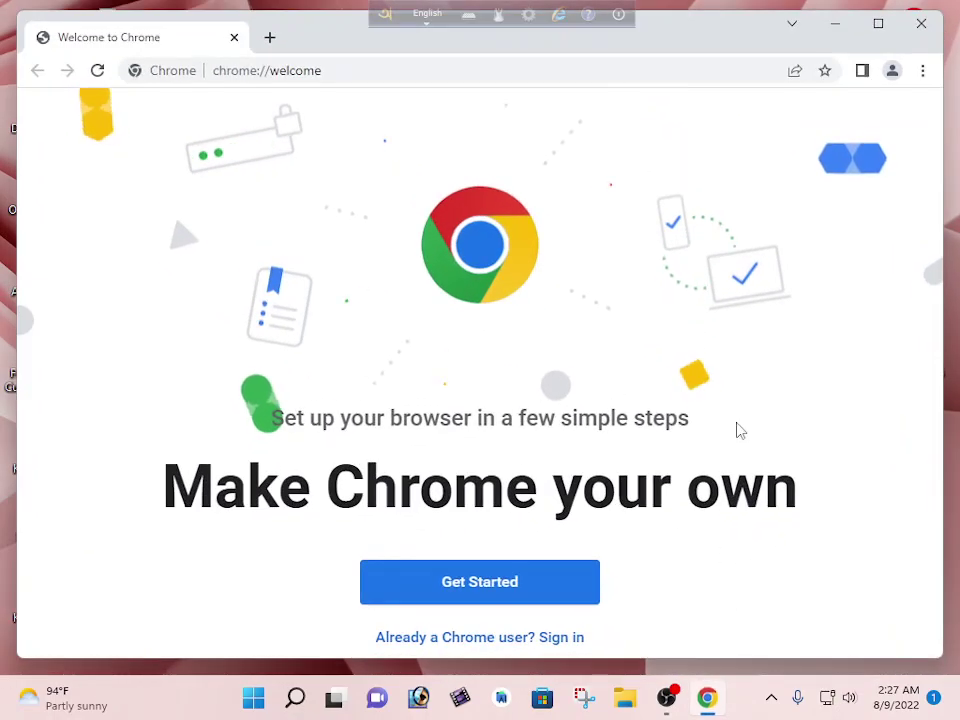
pyautogui.click(880, 30)
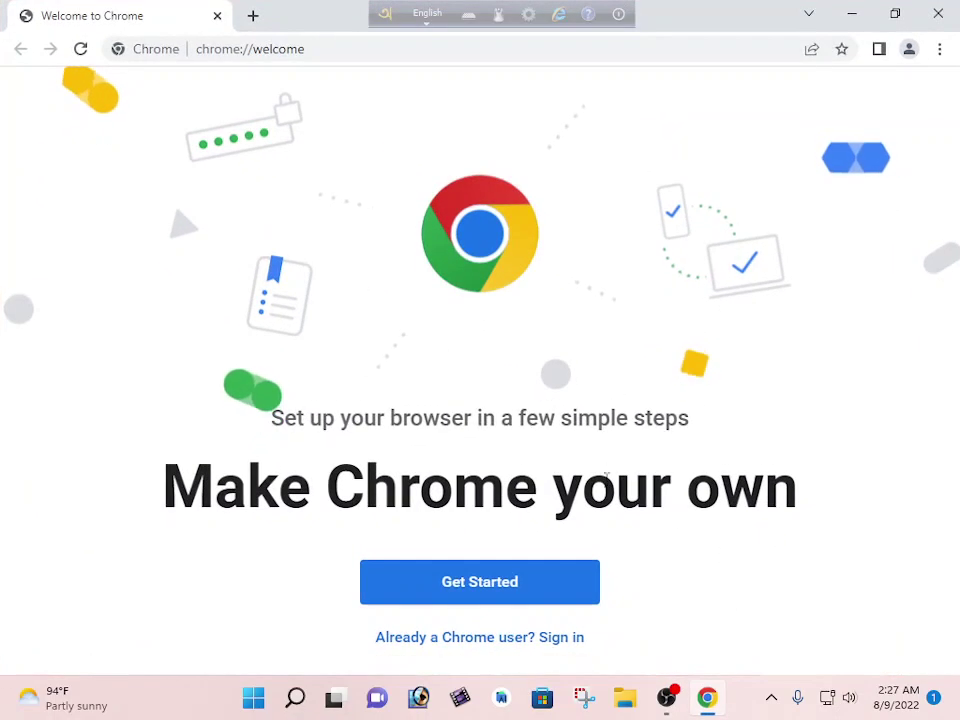
# Go through the welcome setup, skipping the bookmarks and keeping the Default background, and close the window.
pyautogui.click(585, 583)
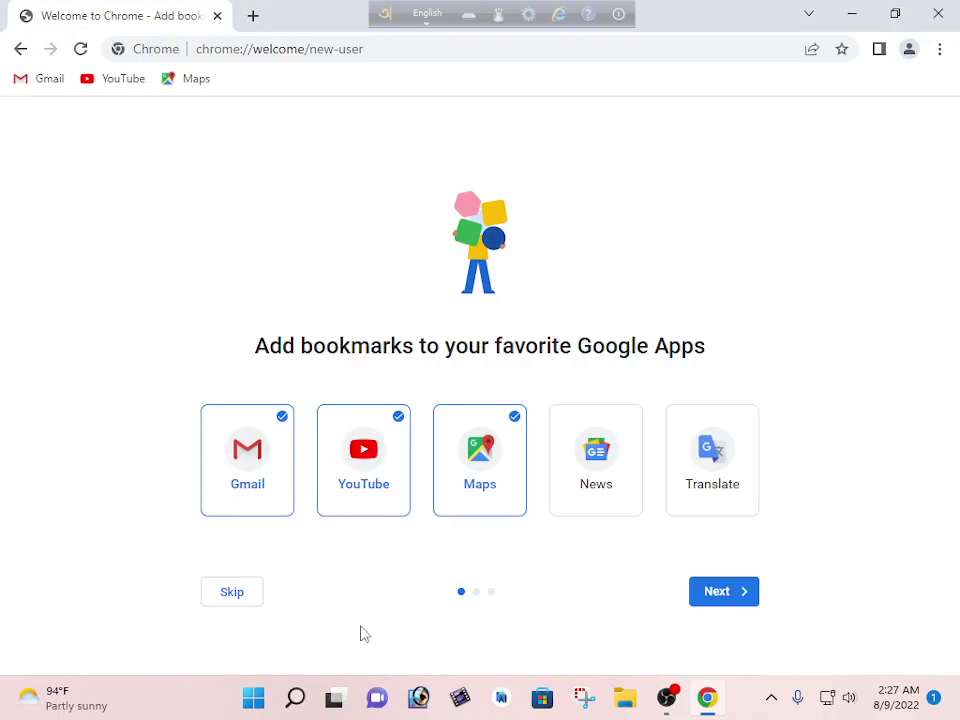
pyautogui.click(252, 598)
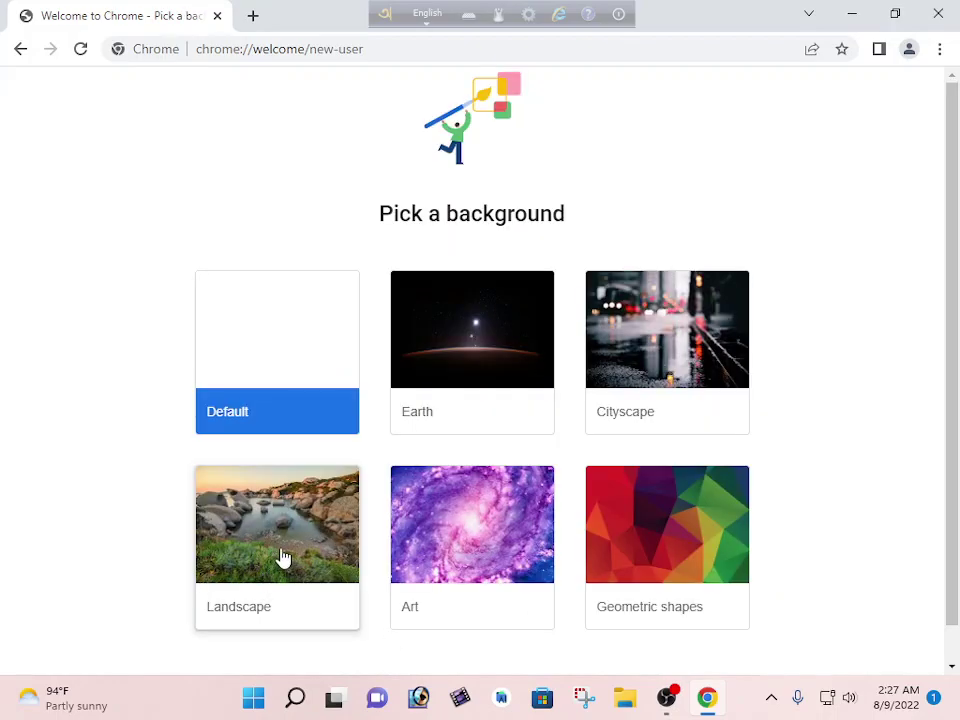
pyautogui.click(289, 499)
pyautogui.click(270, 366)
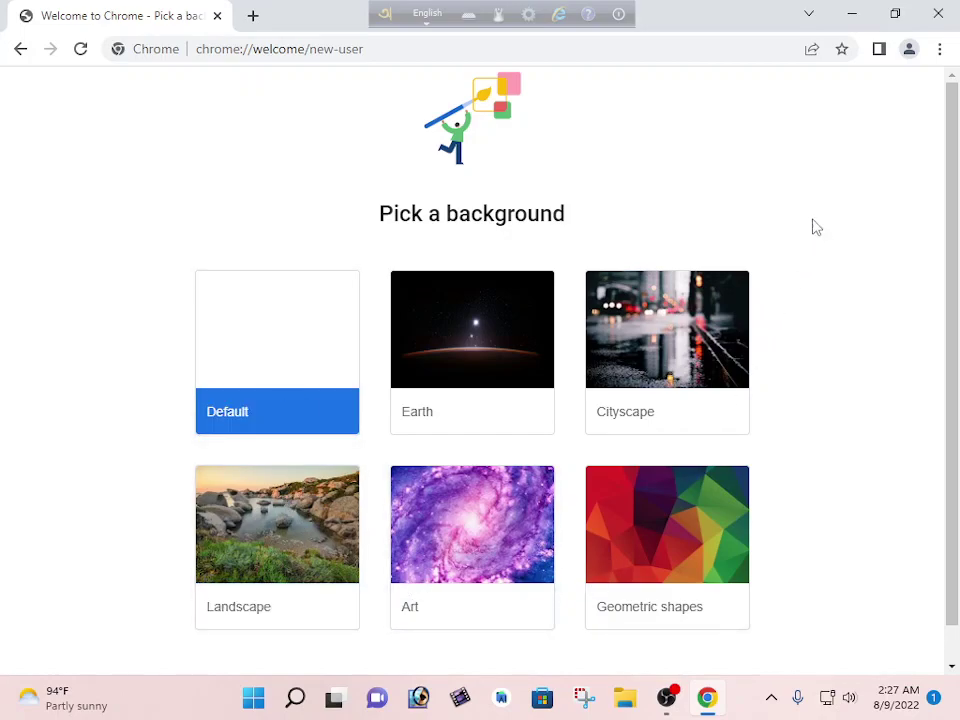
pyautogui.click(943, 15)
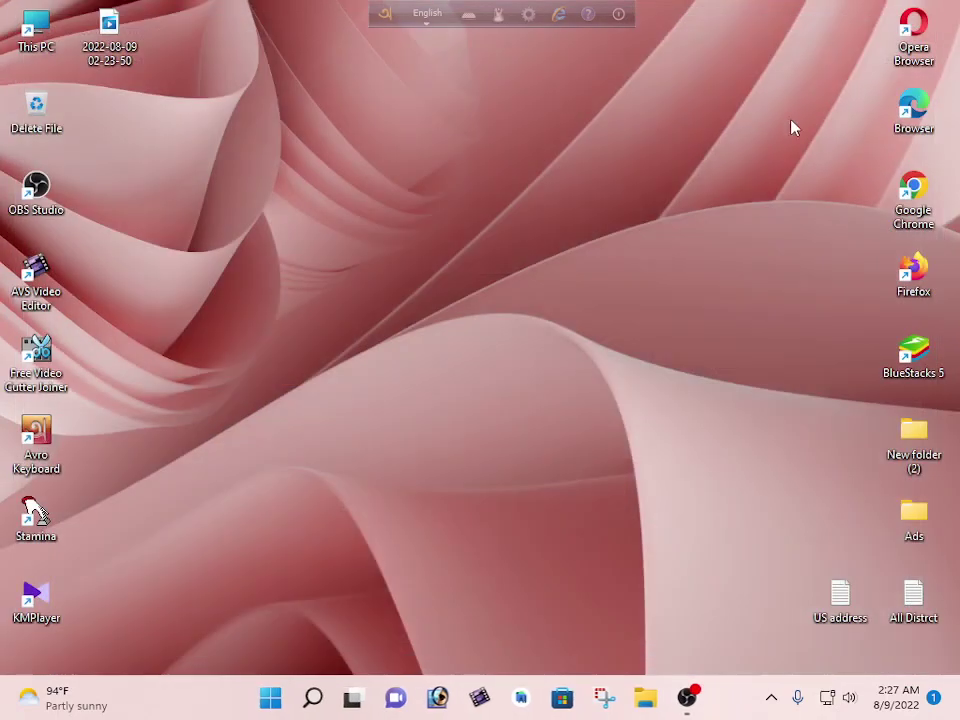
# Reopen Google Chrome and search Google for "show my live time".
pyautogui.doubleClick(913, 195)
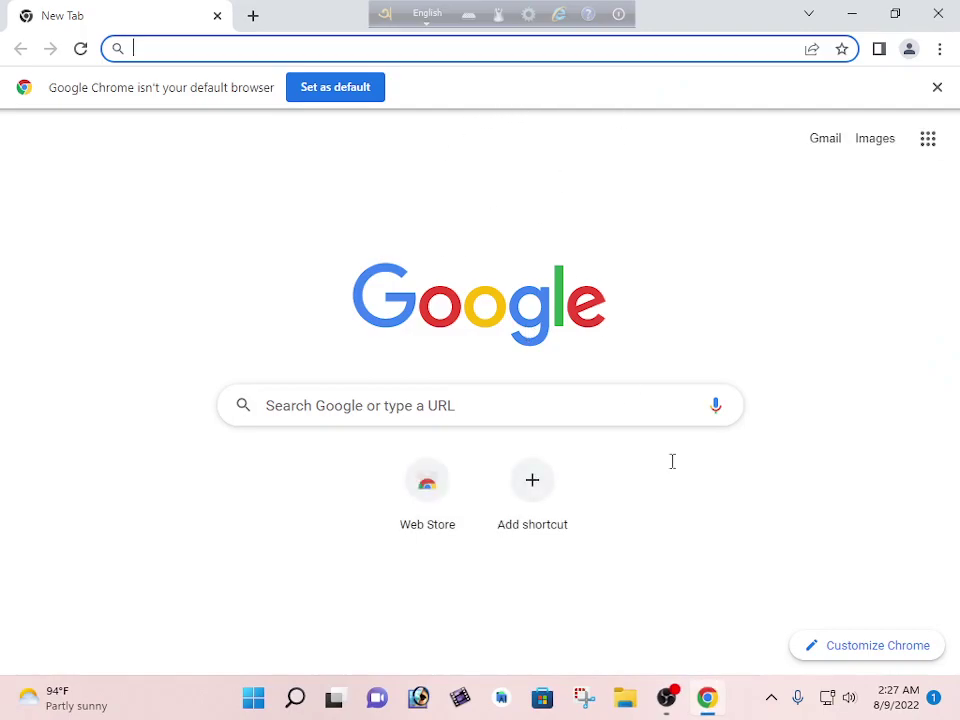
pyautogui.click(381, 406)
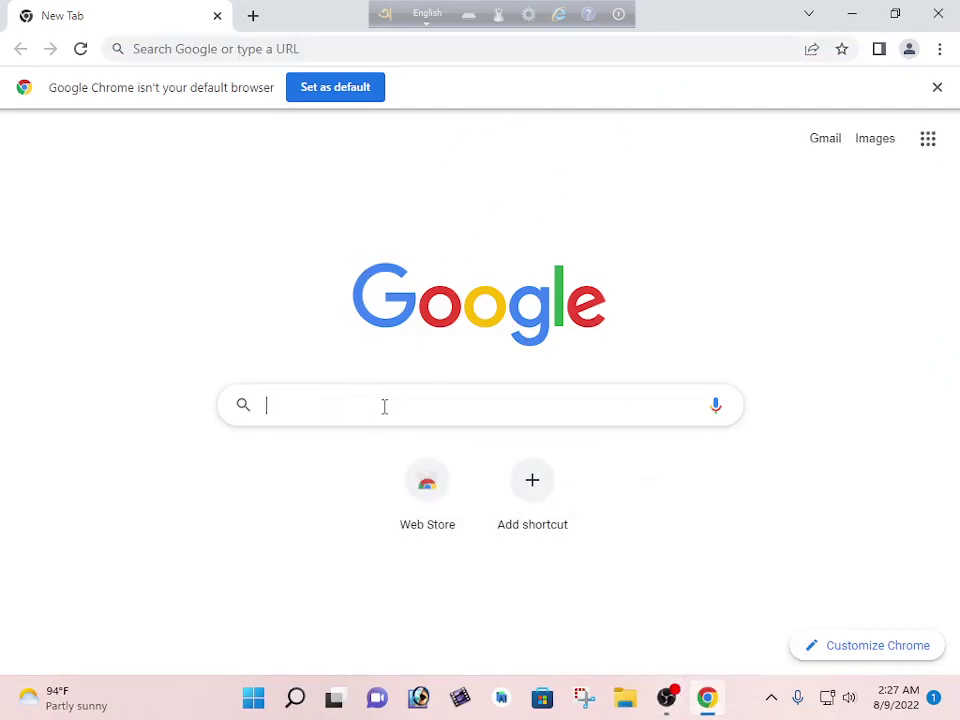
pyautogui.write('show my')
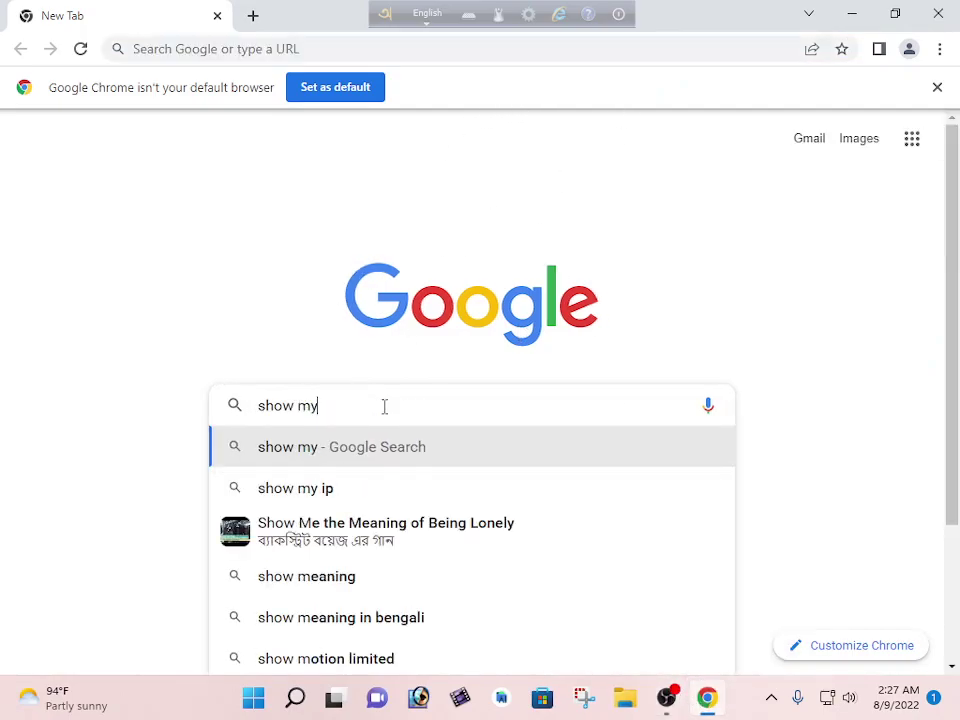
pyautogui.write(' live time')
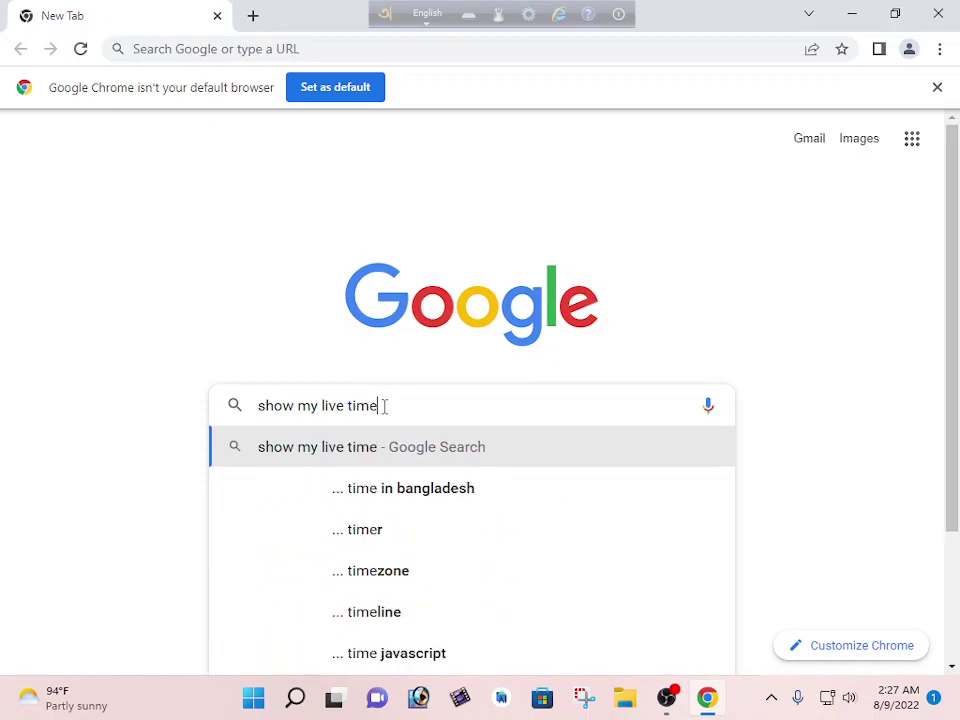
pyautogui.press('Return')
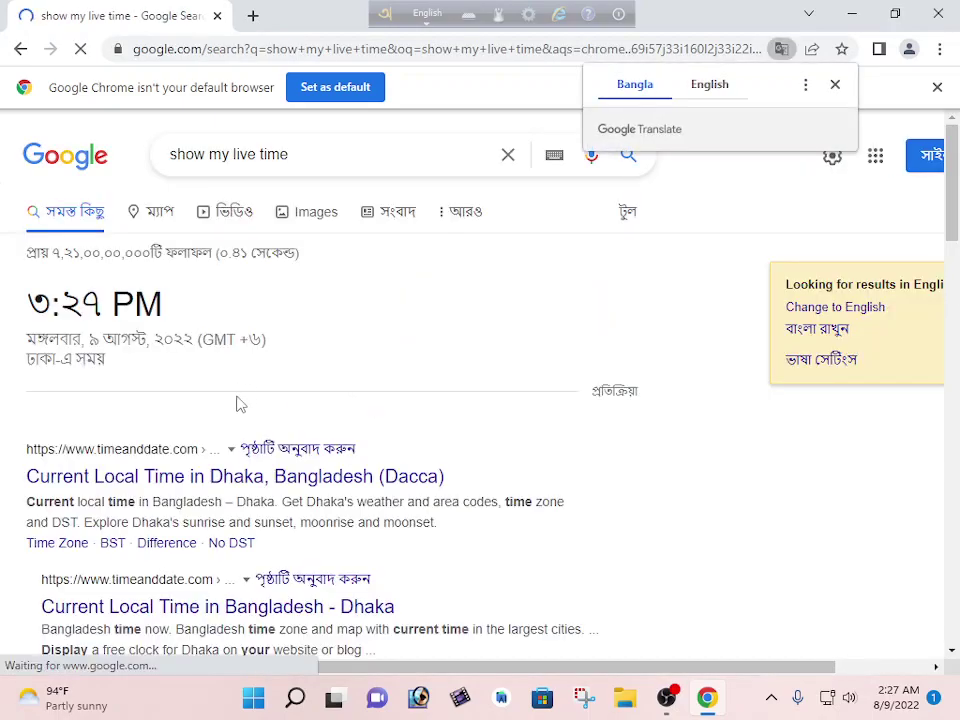
# Compare the local time in the search result with the computer's system clock.
pyautogui.moveTo(186, 319); pyautogui.dragTo(28, 303)
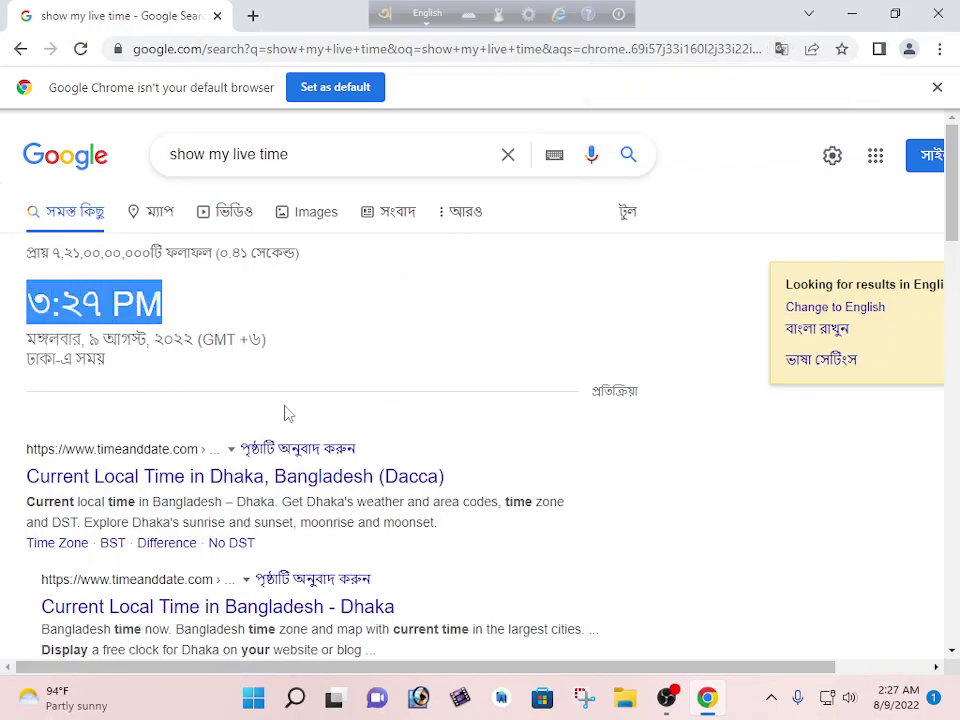
pyautogui.click(189, 319)
pyautogui.moveTo(168, 315); pyautogui.dragTo(4, 317)
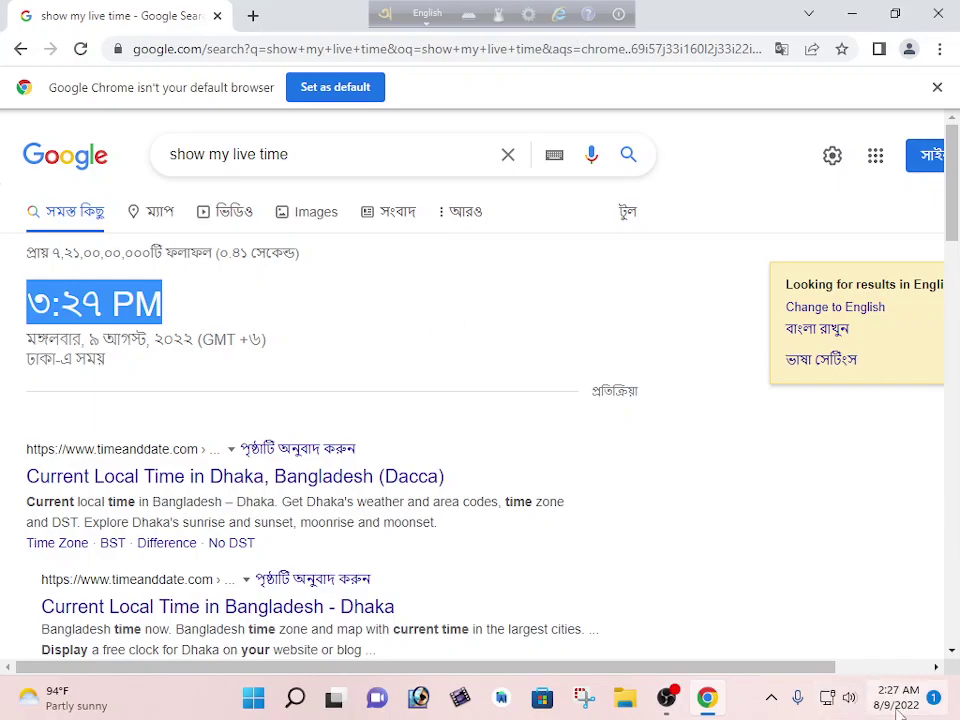
pyautogui.moveTo(897, 706)
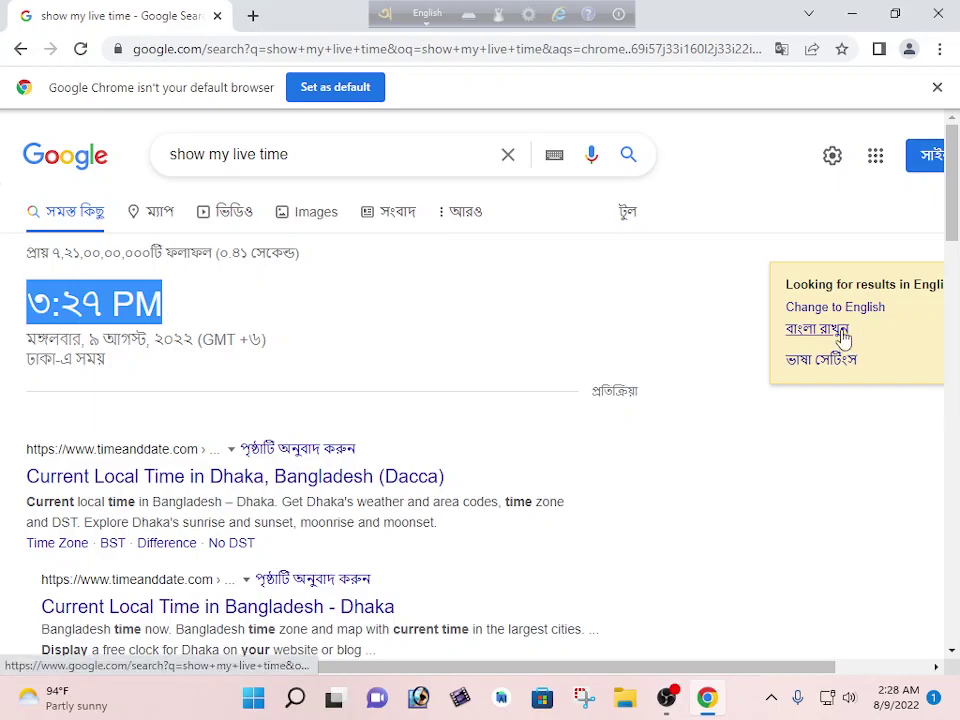
pyautogui.click(399, 320)
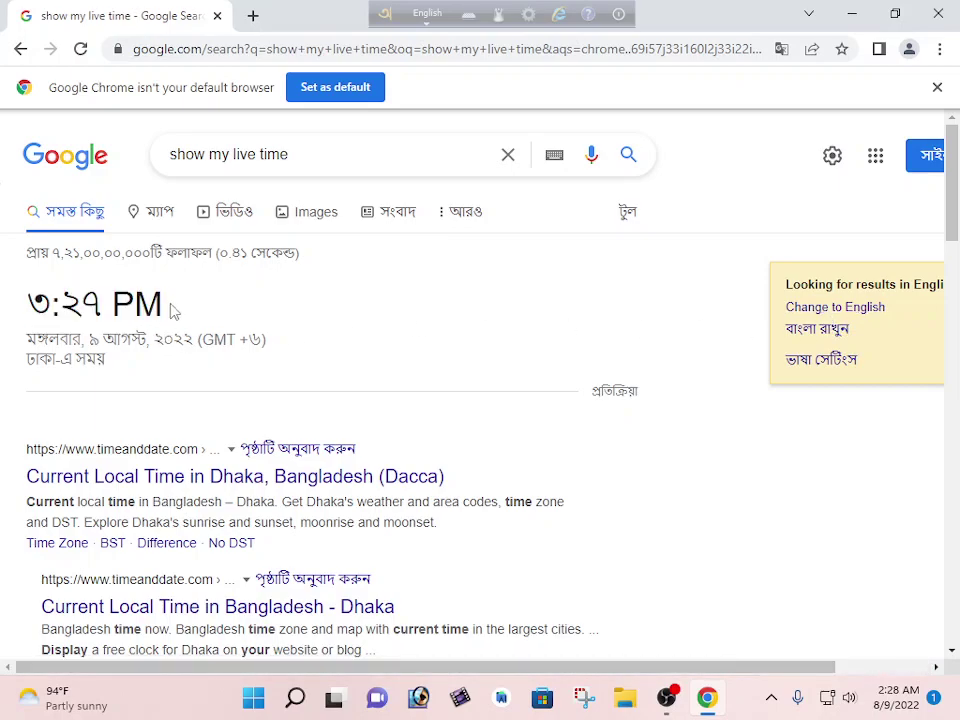
pyautogui.moveTo(163, 311); pyautogui.dragTo(26, 305)
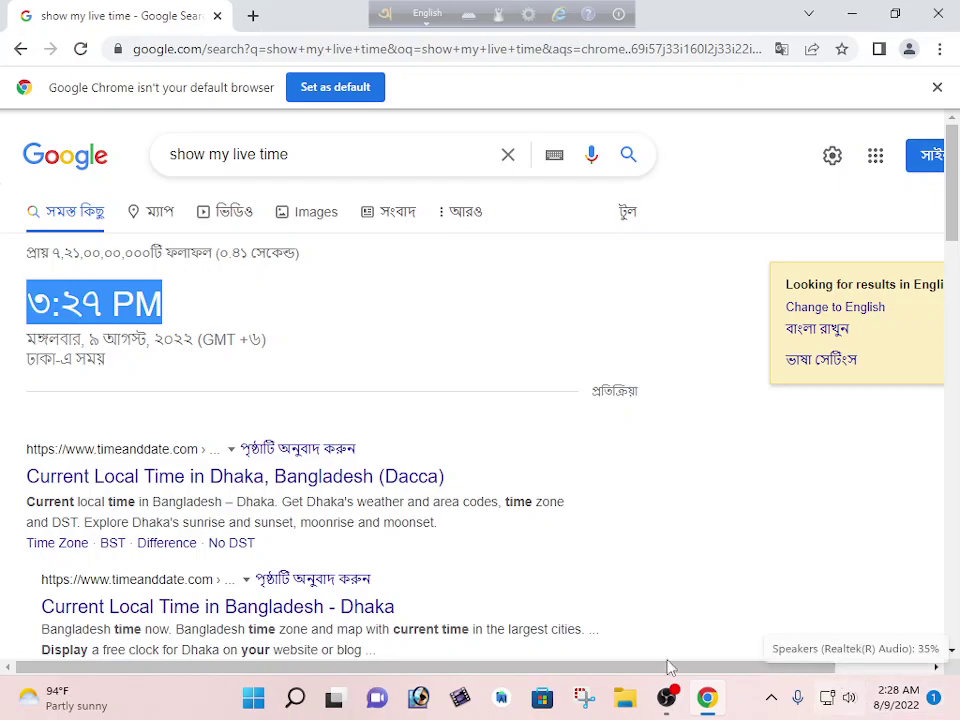
pyautogui.click(93, 340)
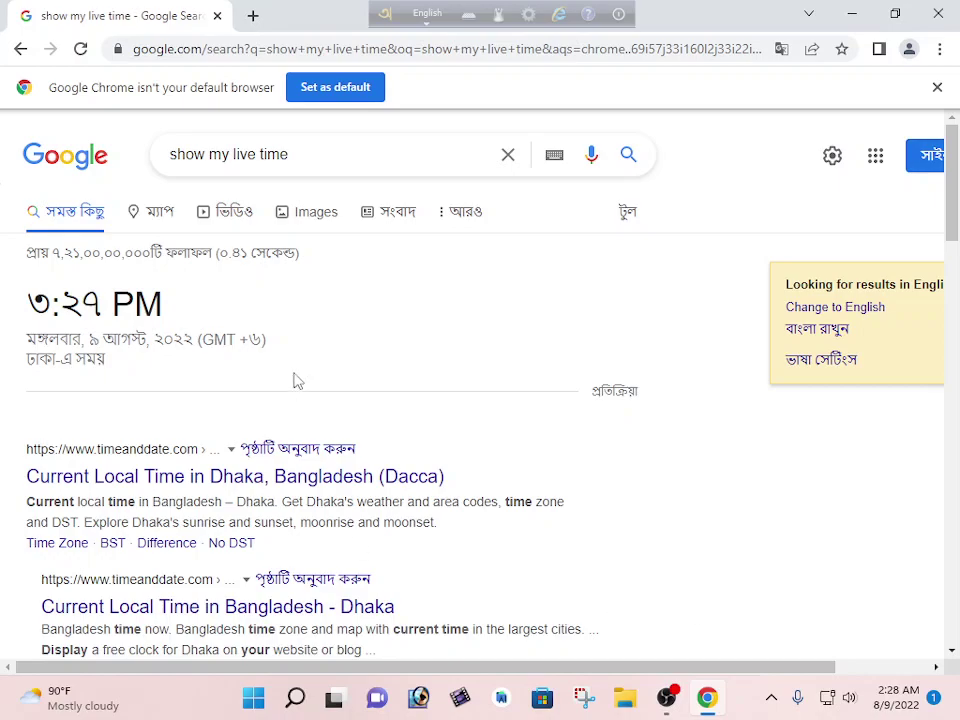
# Replace the Google query with "free server" and run the search.
pyautogui.click(507, 156)
pyautogui.write('freer')
pyautogui.press('BackSpace')
pyautogui.write('pro')
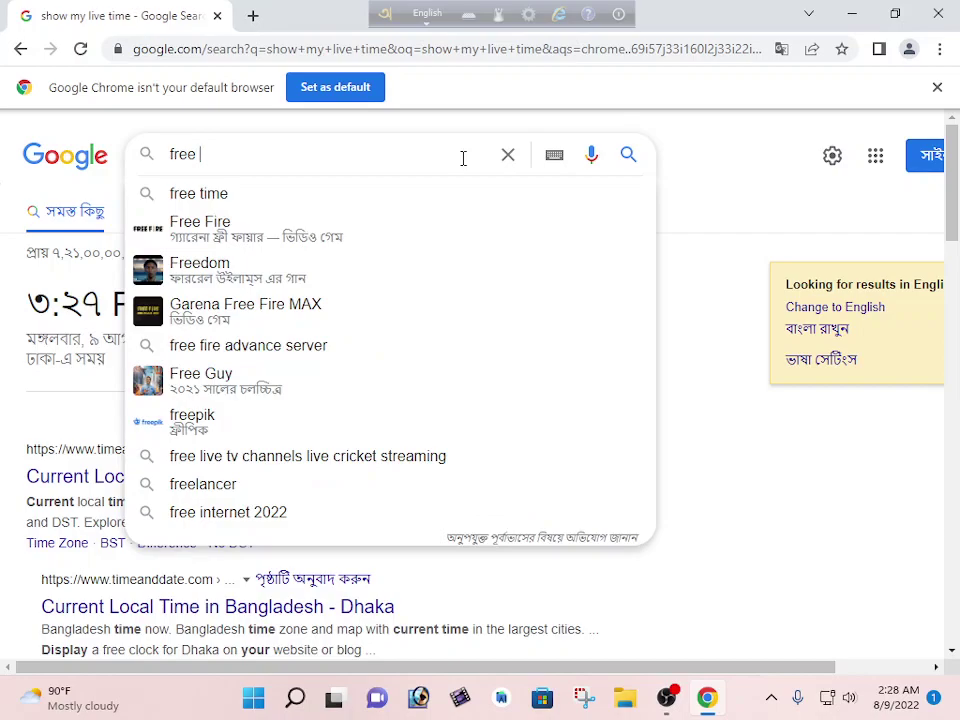
pyautogui.press('BackSpace')
pyautogui.press('BackSpace')
pyautogui.press('BackSpace')
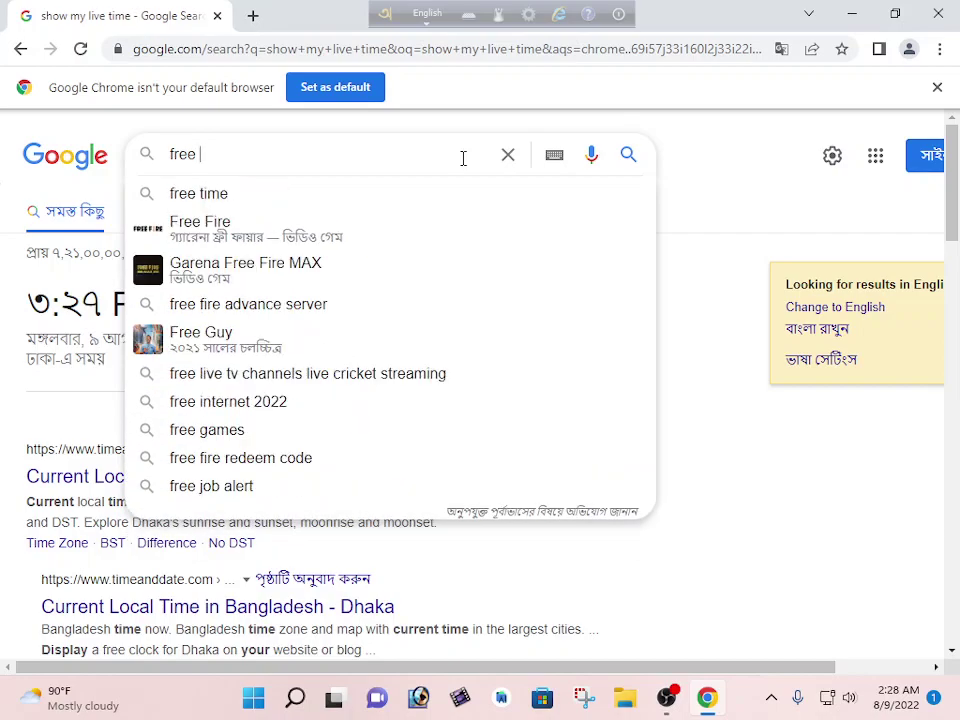
pyautogui.write('sre')
pyautogui.press('BackSpace')
pyautogui.write('e')
pyautogui.press('BackSpace')
pyautogui.press('BackSpace')
pyautogui.press('BackSpace')
pyautogui.write('server')
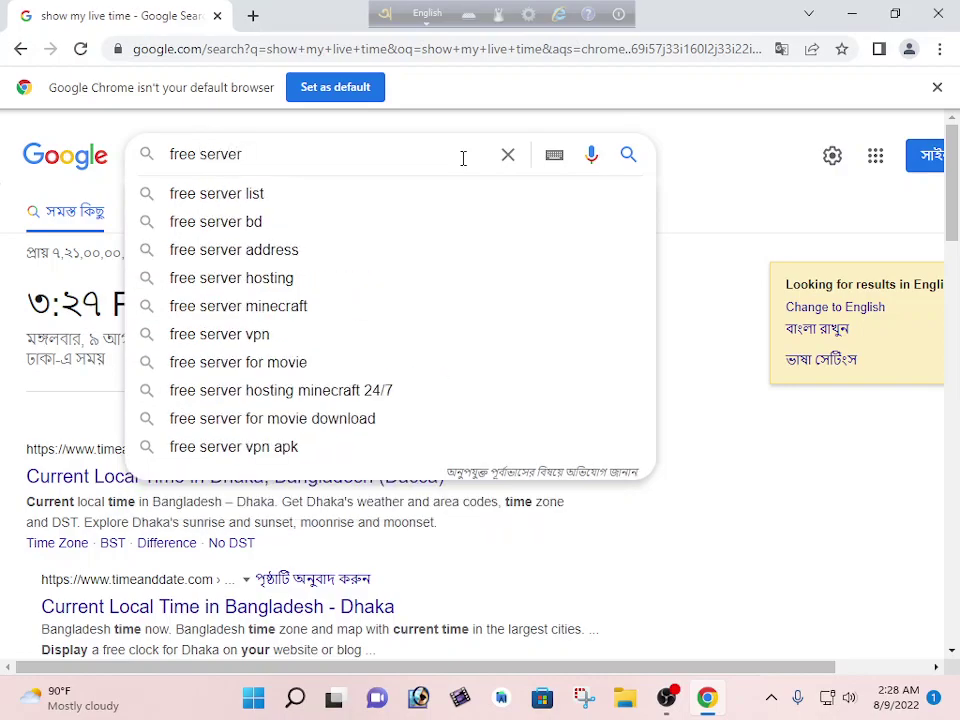
pyautogui.press('Return')
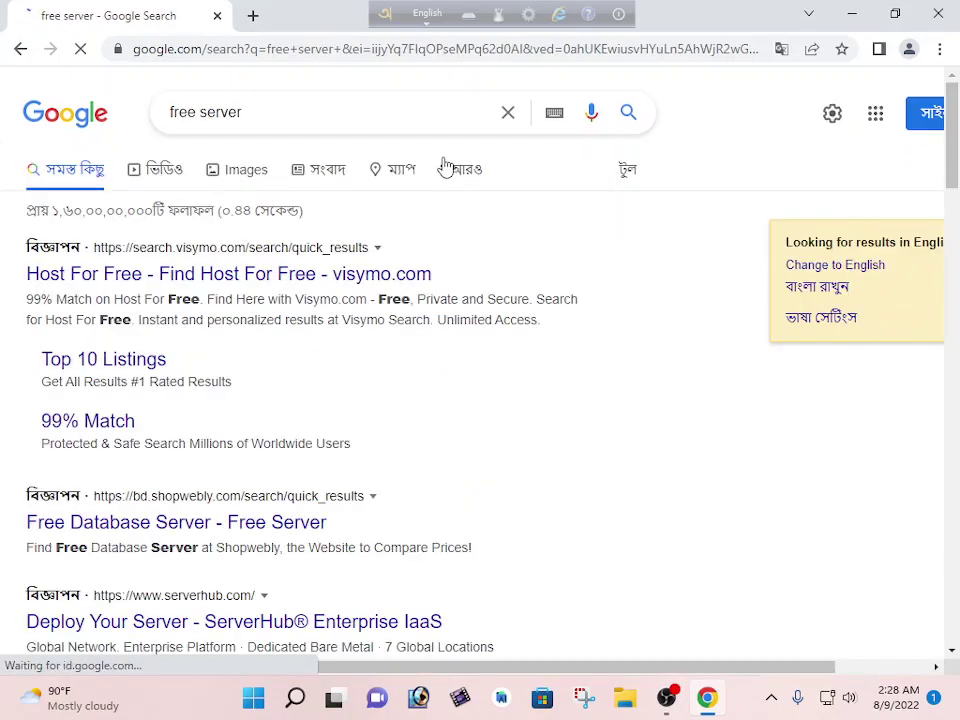
# Change the Google query to "us server for free" and run the search.
pyautogui.click(314, 110)
pyautogui.press('Left')
pyautogui.press('Left')
pyautogui.press('Left')
pyautogui.press('Left')
pyautogui.press('Left')
pyautogui.press('Left')
pyautogui.press('Left')
pyautogui.press('Left')
pyautogui.press('Left')
pyautogui.press('Left')
pyautogui.press('Left')
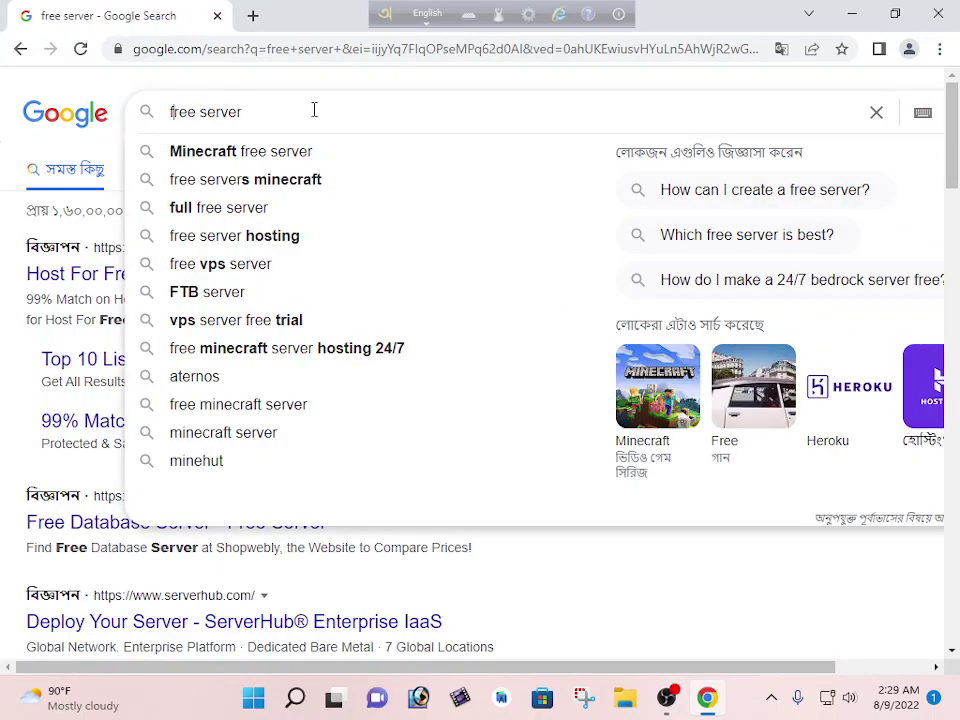
pyautogui.write('us serve')
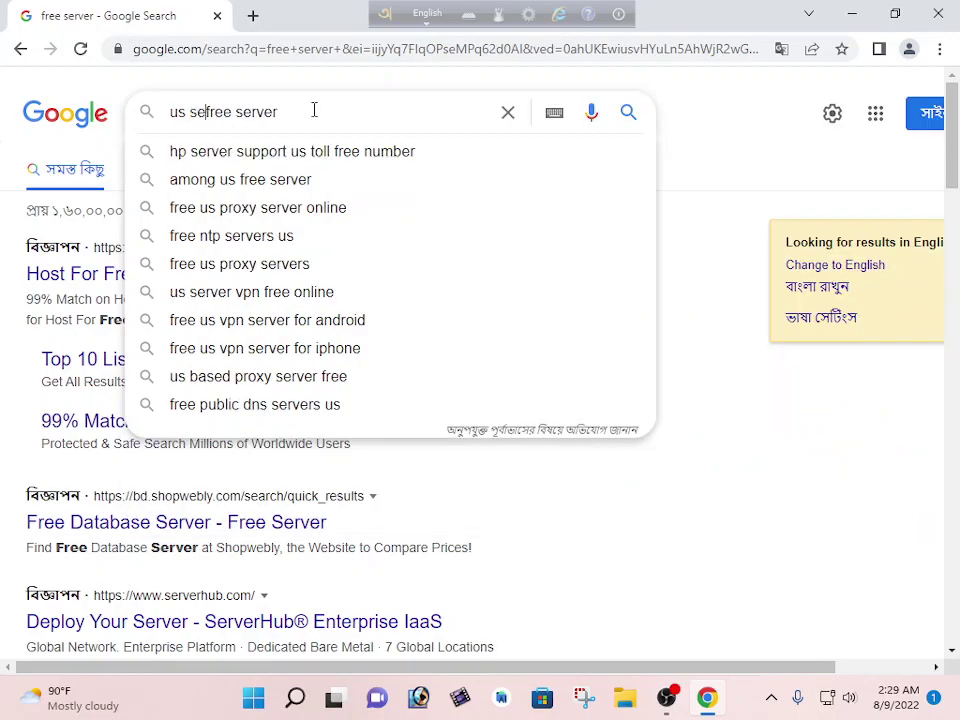
pyautogui.write('for')
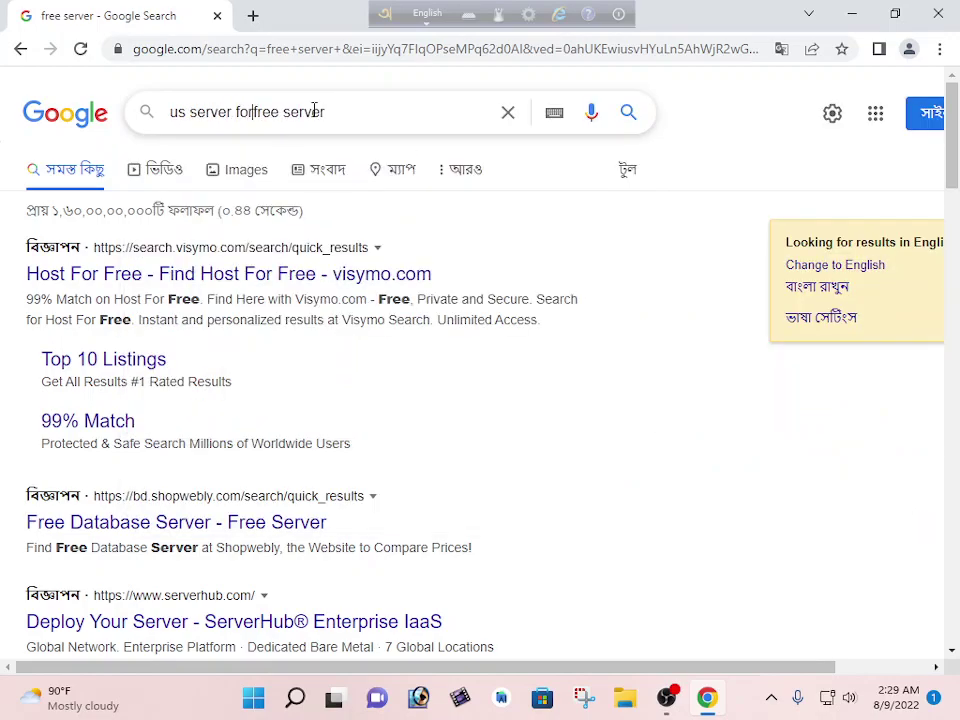
pyautogui.moveTo(288, 113); pyautogui.dragTo(375, 105)
pyautogui.press('BackSpace')
pyautogui.press('Return')
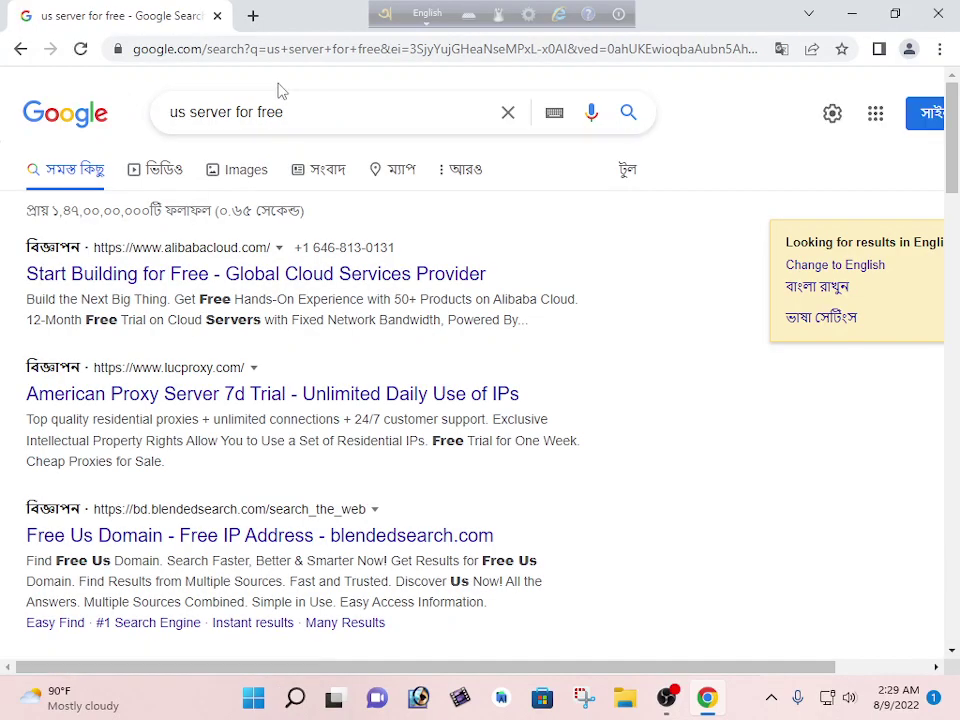
# Replace the Google query with "free socks5 proxy usa" and run the search.
pyautogui.moveTo(302, 109); pyautogui.dragTo(115, 105)
pyautogui.write('ferr=')
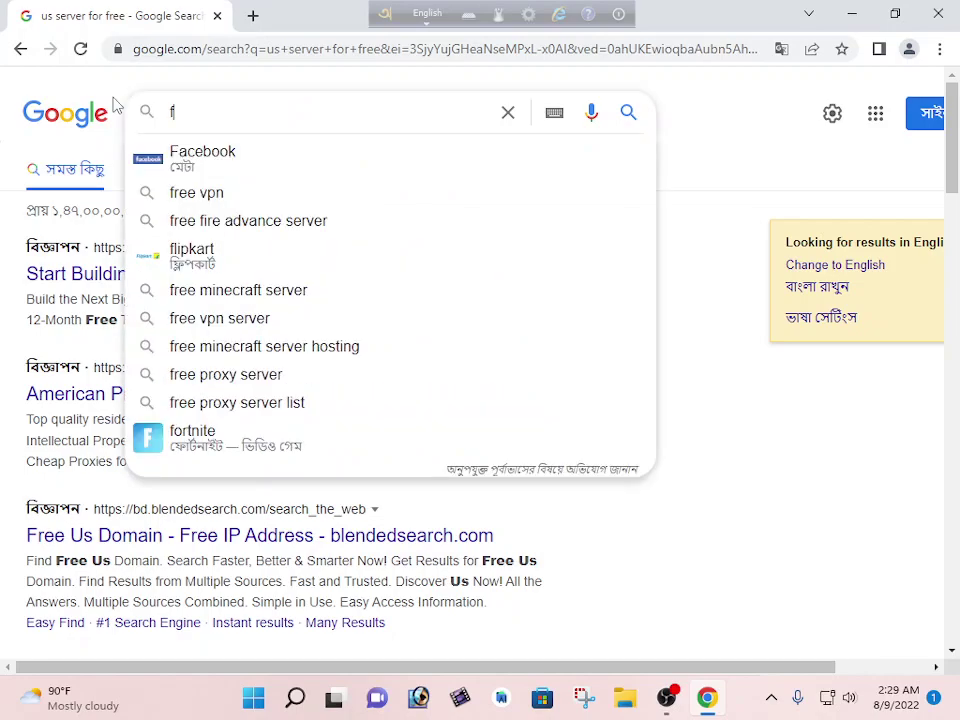
pyautogui.press('BackSpace')
pyautogui.press('BackSpace')
pyautogui.press('BackSpace')
pyautogui.press('BackSpace')
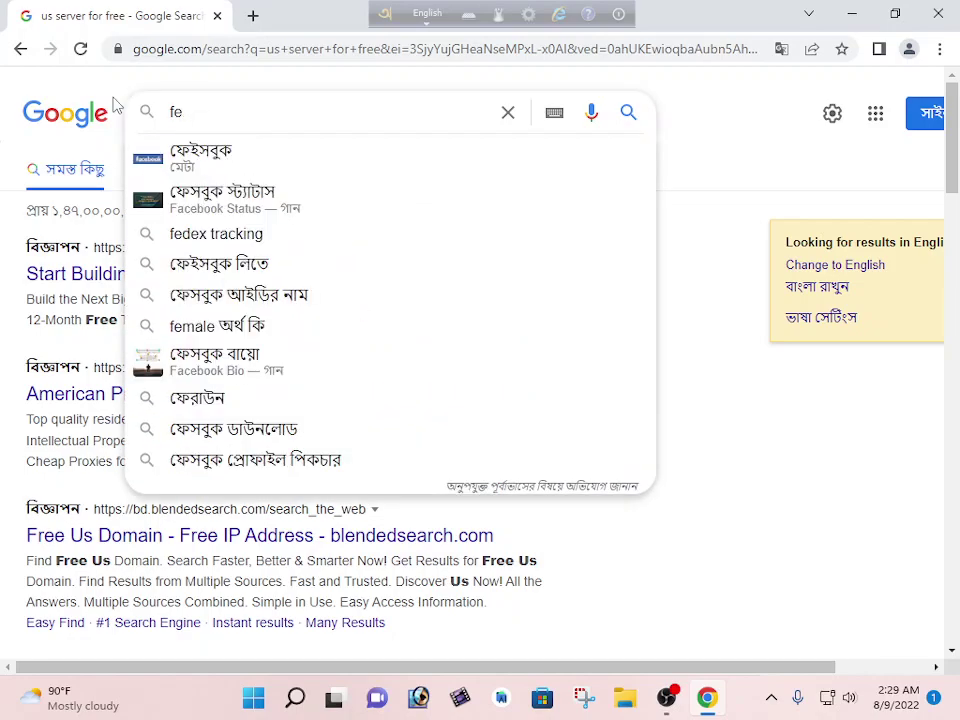
pyautogui.write('ree ')
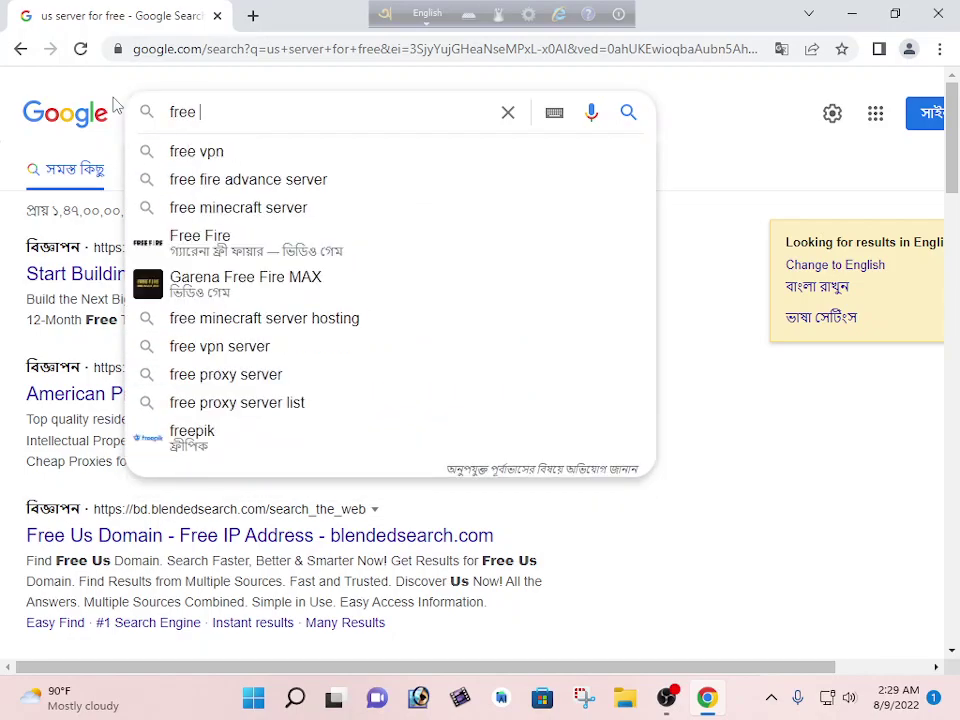
pyautogui.write('socks')
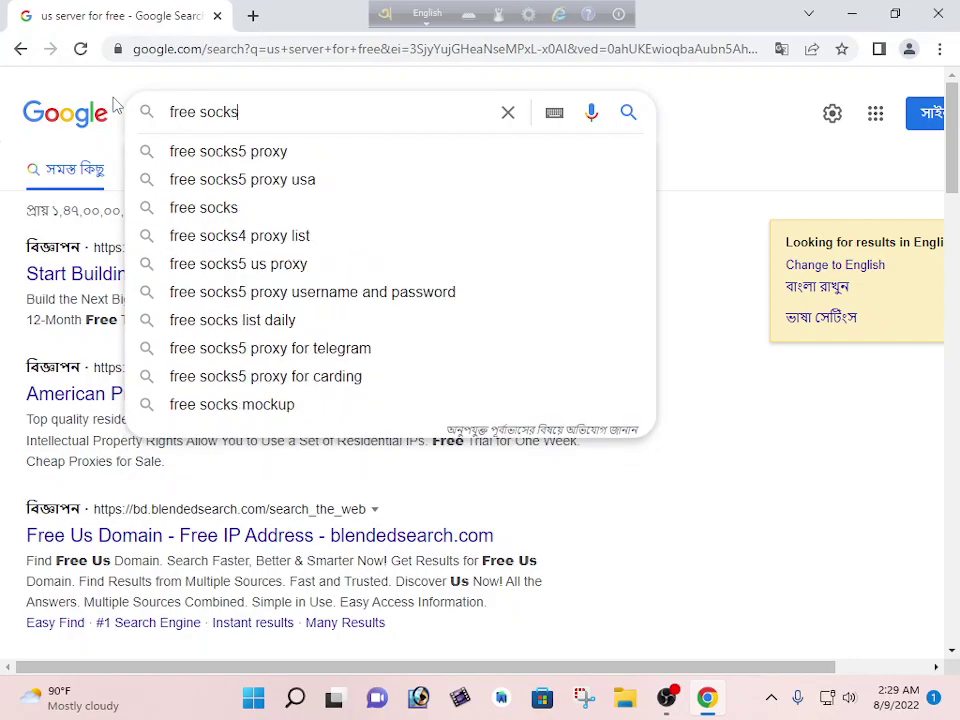
pyautogui.press('Down')
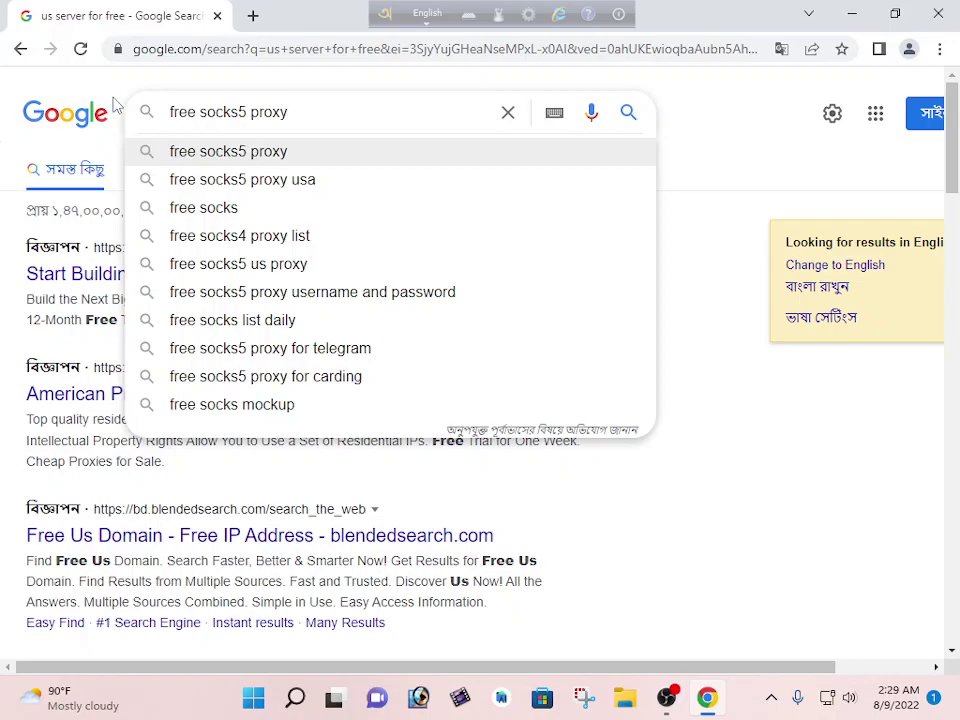
pyautogui.press('Down')
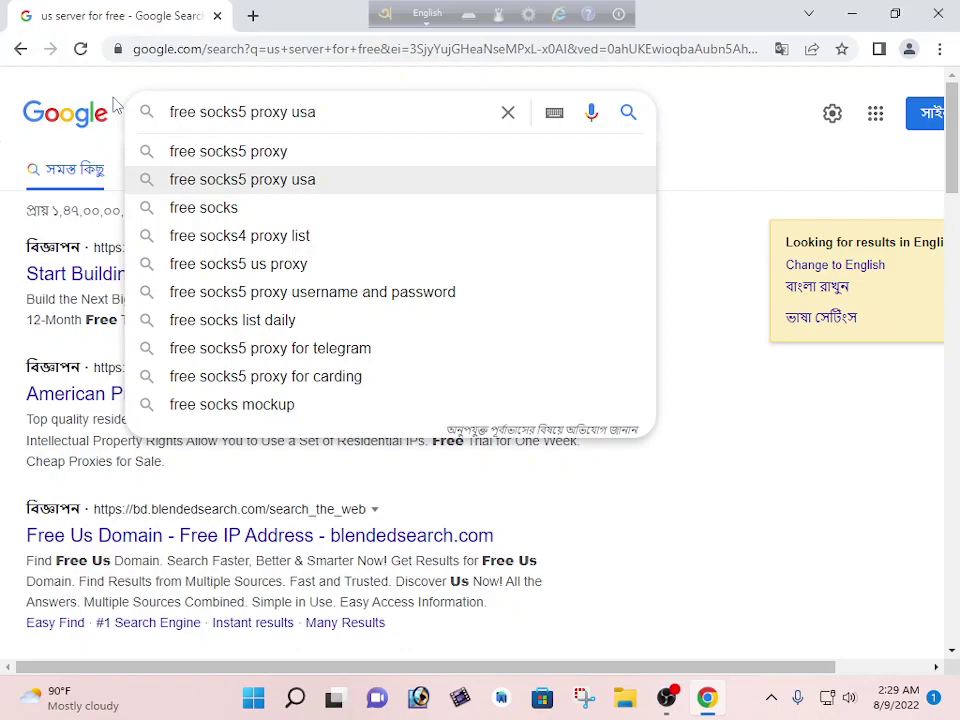
pyautogui.press('Return')
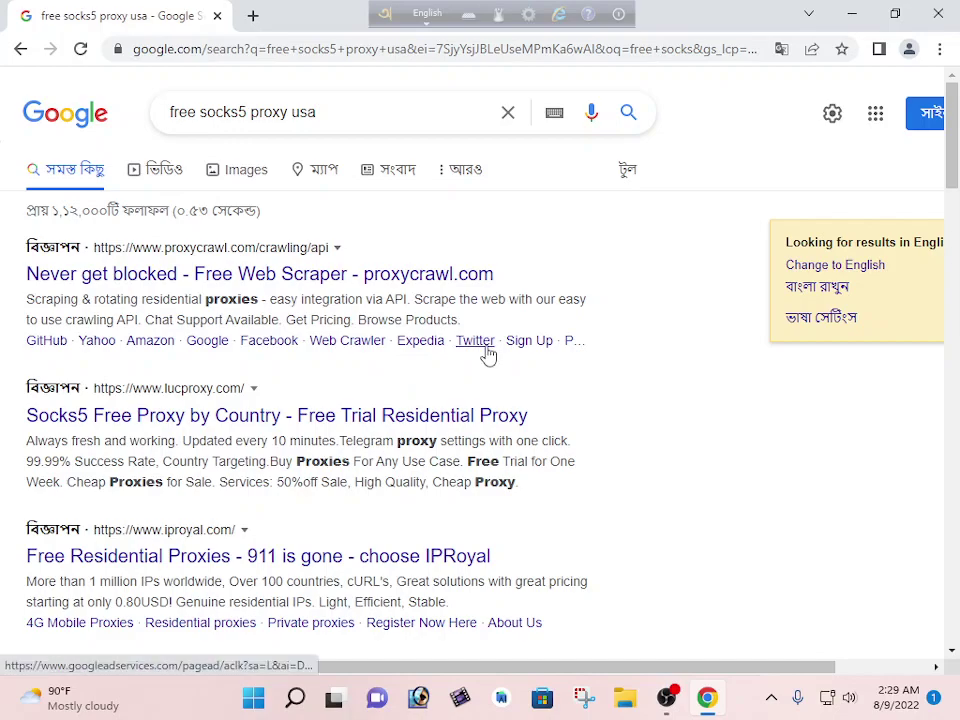
# Open the iproyal.com "Free Residential Proxies" result and the proxycrawl.com "Never get blocked" result in separate new tabs.
pyautogui.scroll(-1, 364, 484)
pyautogui.rightClick(188, 478)
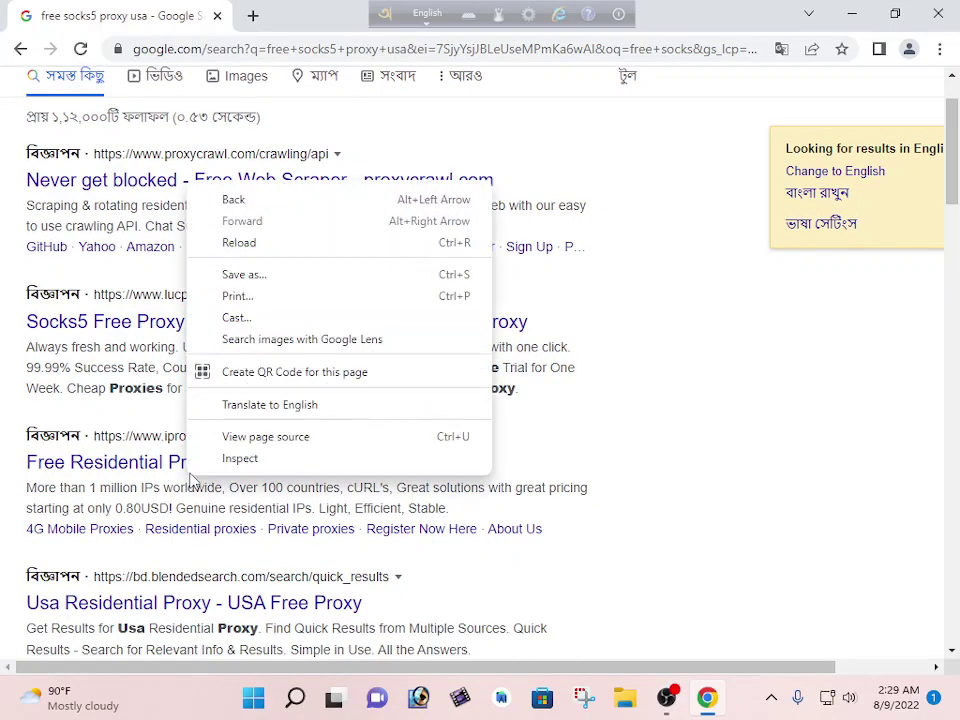
pyautogui.click(130, 462)
pyautogui.rightClick(115, 465)
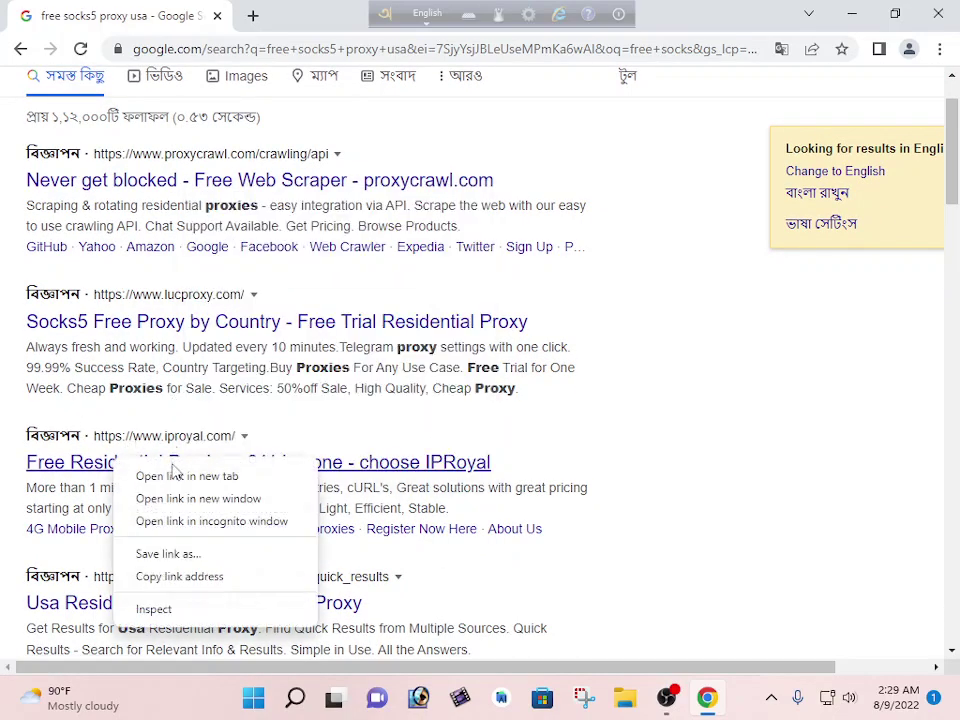
pyautogui.click(178, 477)
pyautogui.scroll(-2, 165, 467)
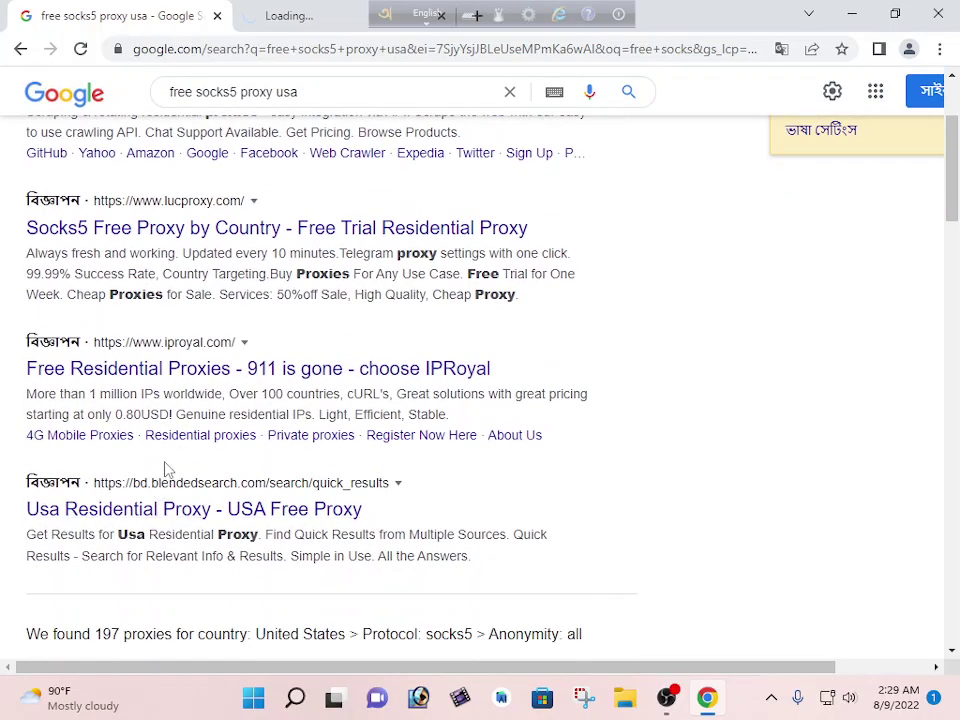
pyautogui.scroll(3, 177, 460)
pyautogui.rightClick(236, 276)
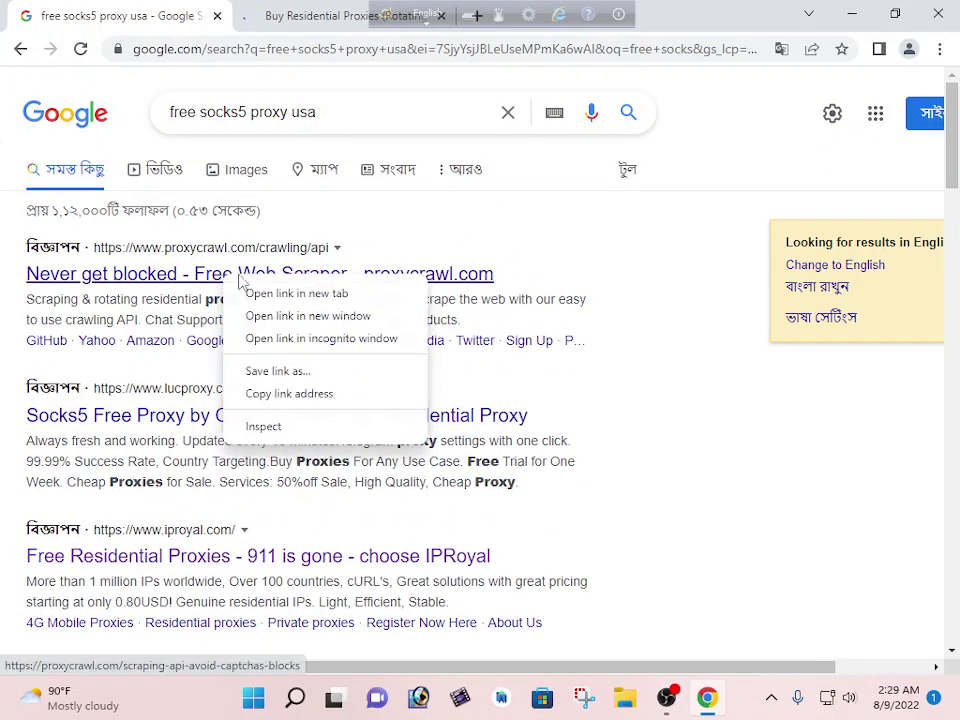
pyautogui.click(280, 294)
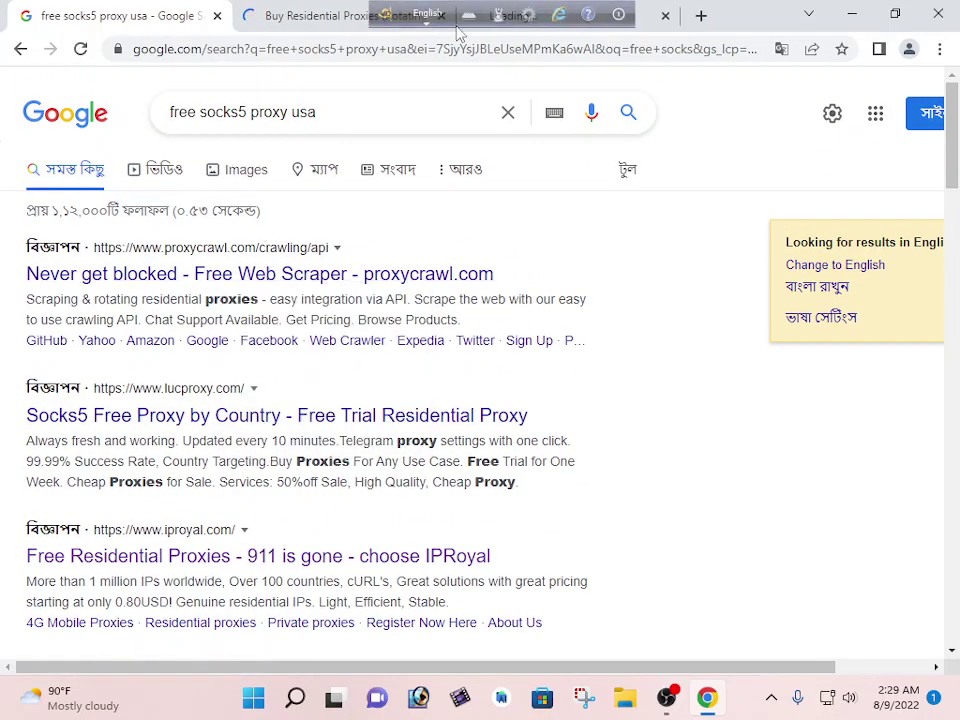
# Switch to BlueStacks App Player, search its Play Store for "kiwi" and open the Kiwi Browser - Fast & Quiet page.
pyautogui.click(851, 20)
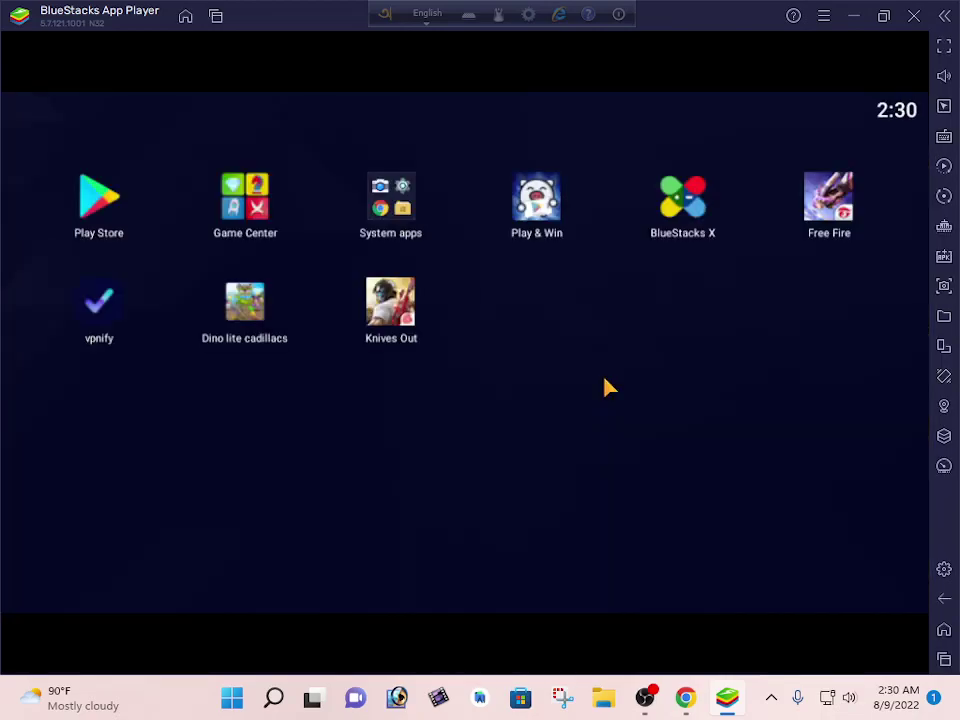
pyautogui.click(113, 207)
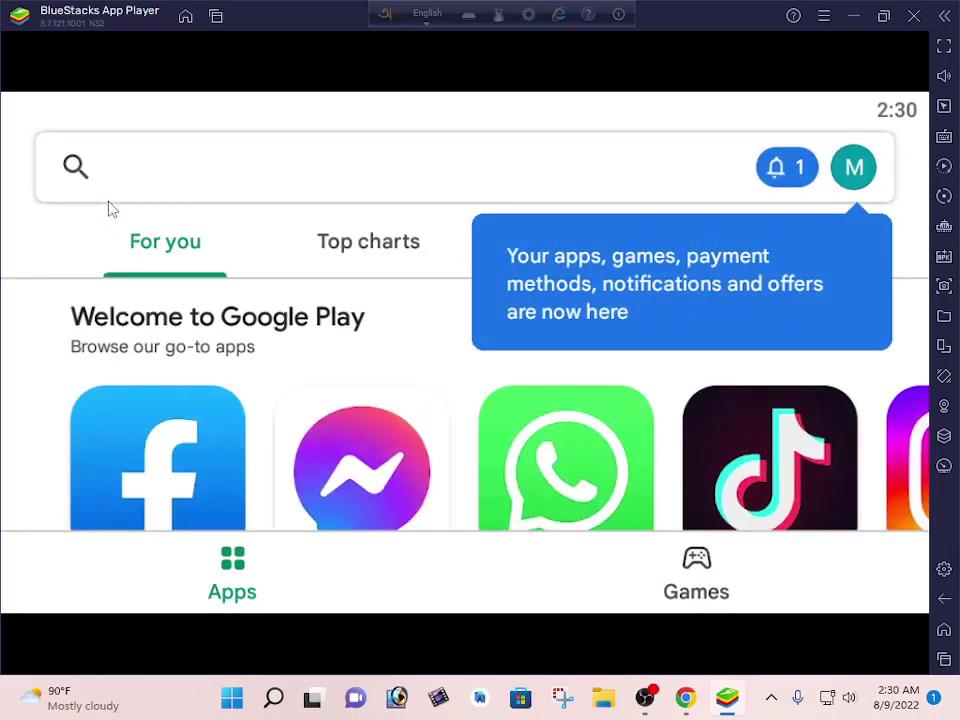
pyautogui.click(264, 172)
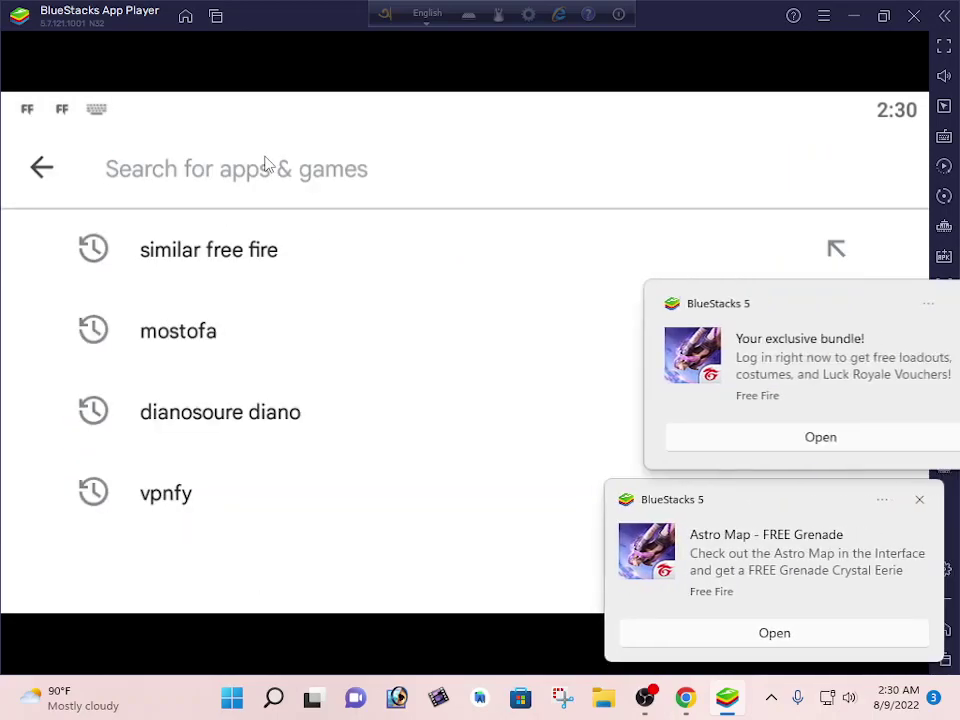
pyautogui.write('kiwi')
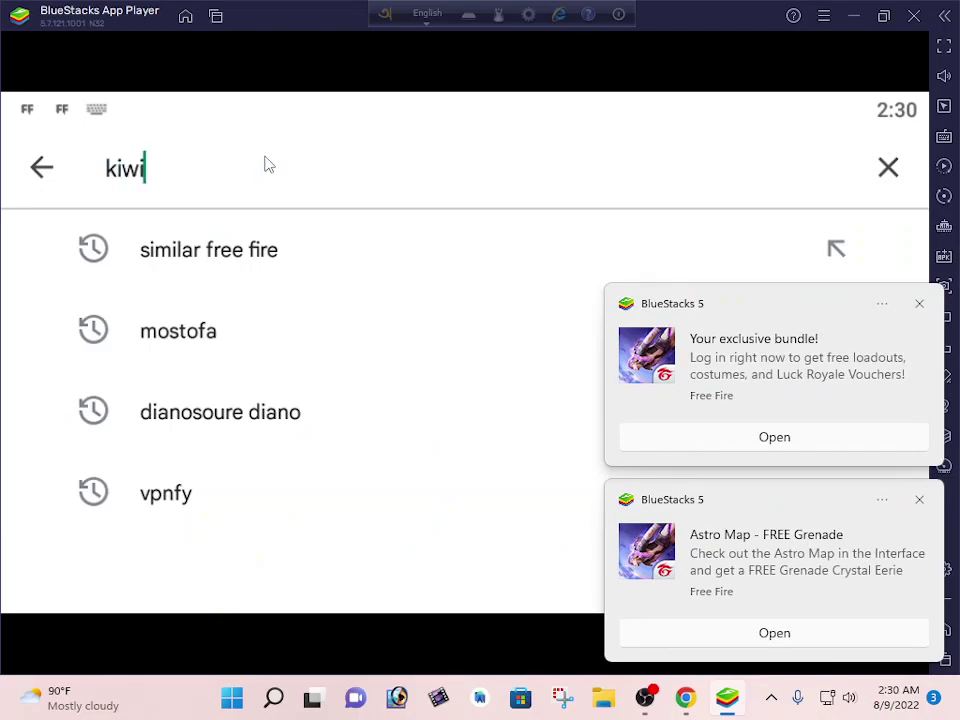
pyautogui.click(919, 303)
pyautogui.click(919, 499)
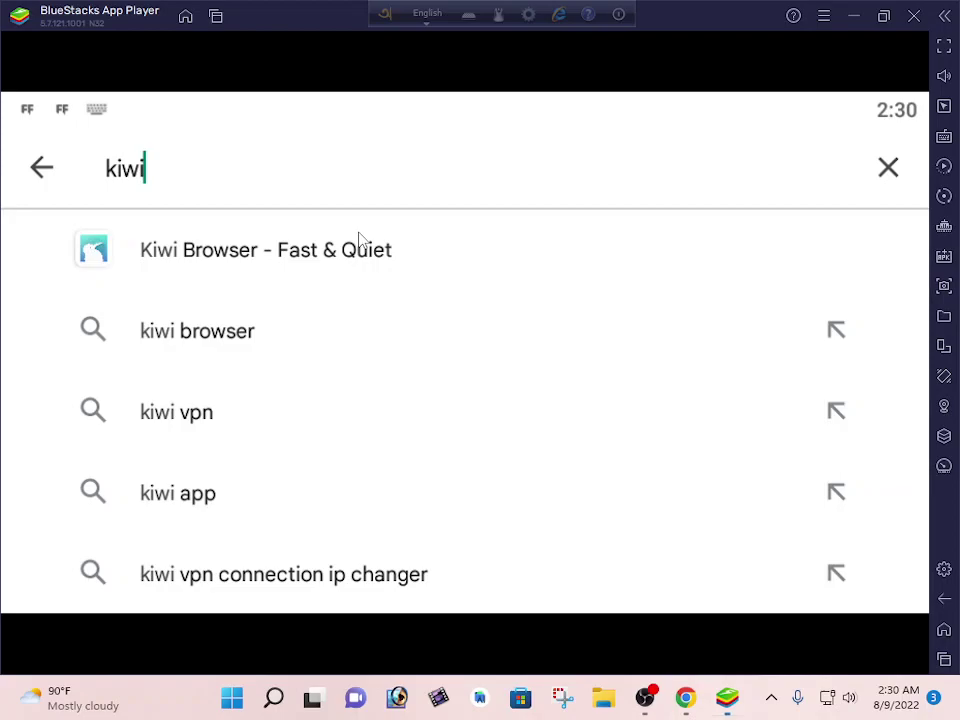
pyautogui.click(163, 258)
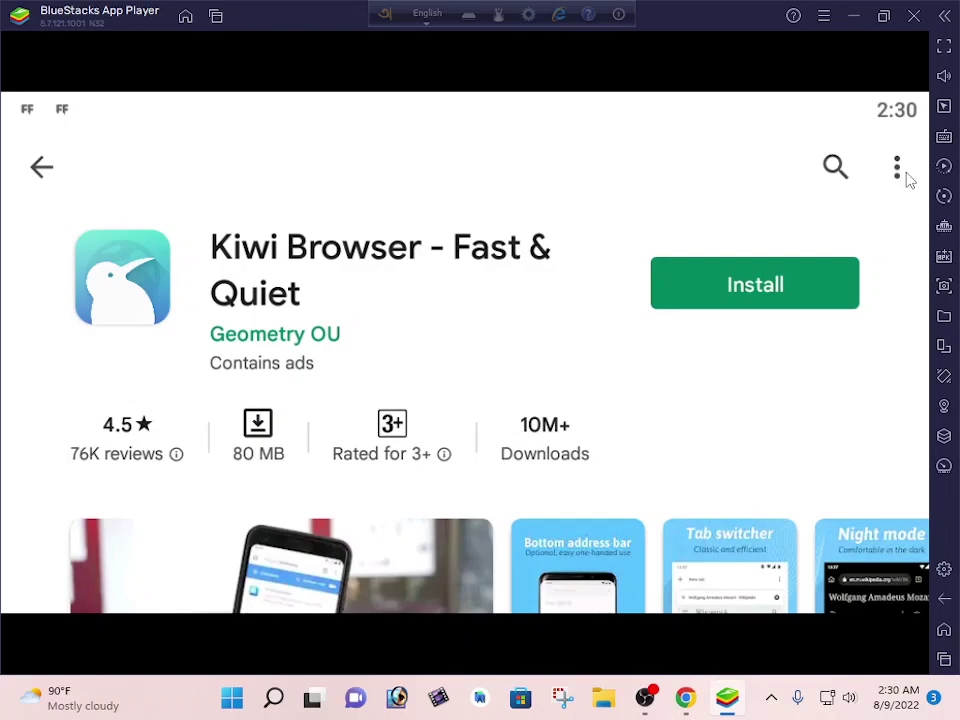
# Leave the Kiwi Browser page and search the Play Store for "puffin".
pyautogui.click(40, 170)
pyautogui.click(208, 163)
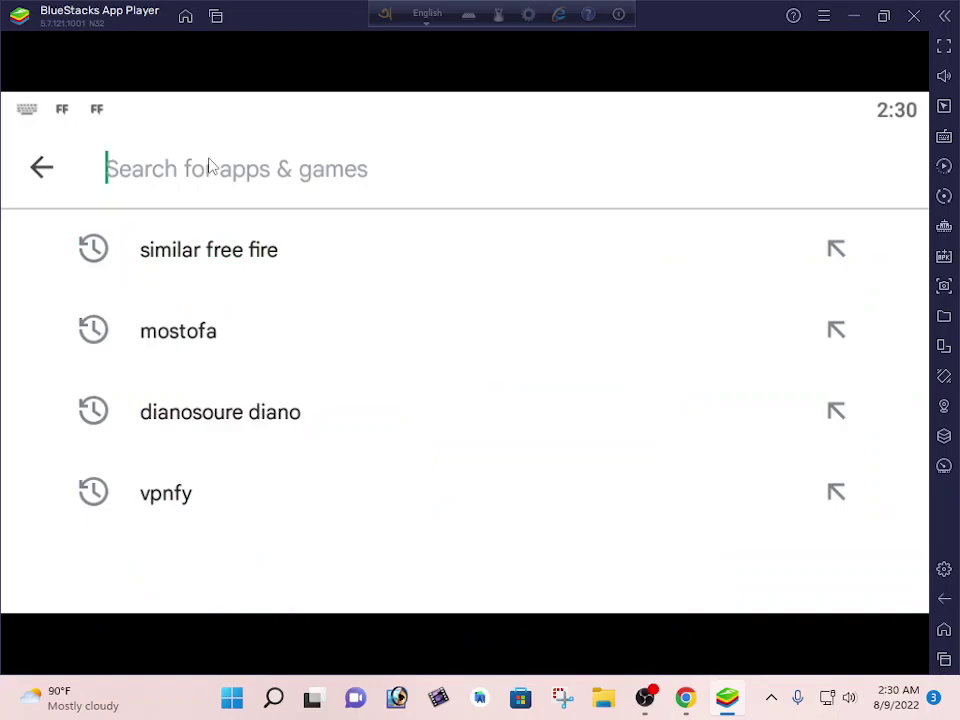
pyautogui.write('puffin')
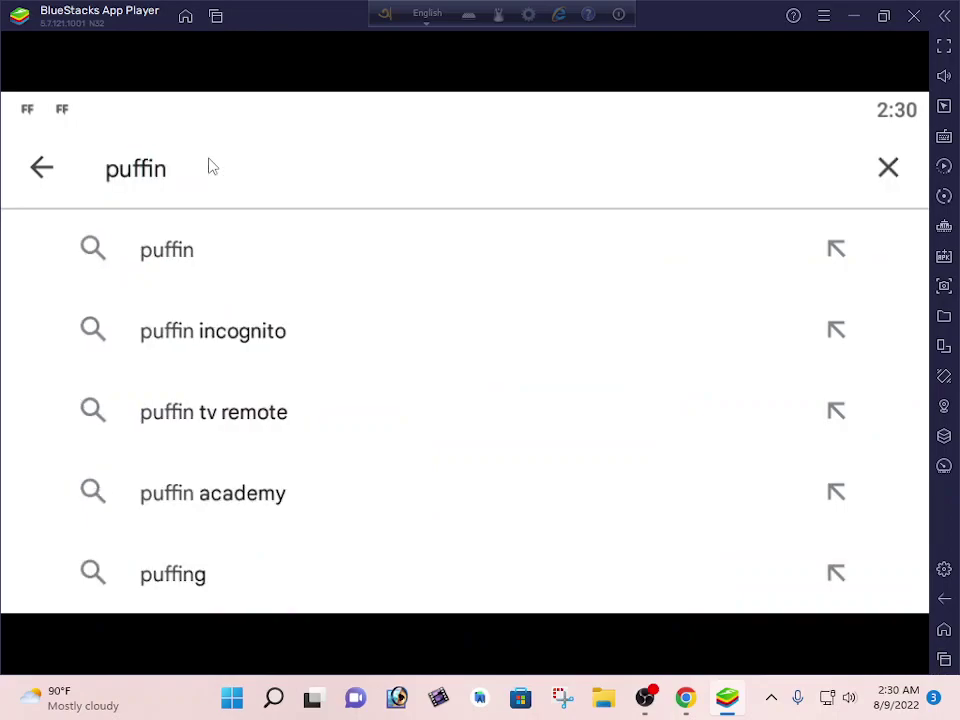
pyautogui.press('Return')
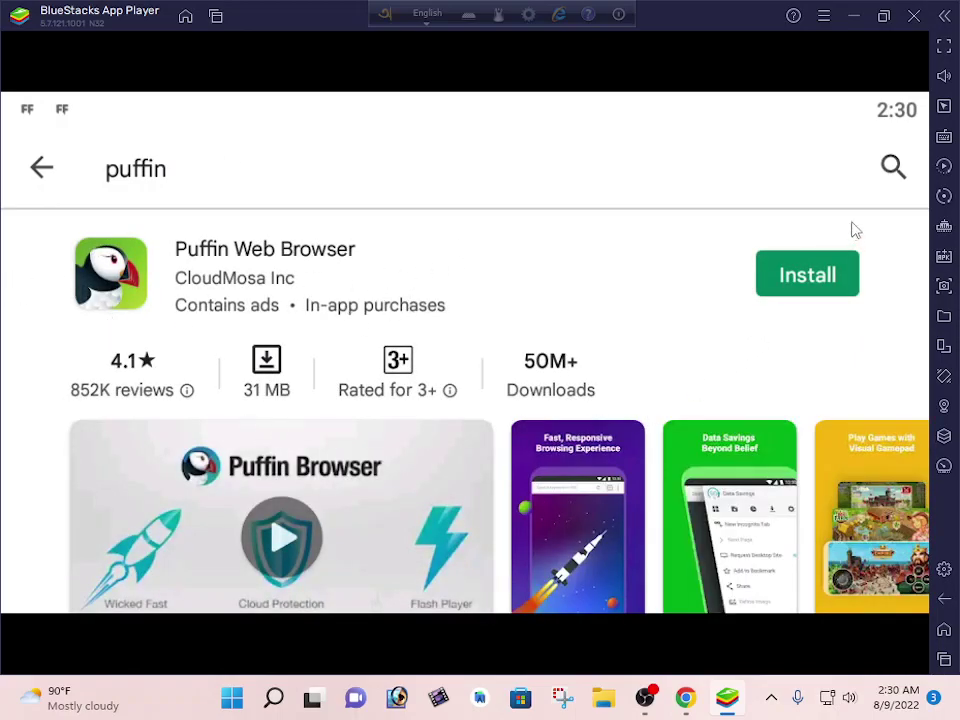
# Exit BlueStacks App Player and return to the Google Chrome search results.
pyautogui.click(914, 16)
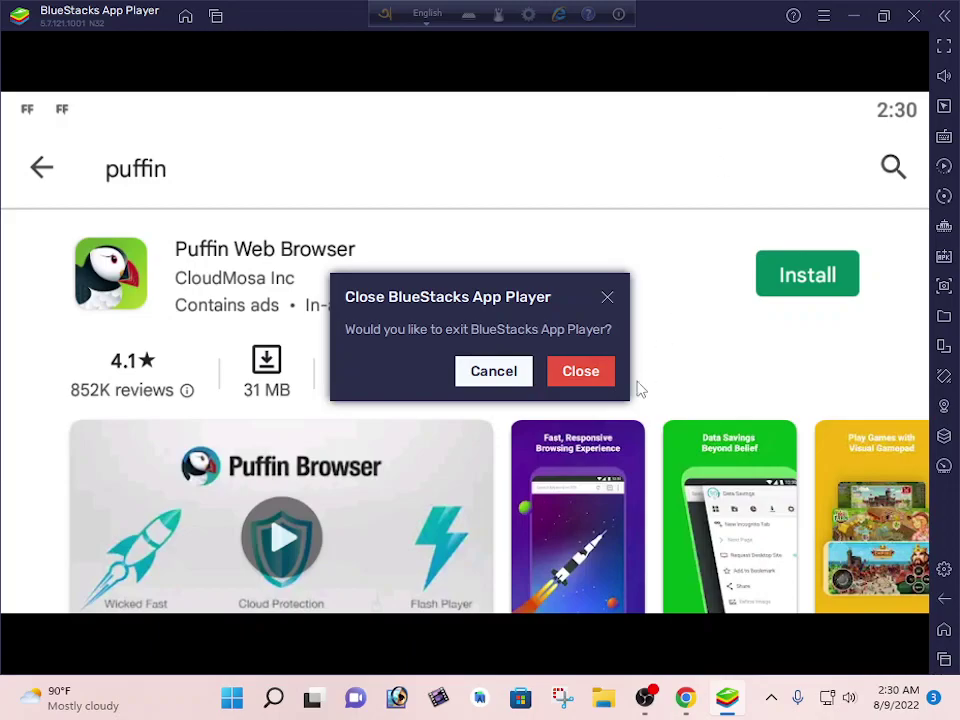
pyautogui.click(598, 371)
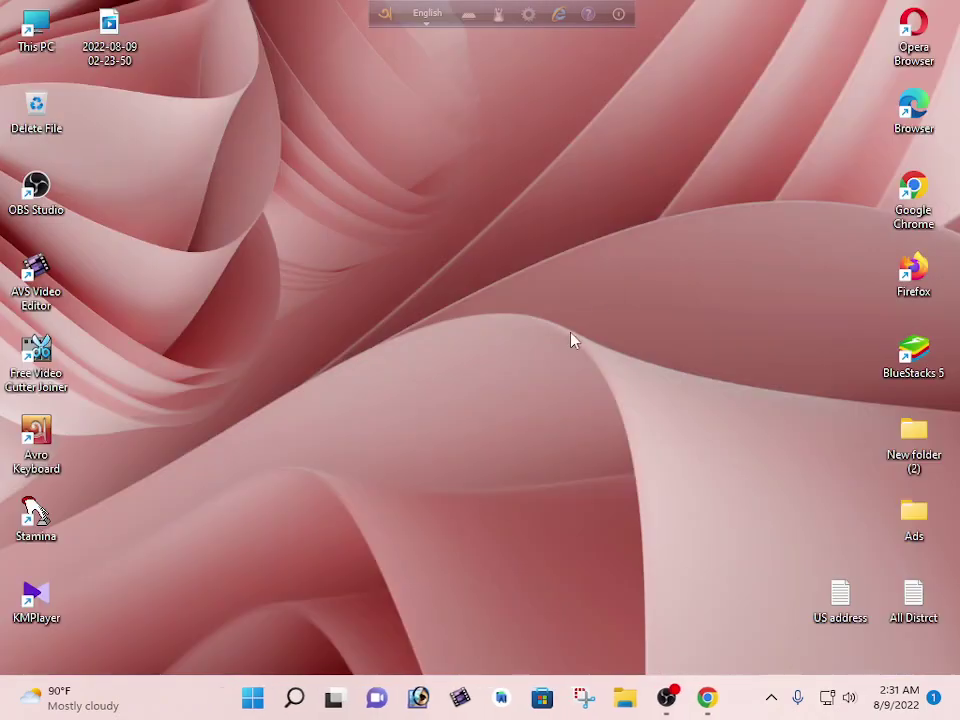
pyautogui.click(704, 696)
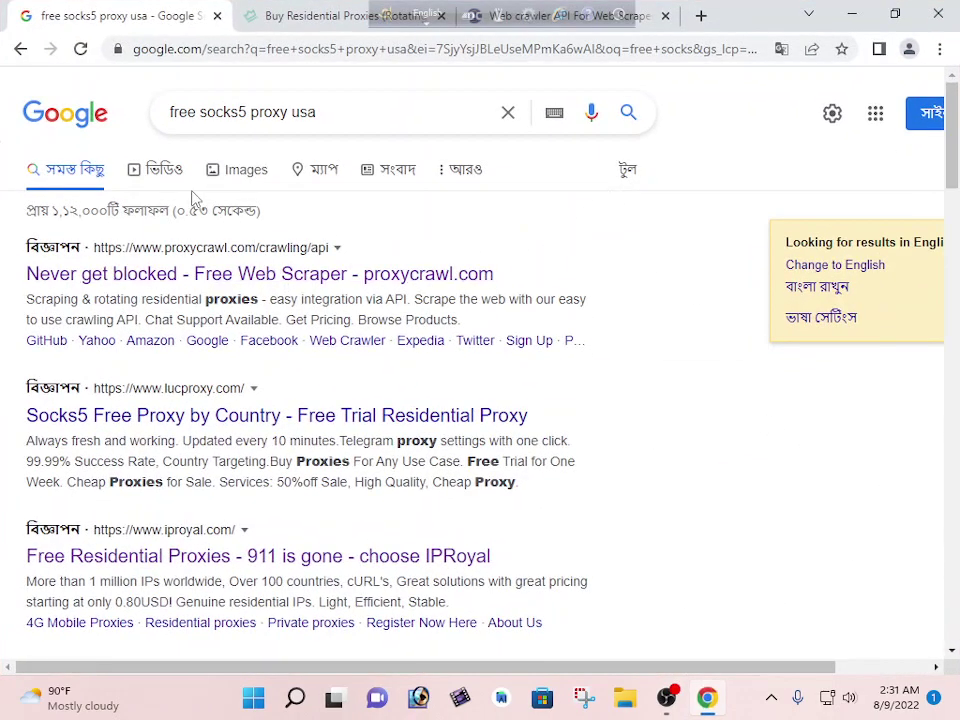
# Review the pricing and features on the IPRoyal residential proxies page, moving the Avro Keyboard bar out of the way, and close that tab.
pyautogui.click(281, 14)
pyautogui.scroll(-5, 385, 262)
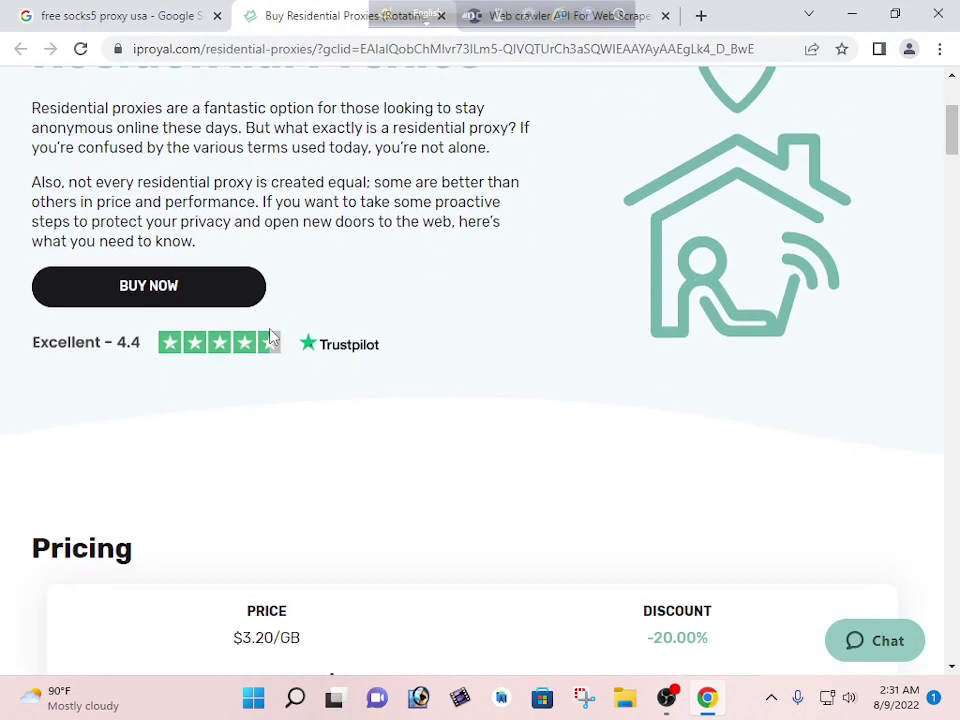
pyautogui.moveTo(395, 16); pyautogui.dragTo(745, 478)
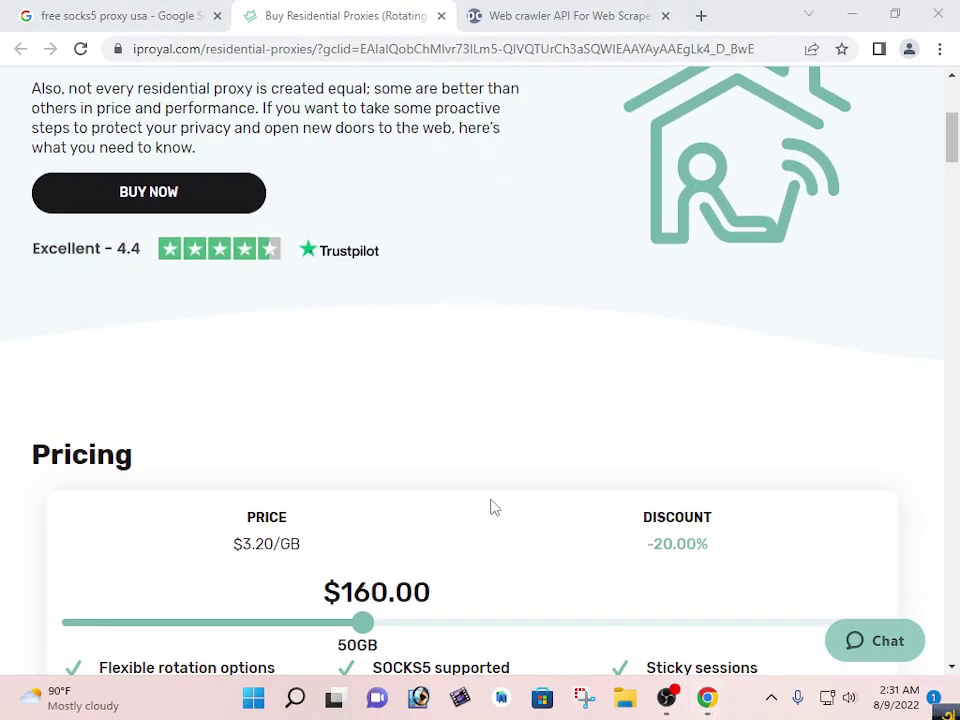
pyautogui.scroll(-3, 491, 508)
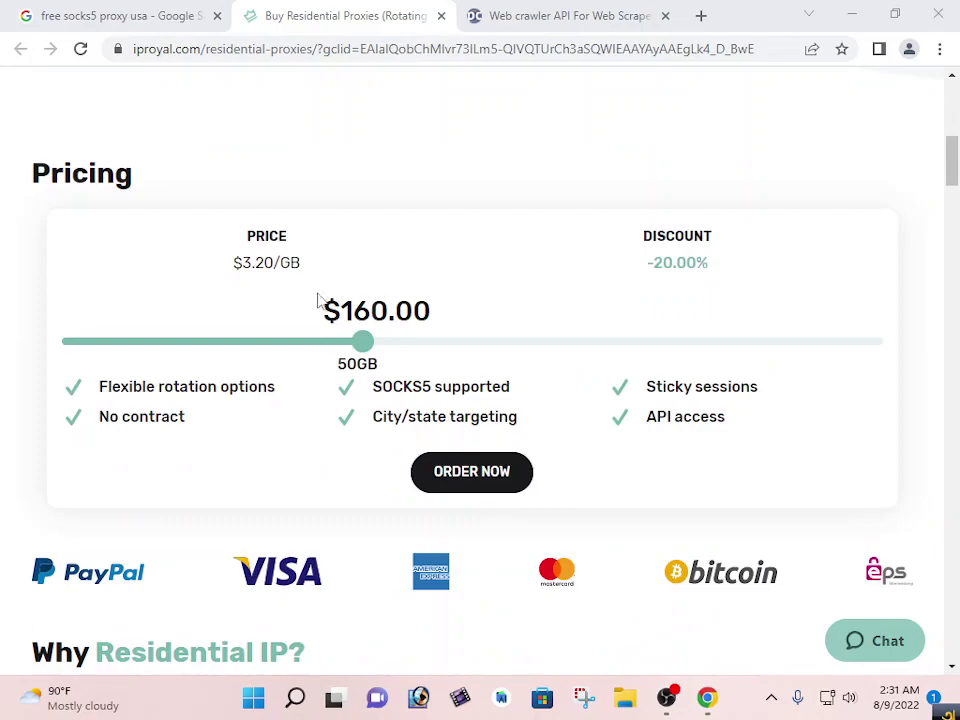
pyautogui.scroll(-10, 422, 373)
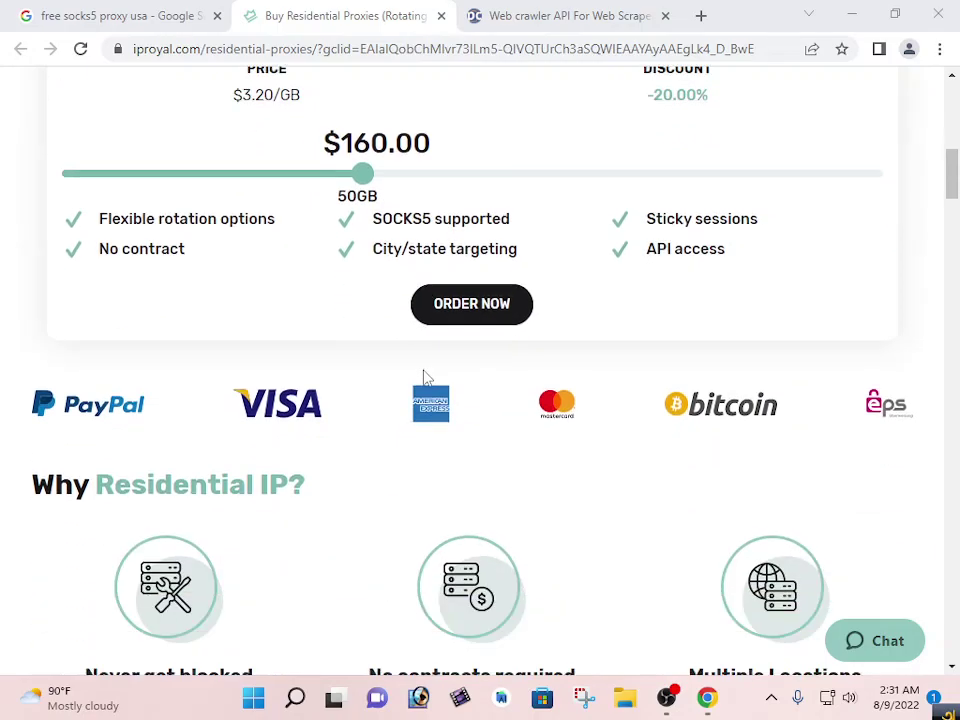
pyautogui.scroll(6, 415, 360)
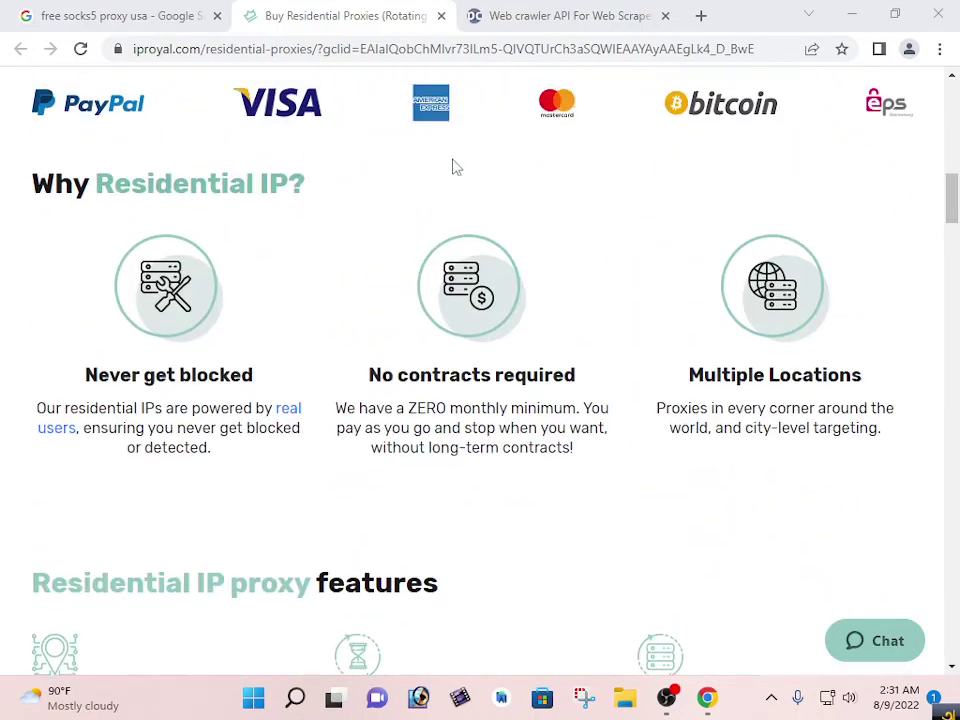
pyautogui.click(441, 16)
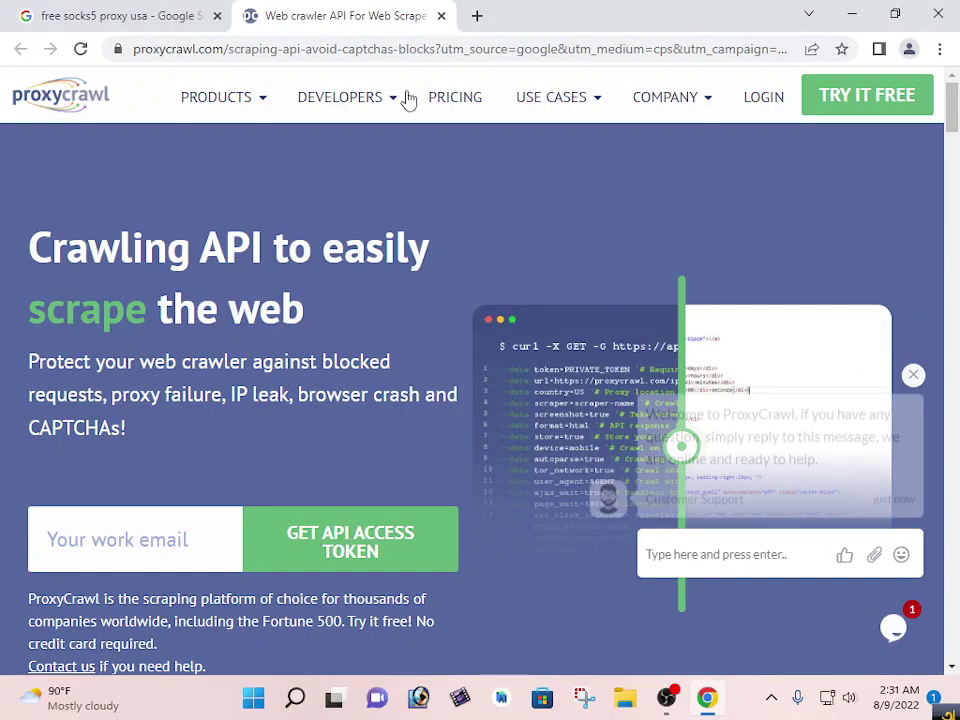
# Skim the ProxyCrawl crawling API page and close its tab.
pyautogui.scroll(-15, 435, 401)
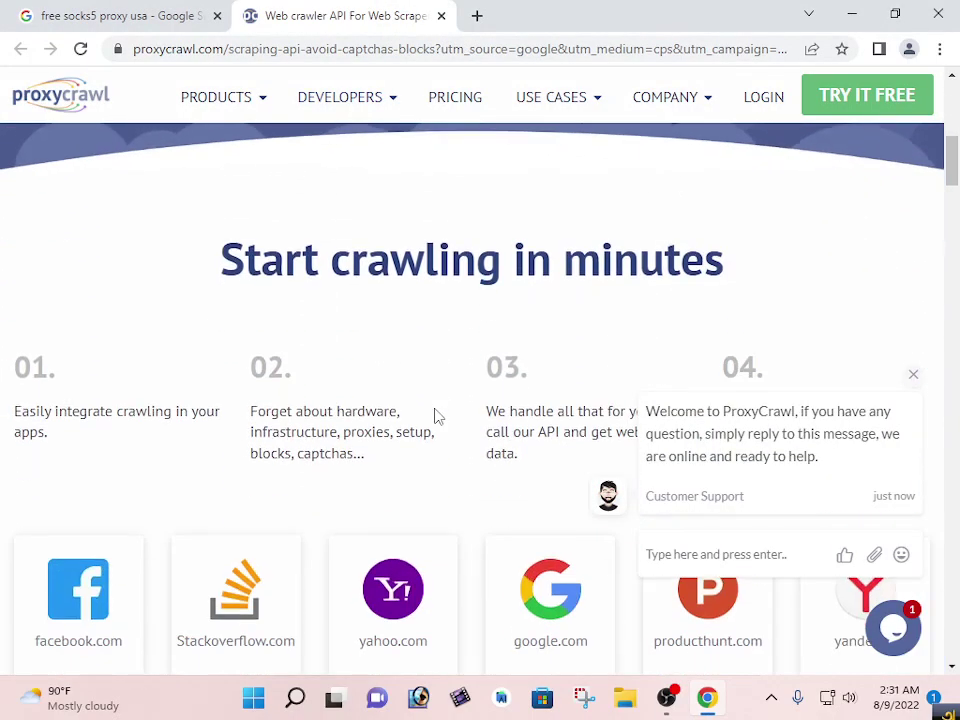
pyautogui.scroll(-5, 432, 448)
pyautogui.hotkey('ctrl', 'w')
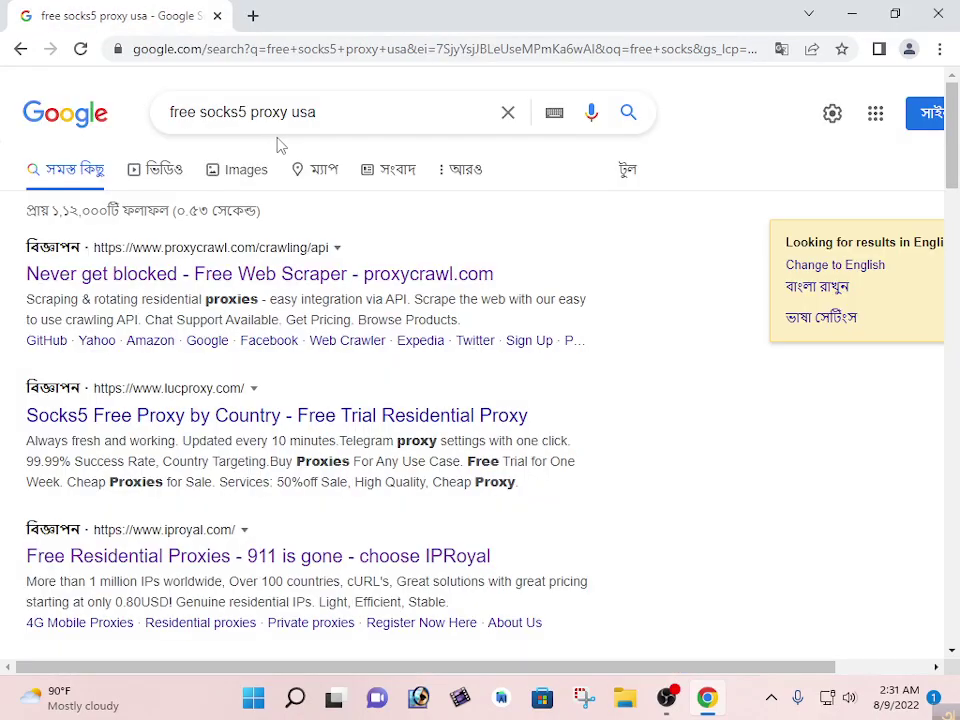
# Remove "socks5" from the Google query and search for "free proxy usa".
pyautogui.moveTo(200, 112); pyautogui.dragTo(246, 112)
pyautogui.press('BackSpace')
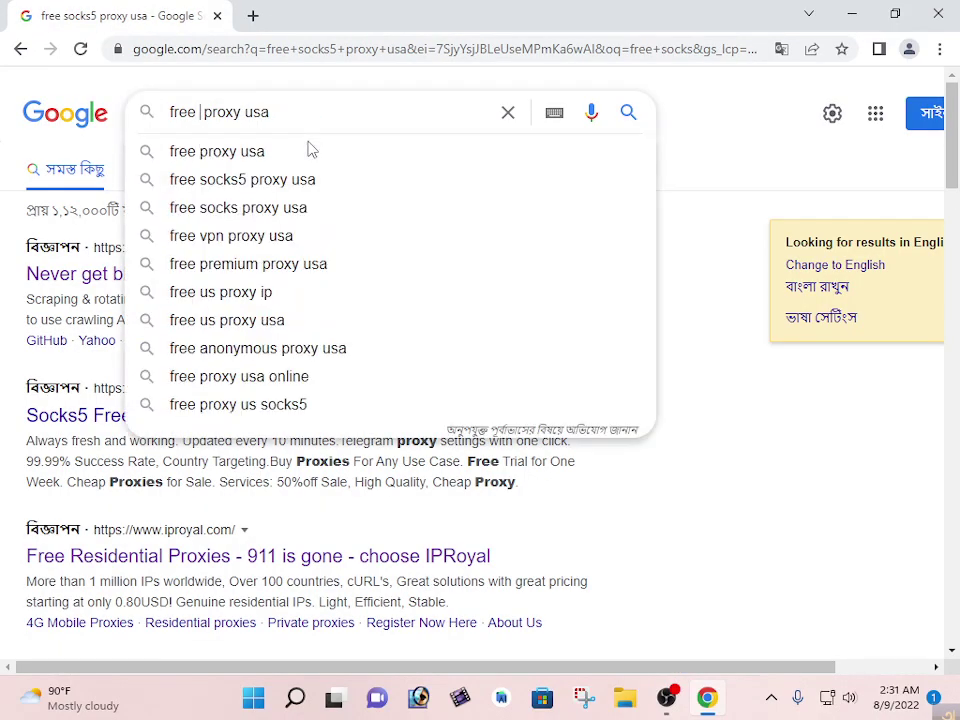
pyautogui.click(309, 149)
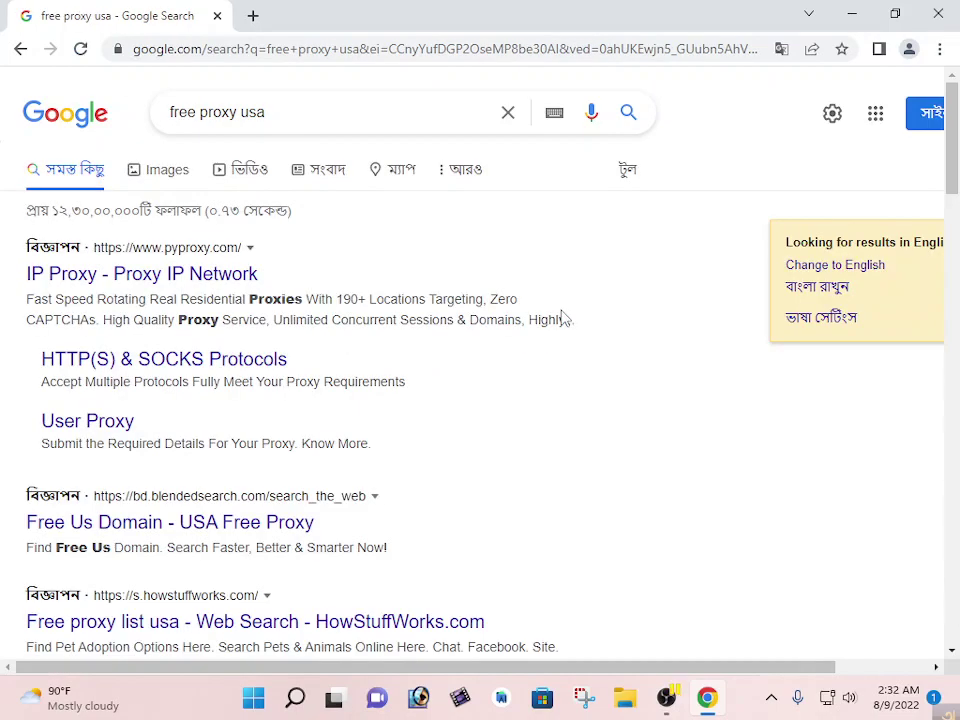
# Open the PYPROXY "IP Proxy" result and free-proxy.cz's "United States proxy servers" result in new tabs, and close the search results tab.
pyautogui.rightClick(194, 279)
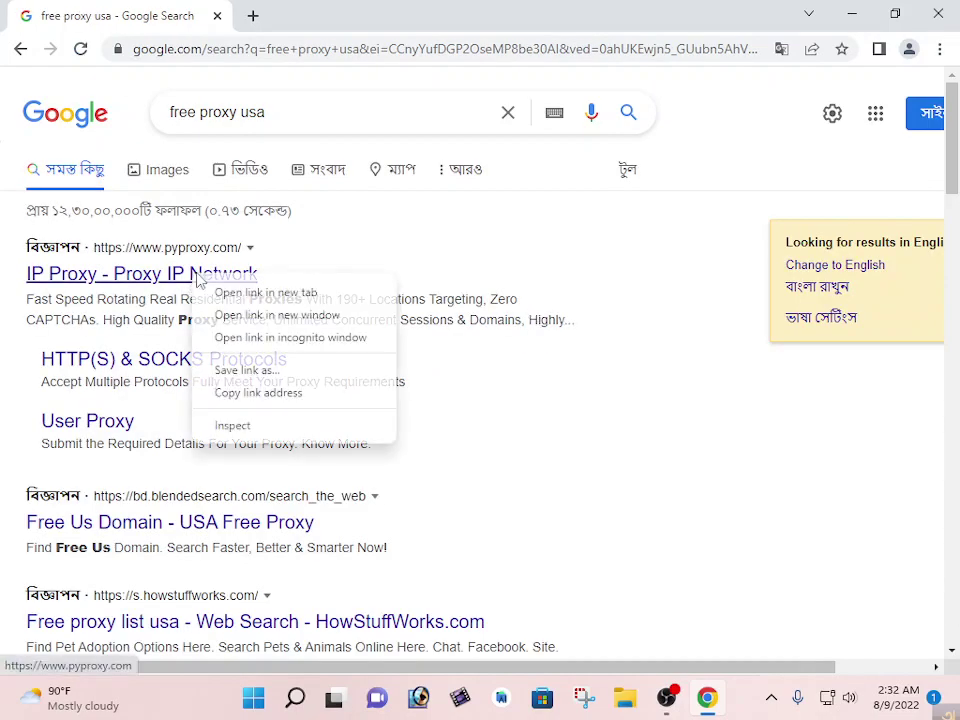
pyautogui.click(232, 292)
pyautogui.scroll(-3, 283, 360)
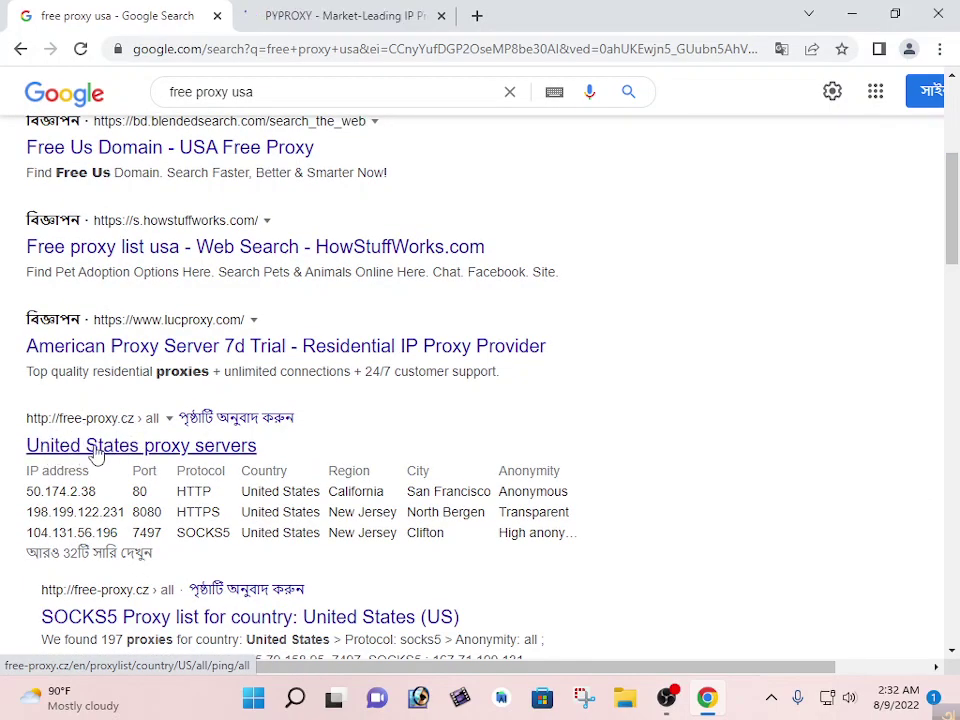
pyautogui.rightClick(96, 450)
pyautogui.click(135, 460)
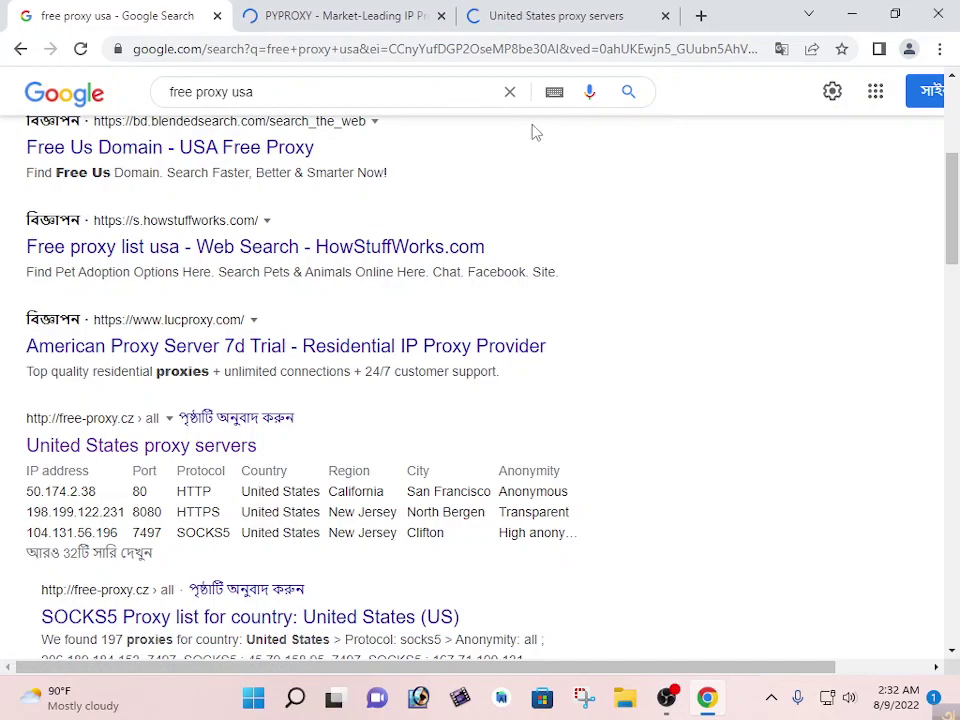
pyautogui.click(217, 16)
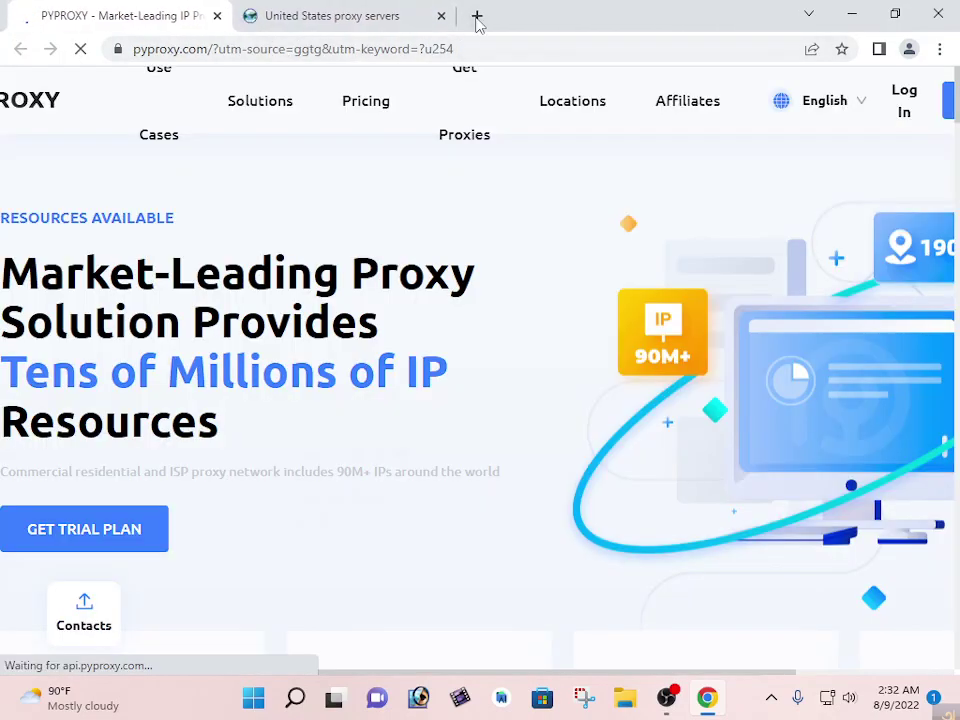
# Search Google for "switchyomega extension" in a new tab.
pyautogui.click(476, 15)
pyautogui.click(461, 362)
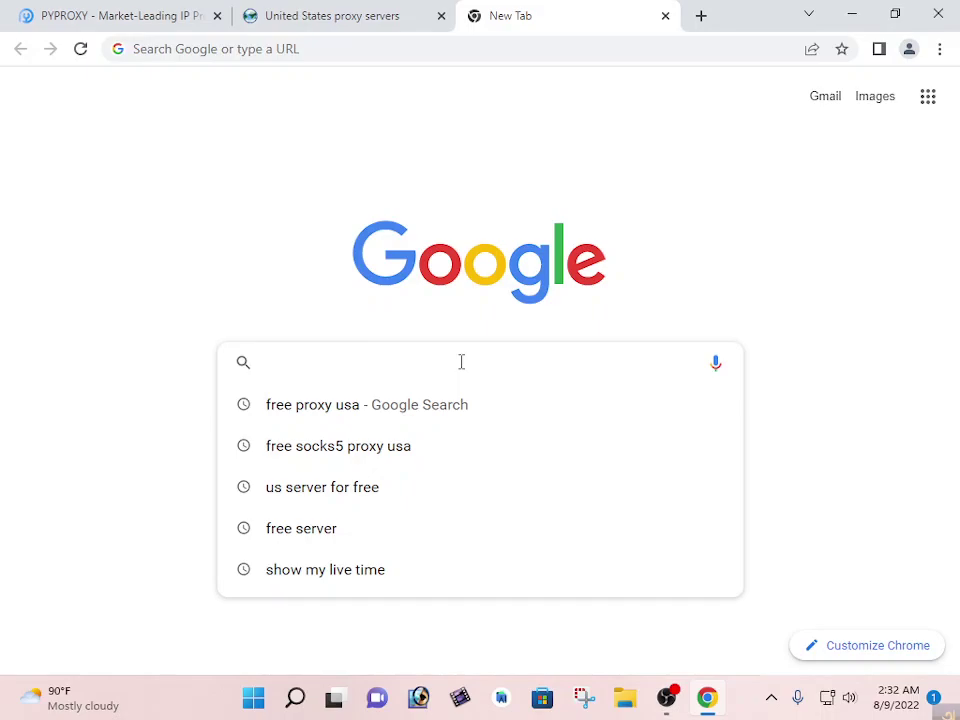
pyautogui.write('swi')
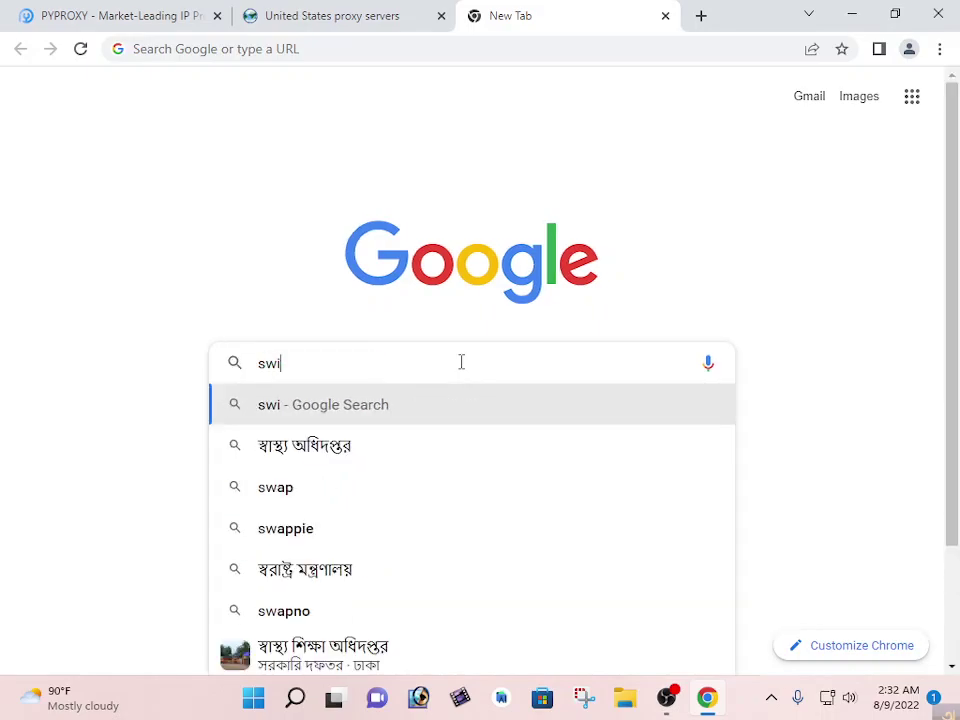
pyautogui.write('txhy')
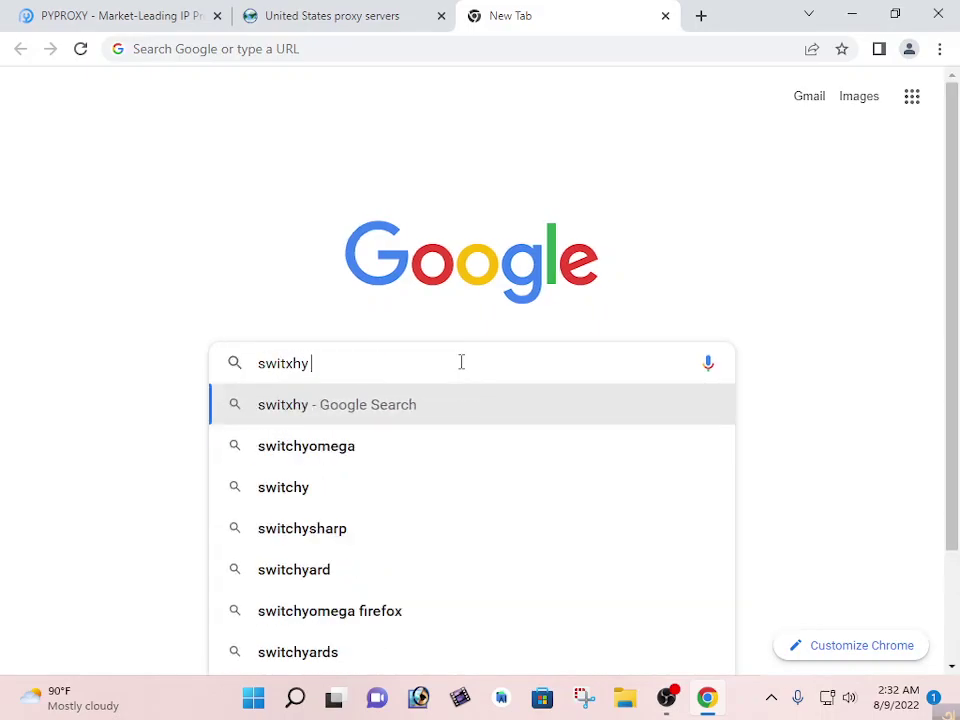
pyautogui.press('BackSpace')
pyautogui.press('BackSpace')
pyautogui.write('chy')
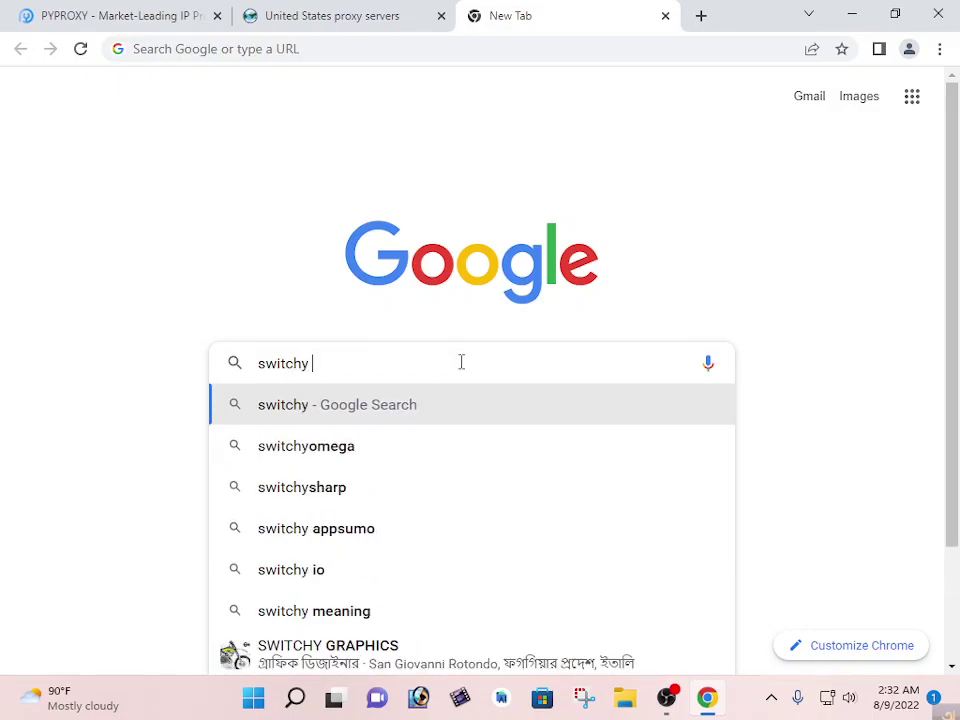
pyautogui.write(' omege')
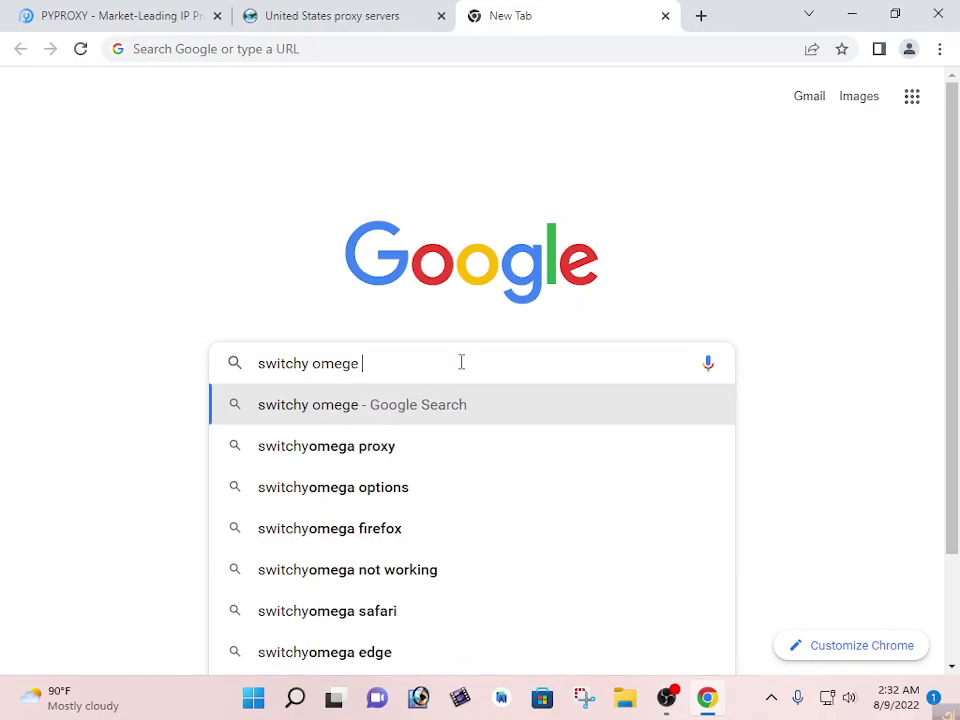
pyautogui.write(' ex')
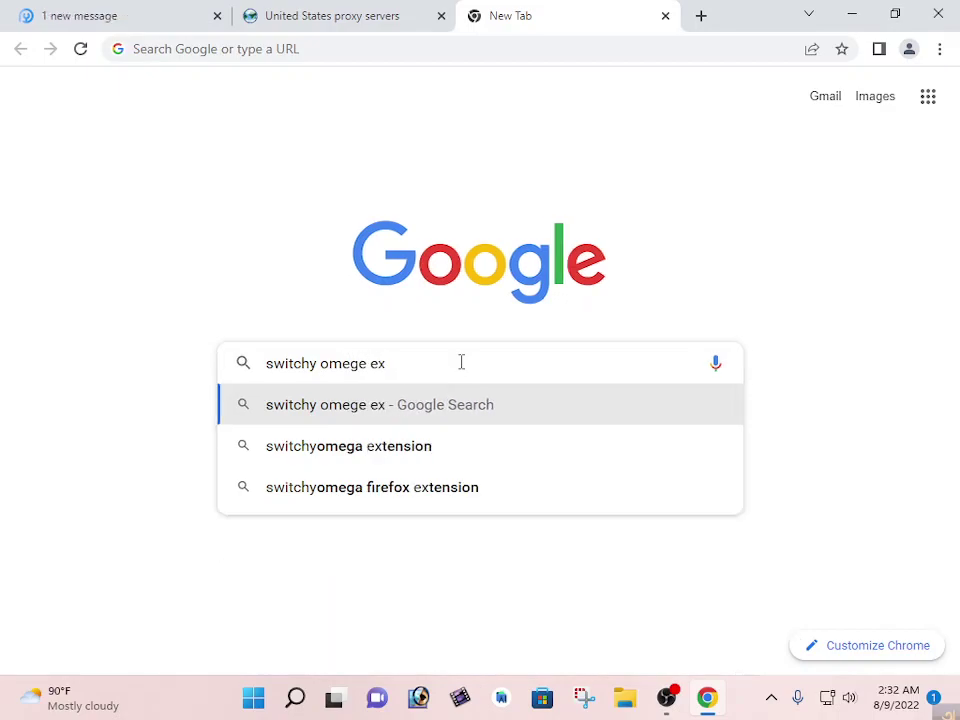
pyautogui.press('Down')
pyautogui.press('Return')
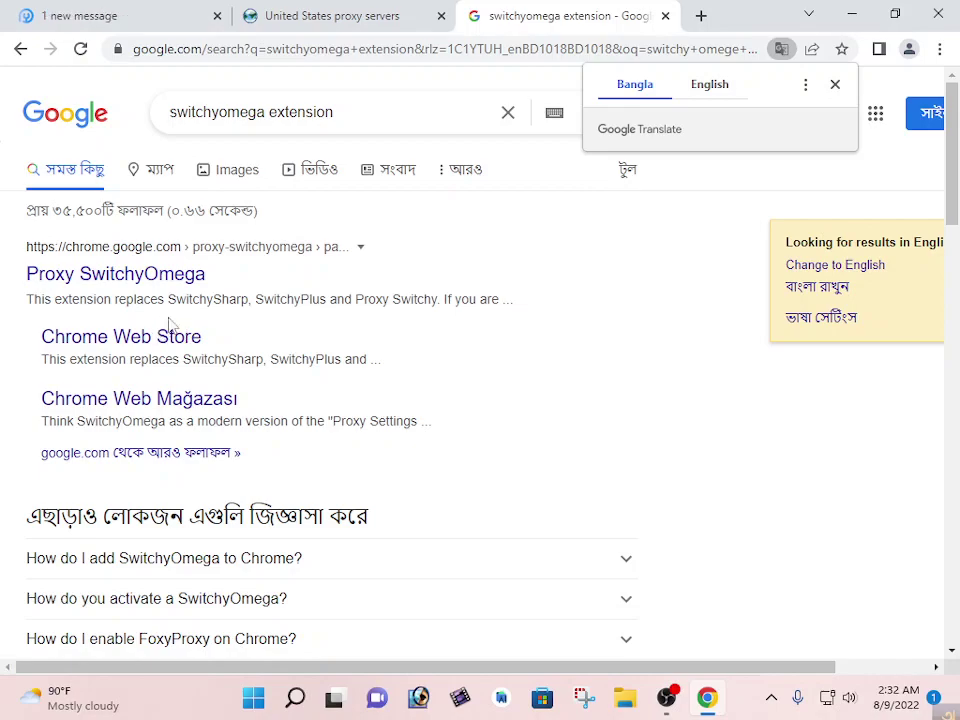
# Translate the search results to English and install the Proxy SwitchyOmega extension from its Chrome Web Store page.
pyautogui.click(709, 88)
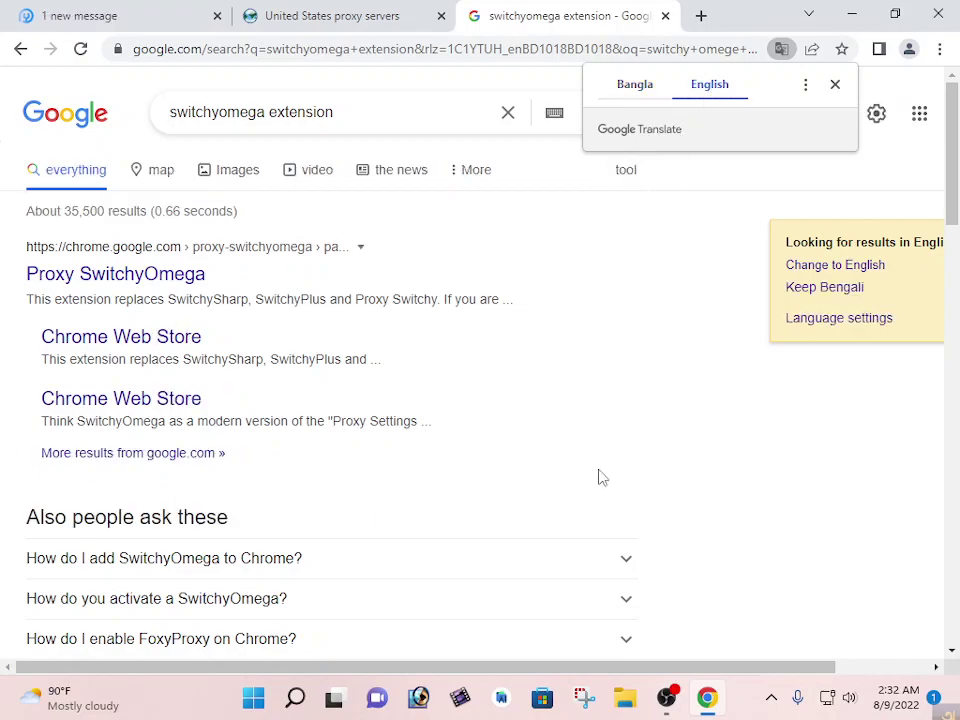
pyautogui.click(90, 278)
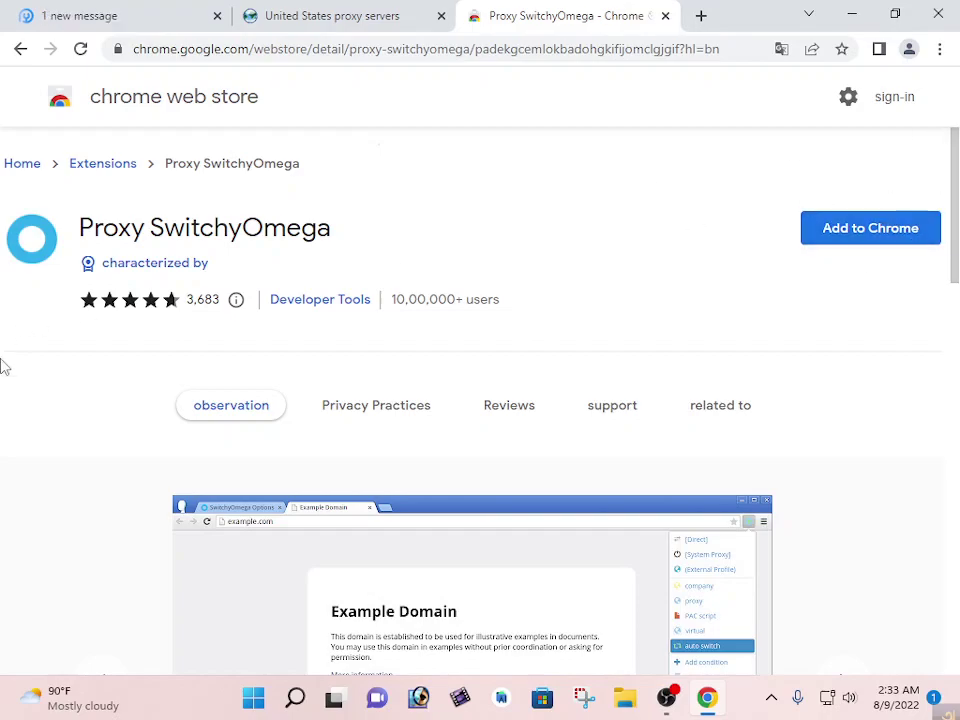
pyautogui.moveTo(72, 238); pyautogui.dragTo(416, 209)
pyautogui.click(441, 224)
pyautogui.click(836, 240)
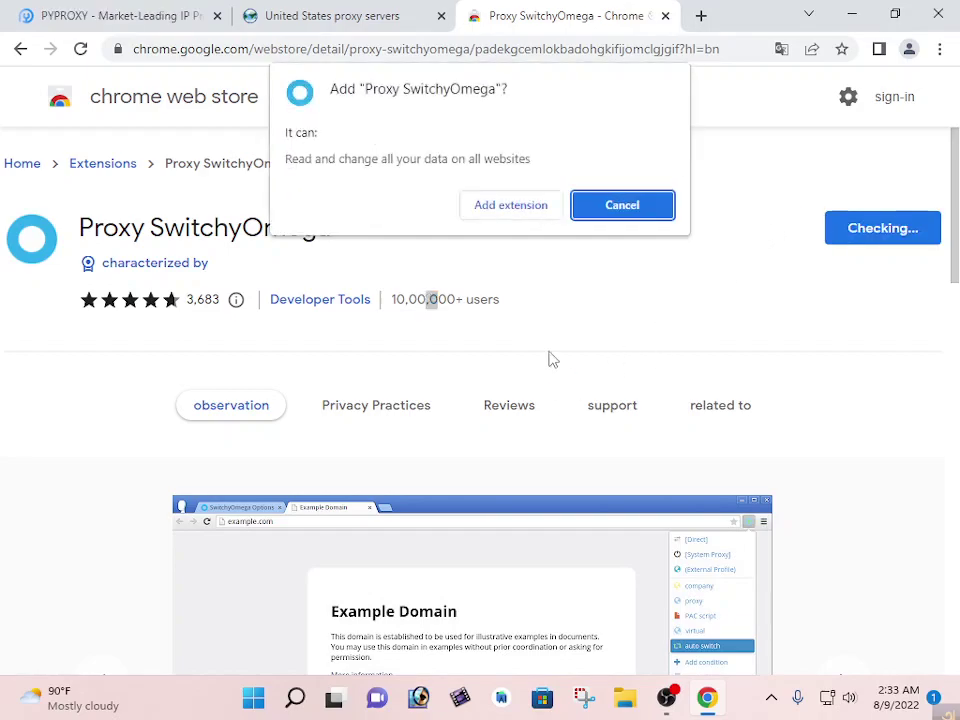
pyautogui.click(510, 212)
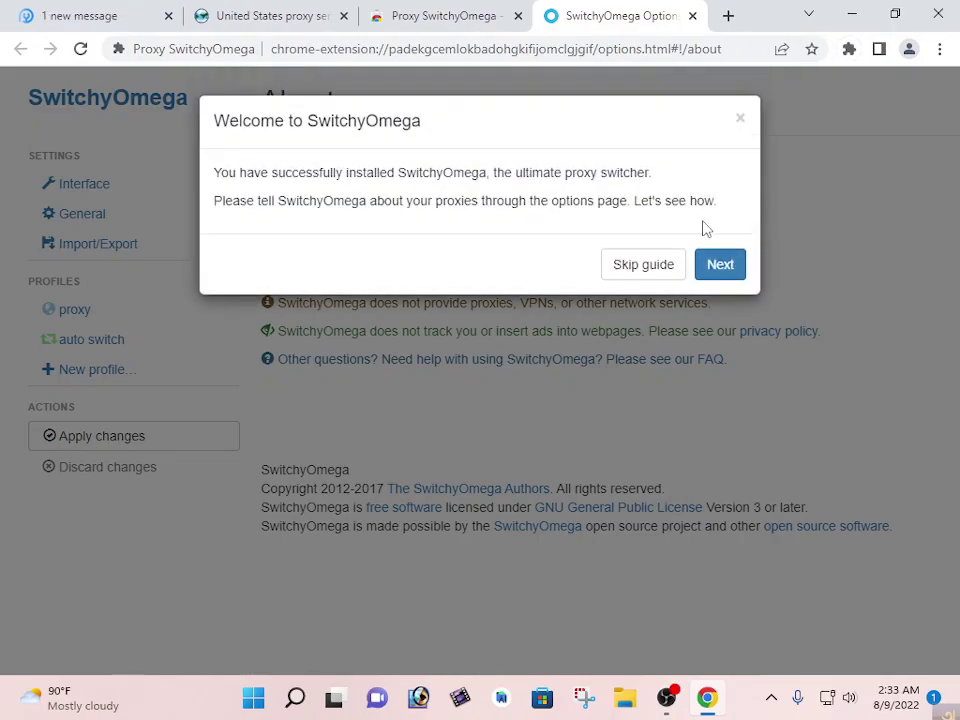
# Go through the SwitchyOmega welcome guide to its end, ending on the options page of the "proxy" profile.
pyautogui.click(713, 272)
pyautogui.click(666, 344)
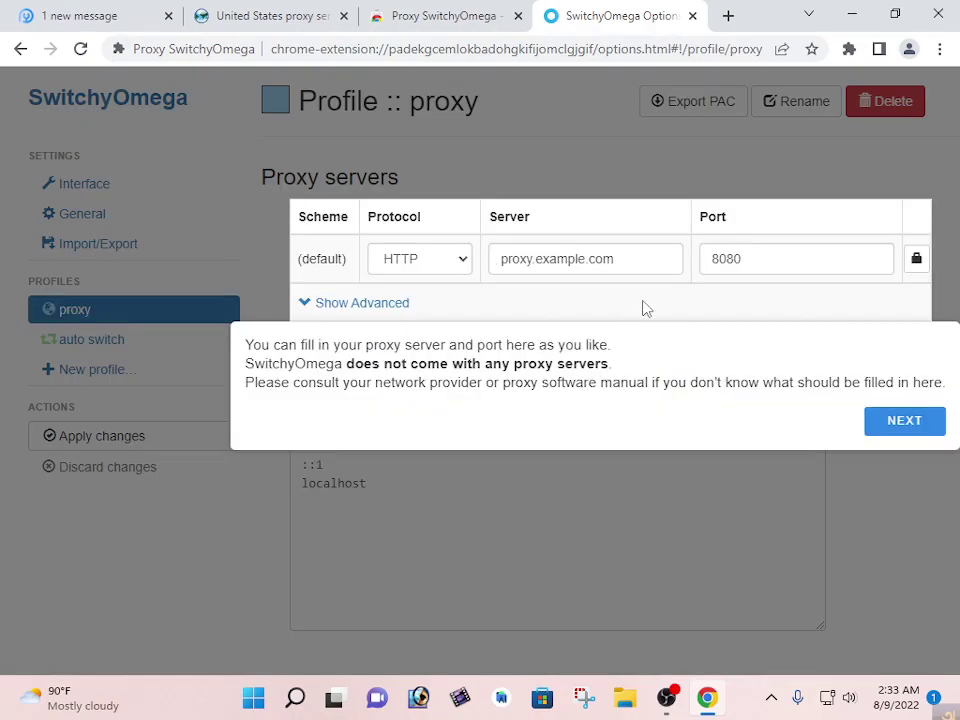
pyautogui.click(910, 428)
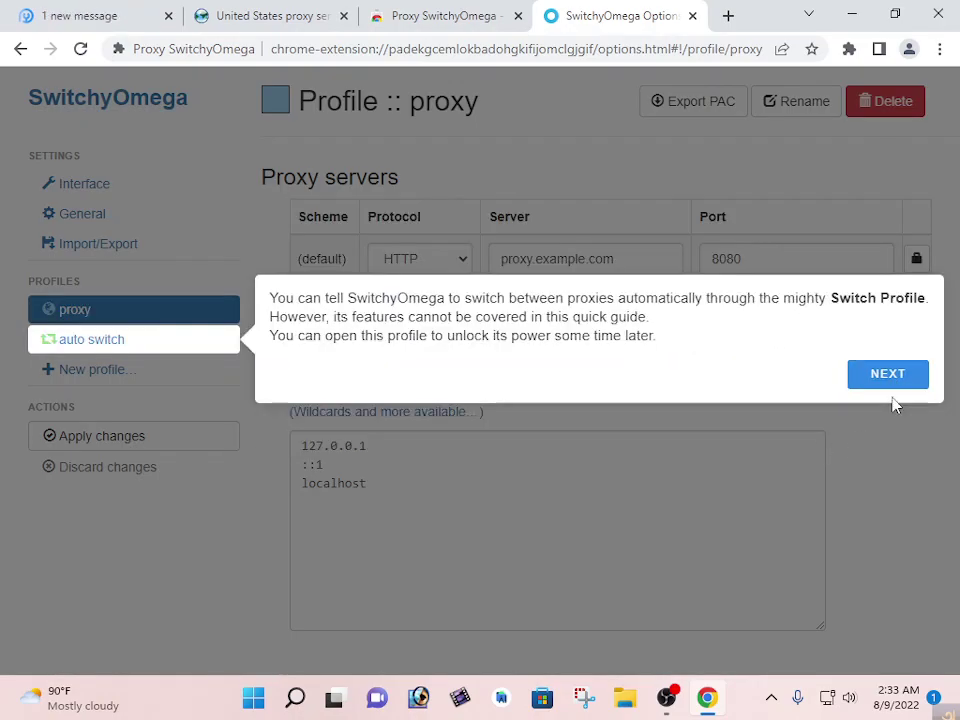
pyautogui.click(905, 375)
pyautogui.click(751, 410)
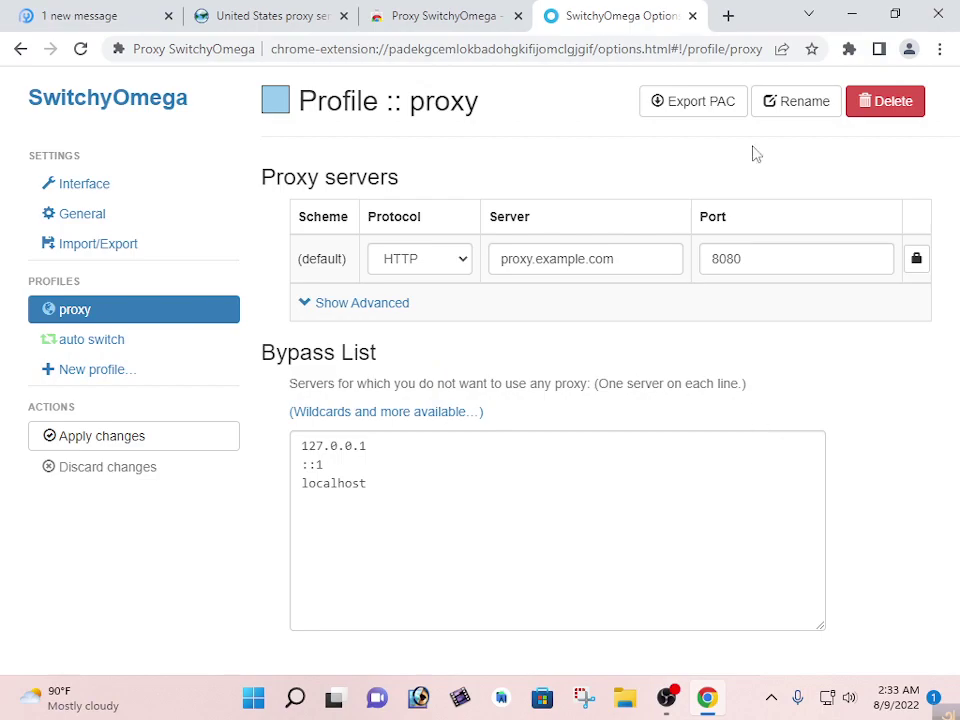
# Look at the installed extensions list and close the Chrome Web Store and SwitchyOmega options tabs.
pyautogui.click(849, 50)
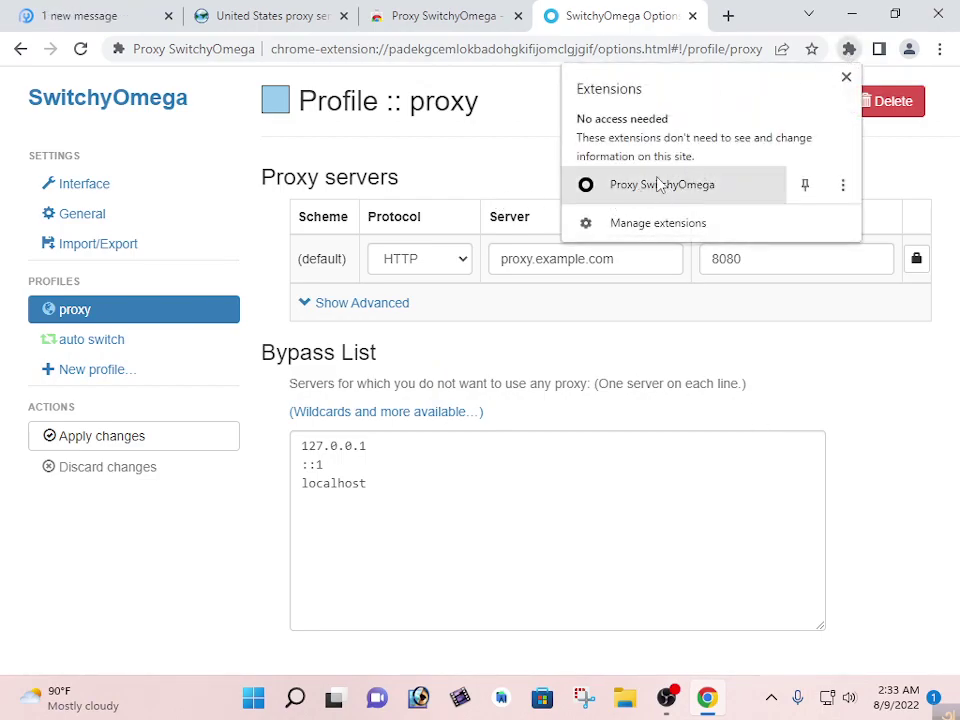
pyautogui.click(519, 17)
pyautogui.click(518, 16)
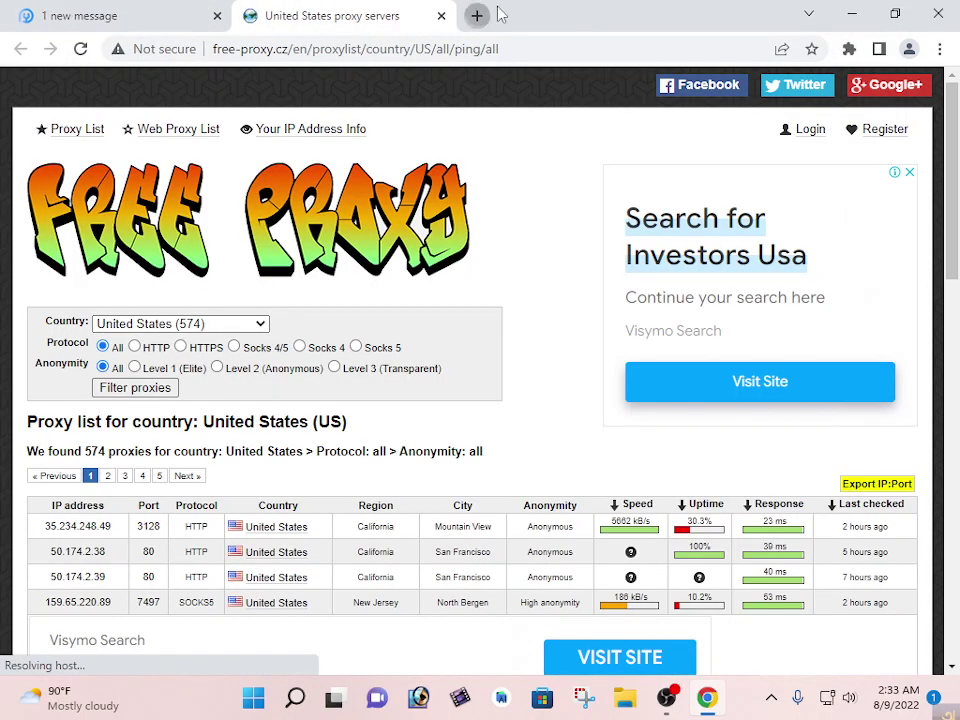
# In a new tab, pin Proxy SwitchyOmega to the toolbar and switch it to the "proxy" profile.
pyautogui.click(477, 15)
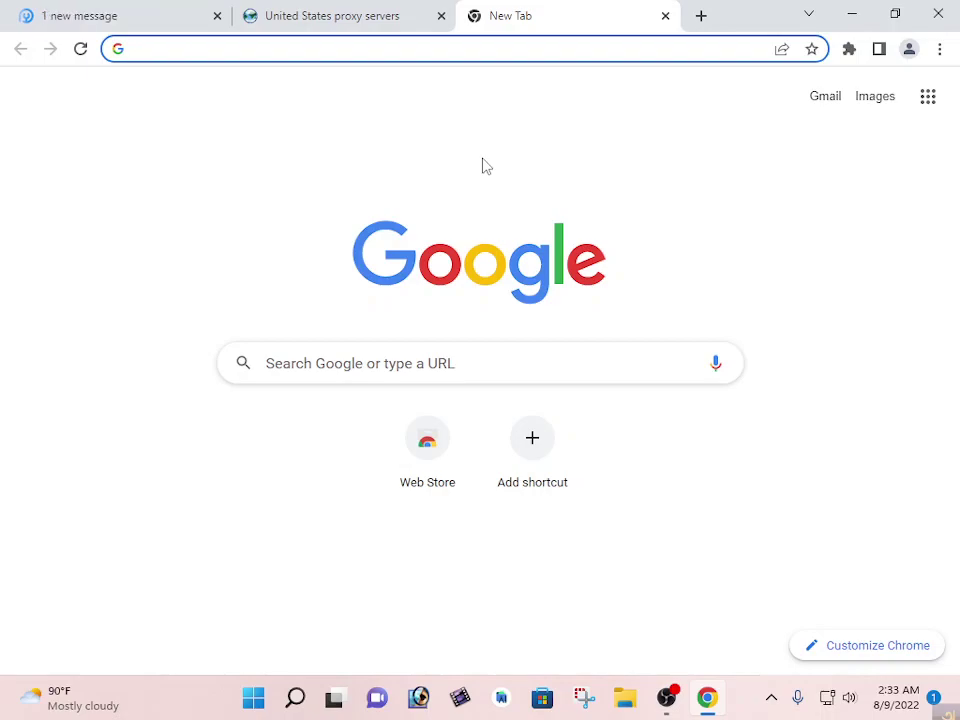
pyautogui.click(849, 50)
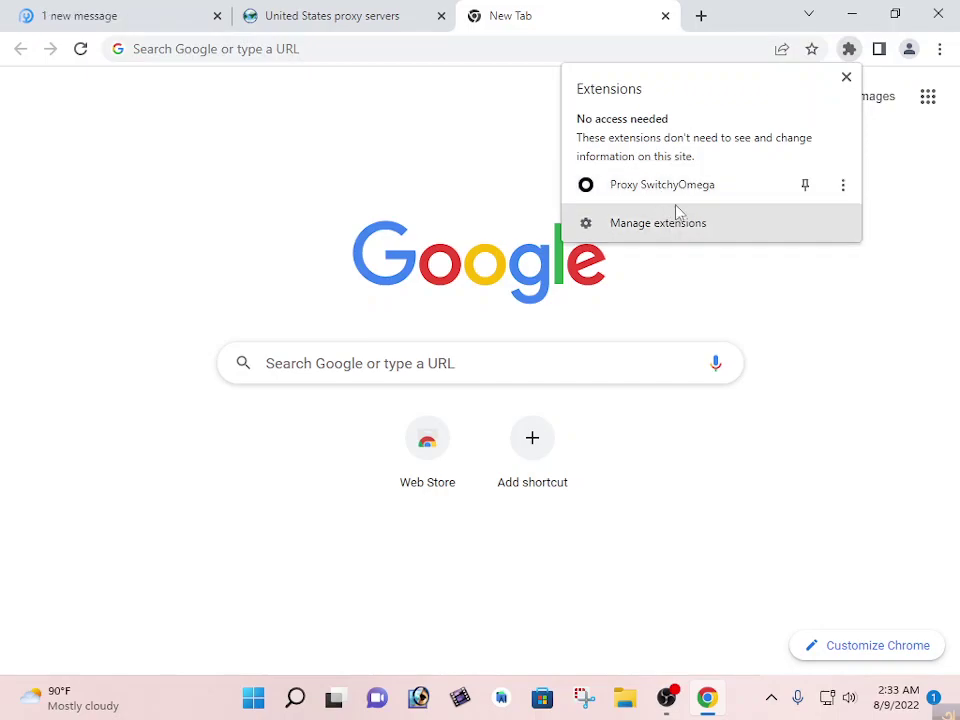
pyautogui.click(805, 188)
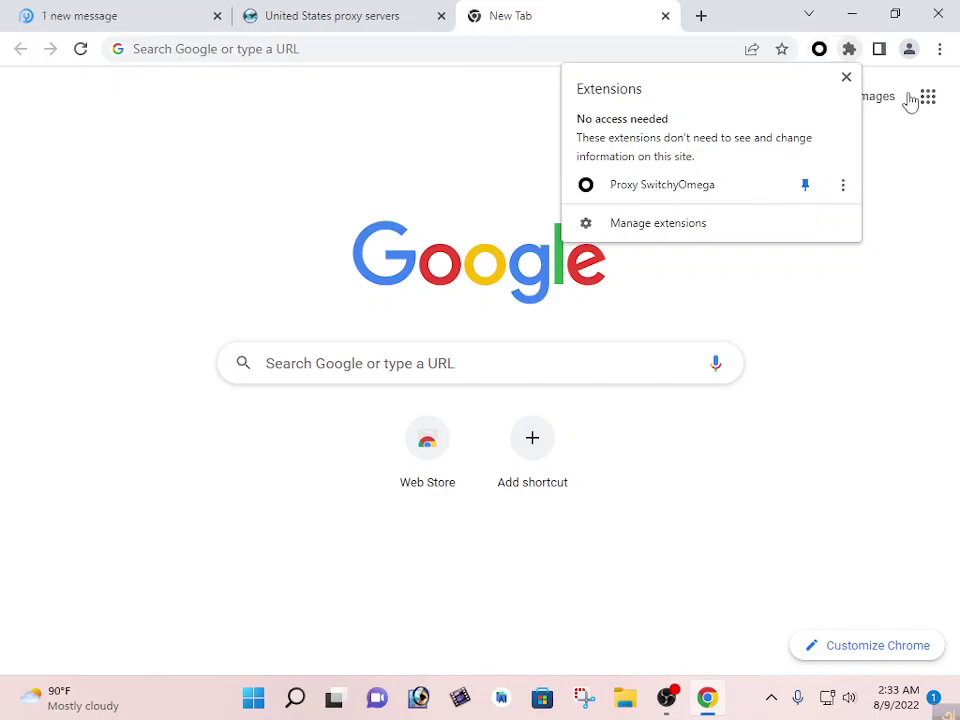
pyautogui.click(695, 185)
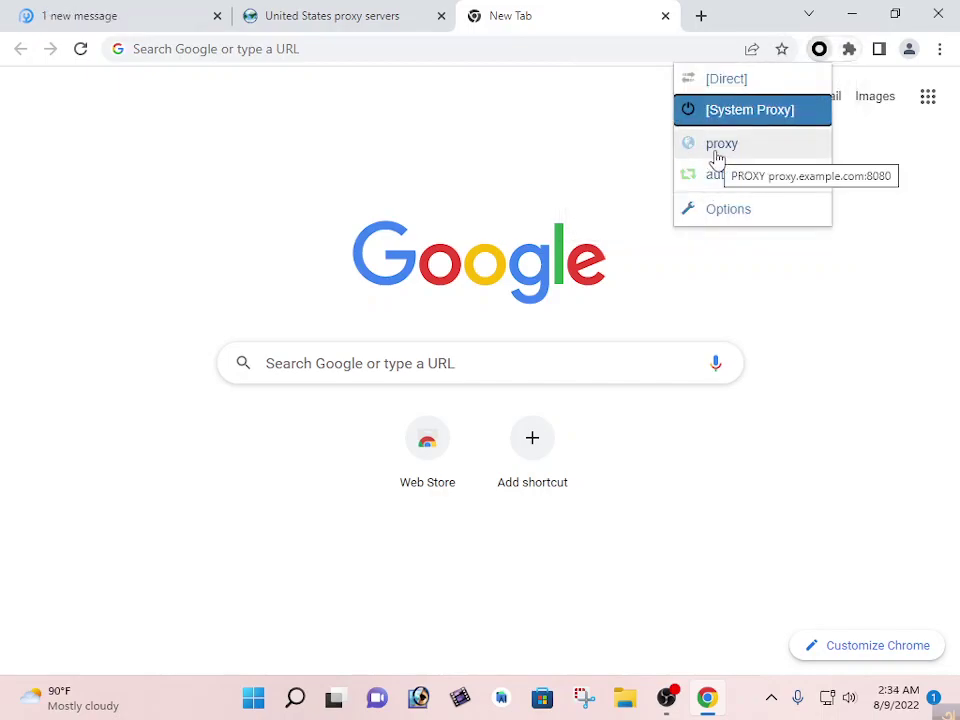
pyautogui.click(724, 150)
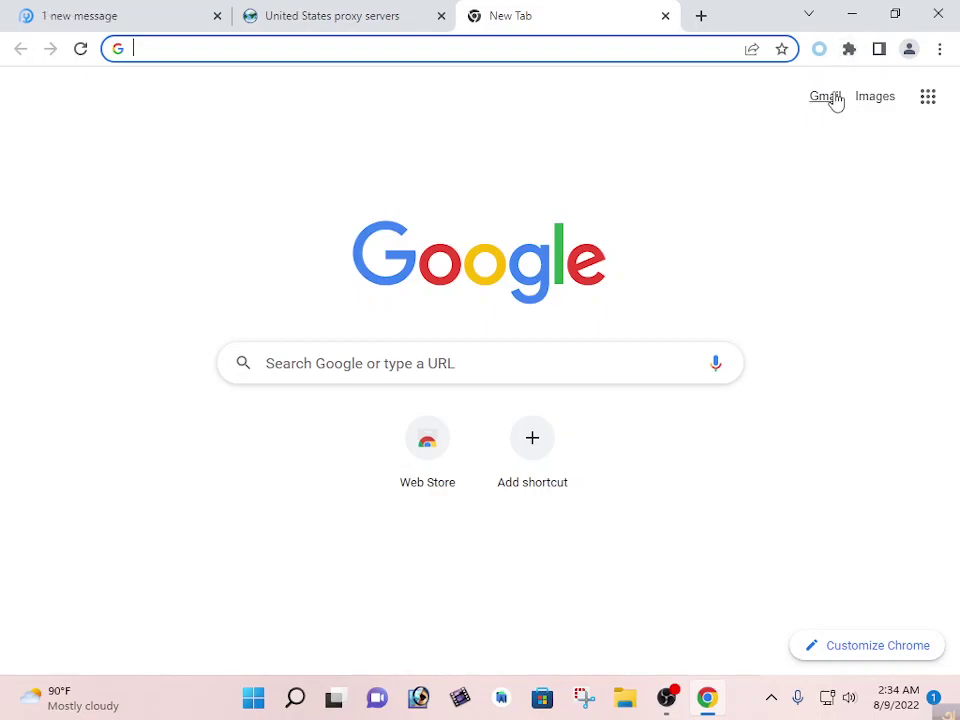
# Open the SwitchyOmega options for the "proxy" profile and close the blank new tab.
pyautogui.click(849, 49)
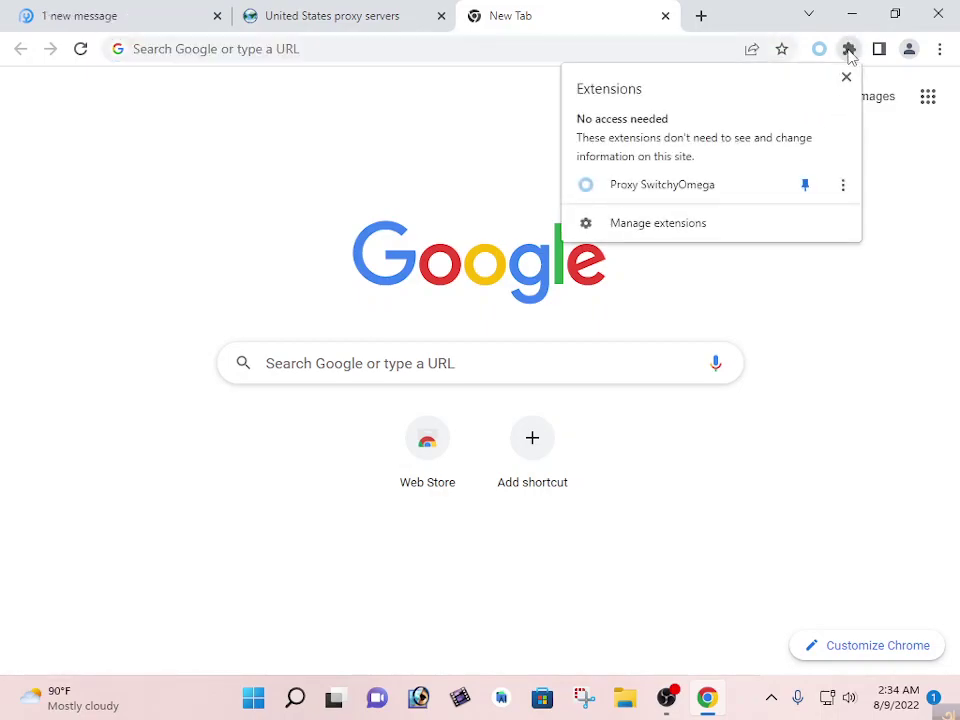
pyautogui.click(690, 186)
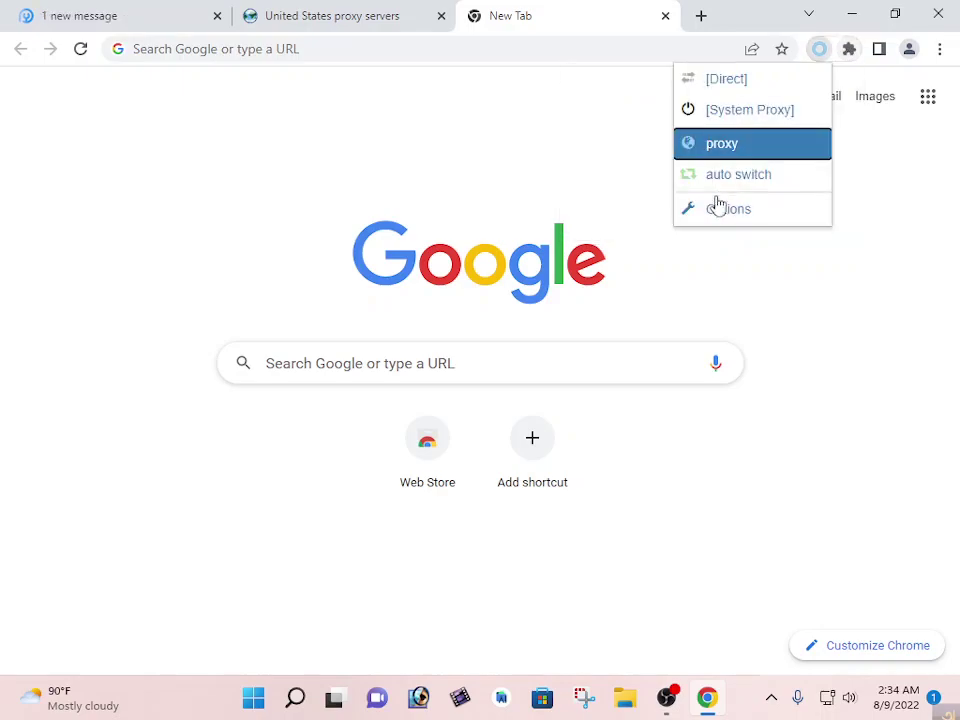
pyautogui.click(745, 212)
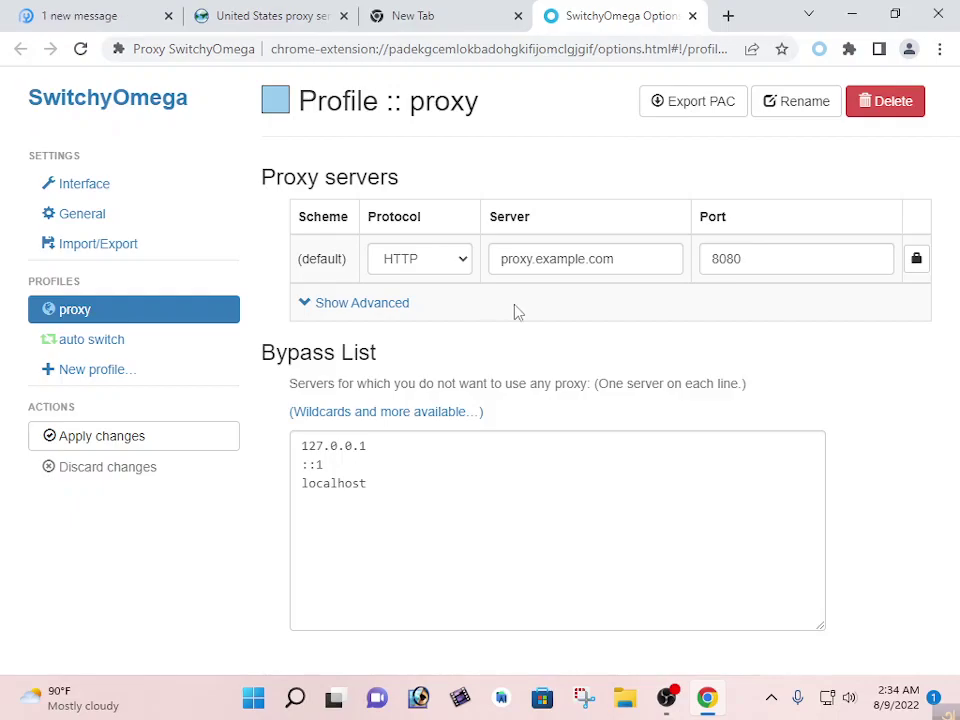
pyautogui.click(518, 16)
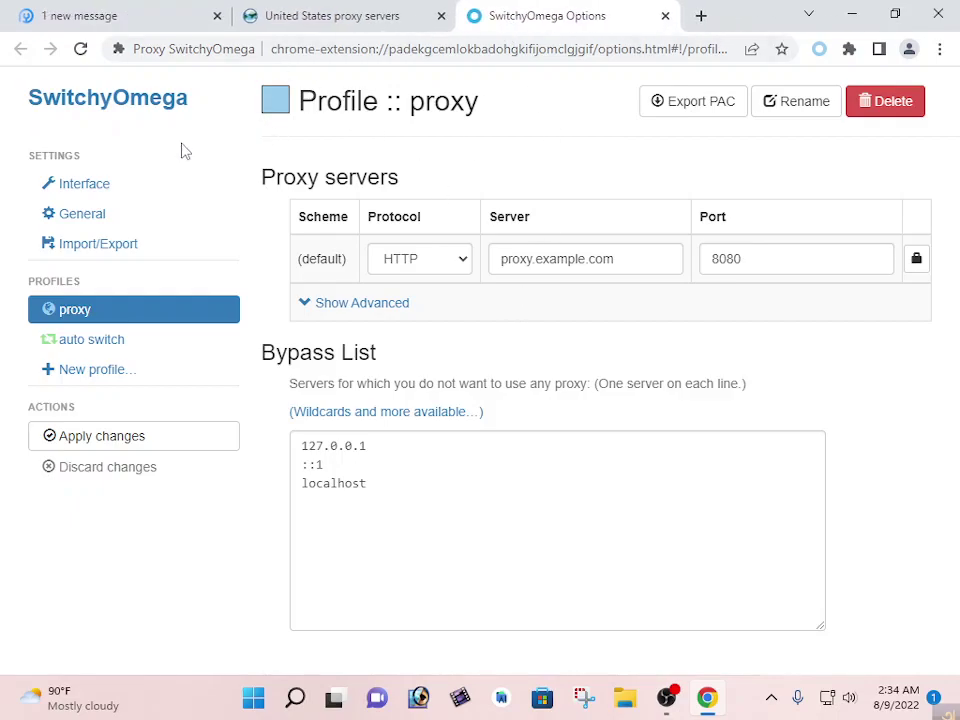
# Review the PYPROXY home page and its proxy plans, dismissing the support chat message, and open the Residential Proxies purchase page.
pyautogui.click(125, 23)
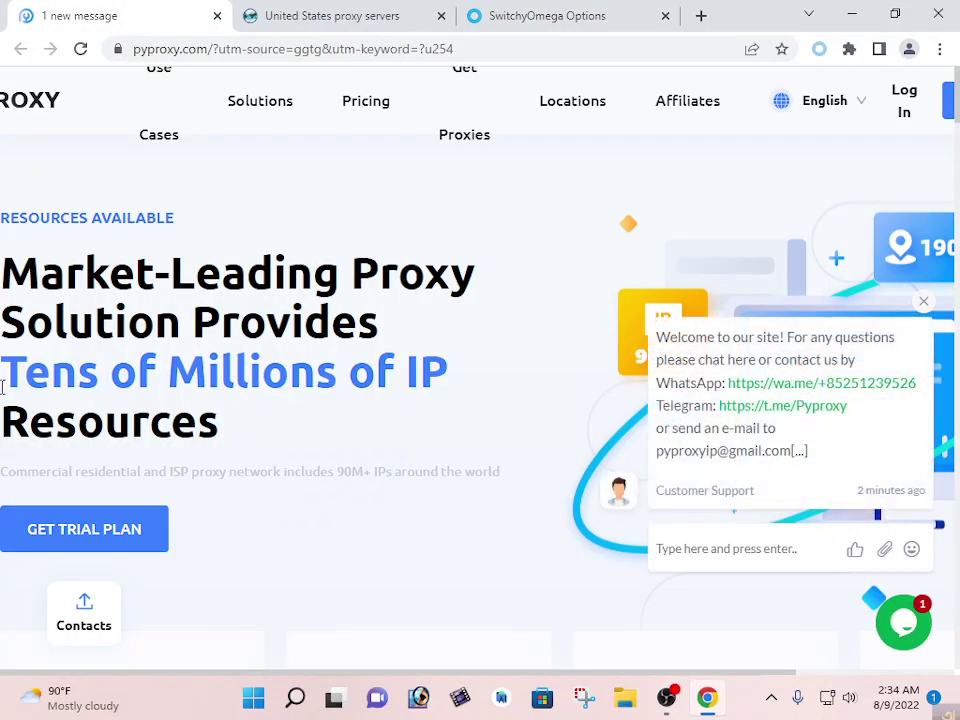
pyautogui.scroll(-4, 13, 338)
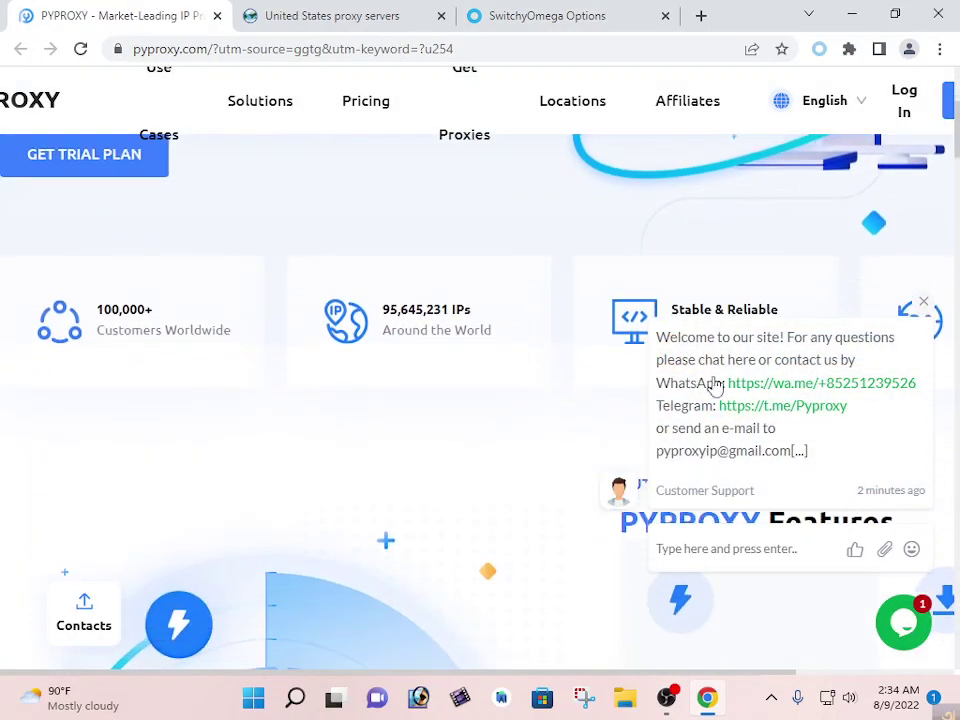
pyautogui.click(922, 302)
pyautogui.scroll(-5, 476, 339)
pyautogui.scroll(-15, 476, 339)
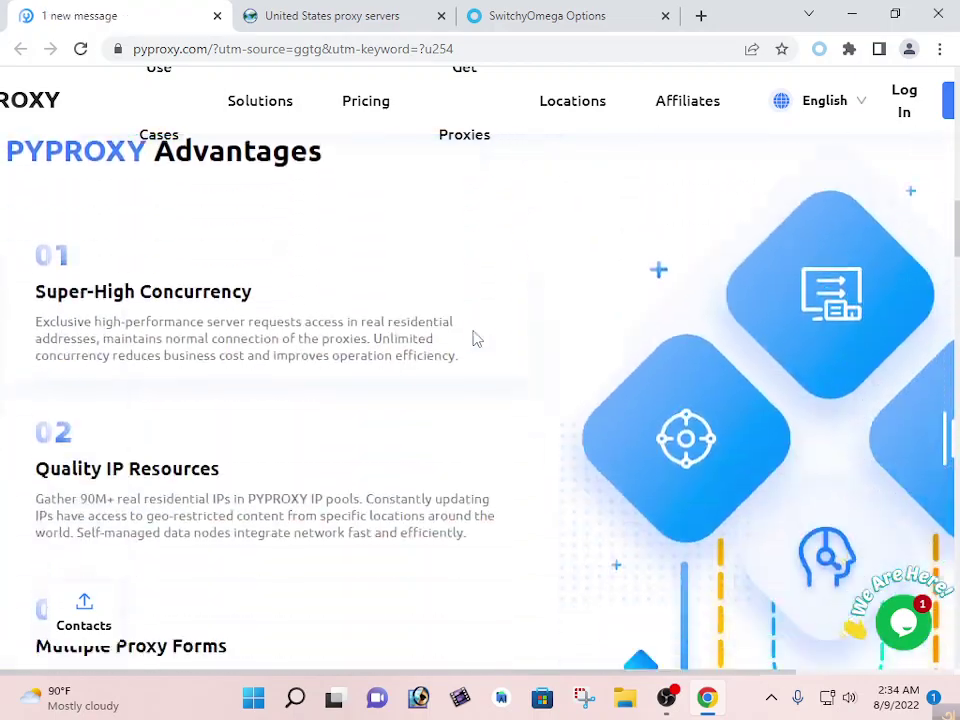
pyautogui.scroll(-2, 450, 390)
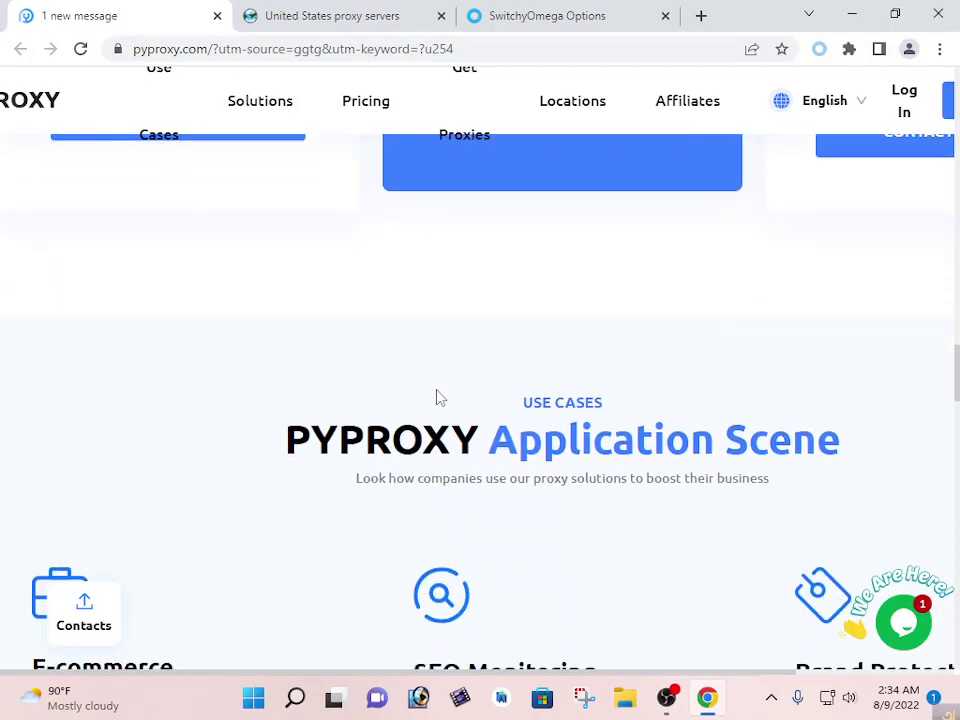
pyautogui.scroll(7, 411, 394)
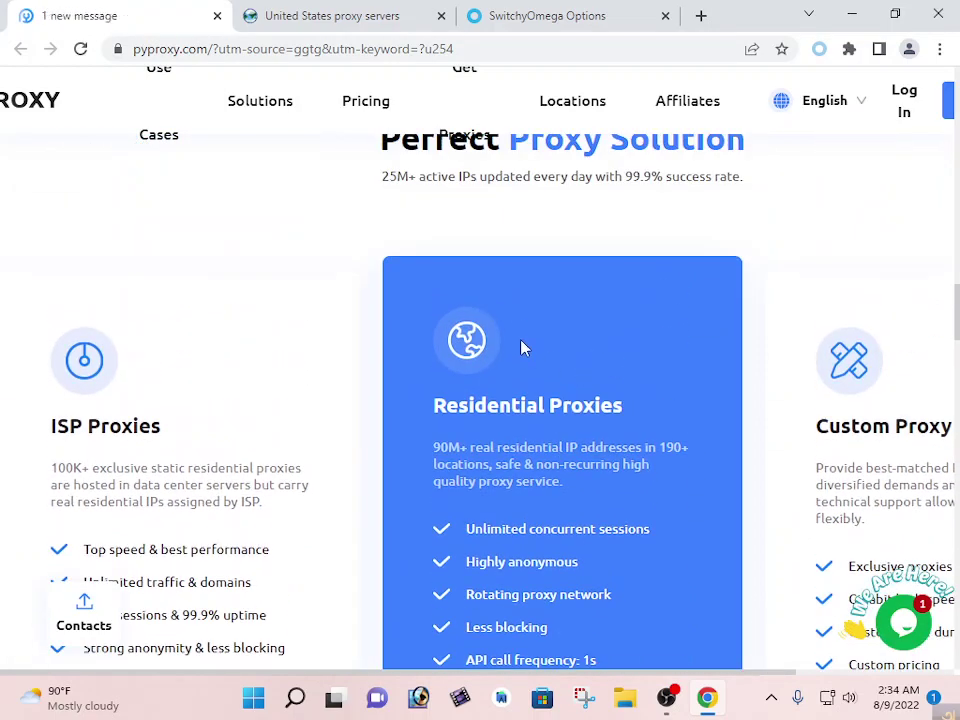
pyautogui.scroll(-4, 521, 345)
pyautogui.click(538, 383)
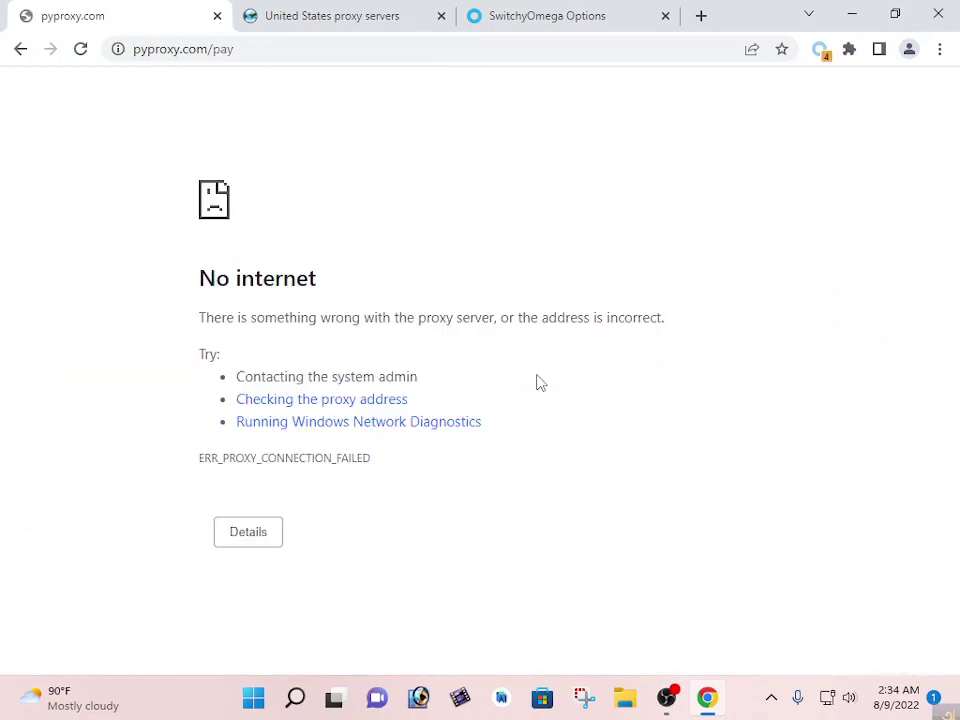
# Reload the pyproxy.com page and load youtube.com in a new tab to test the connection through the proxy.
pyautogui.click(81, 50)
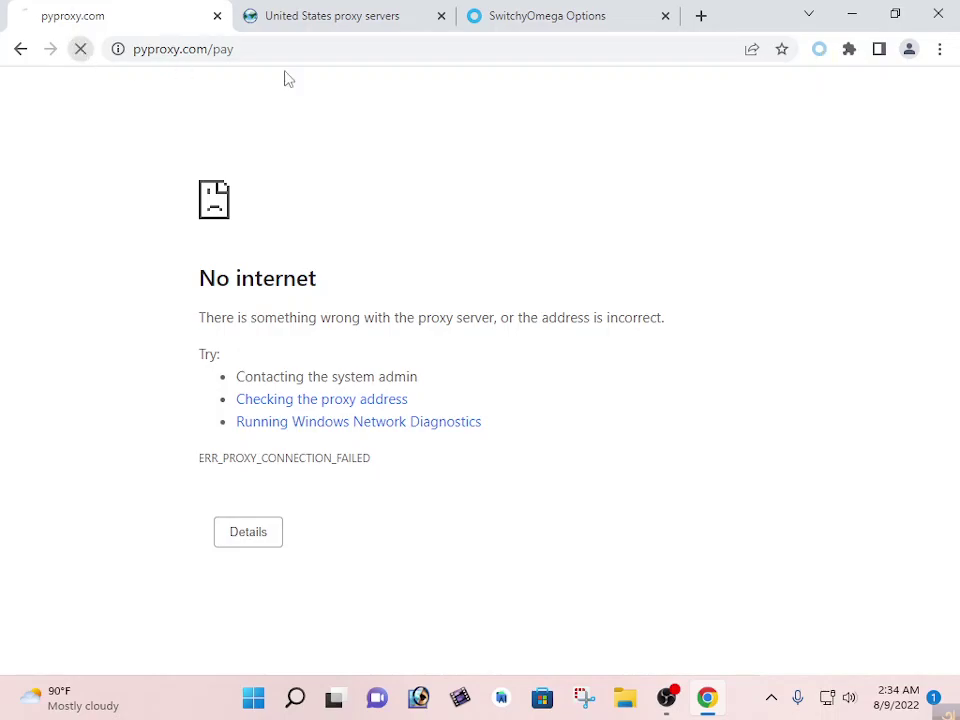
pyautogui.click(700, 16)
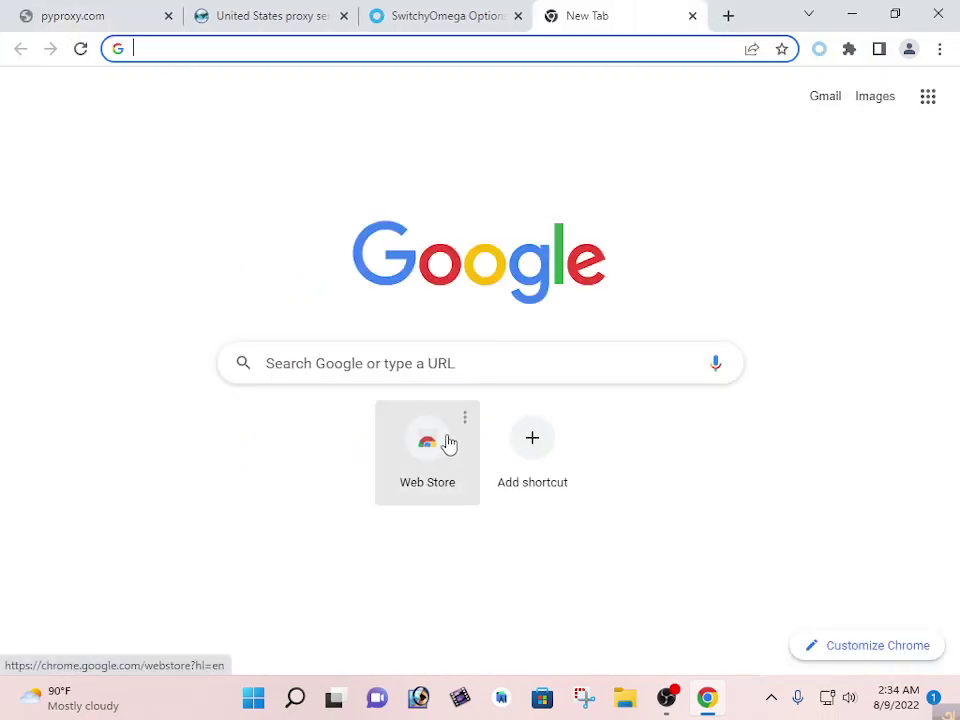
pyautogui.write('youtube.com')
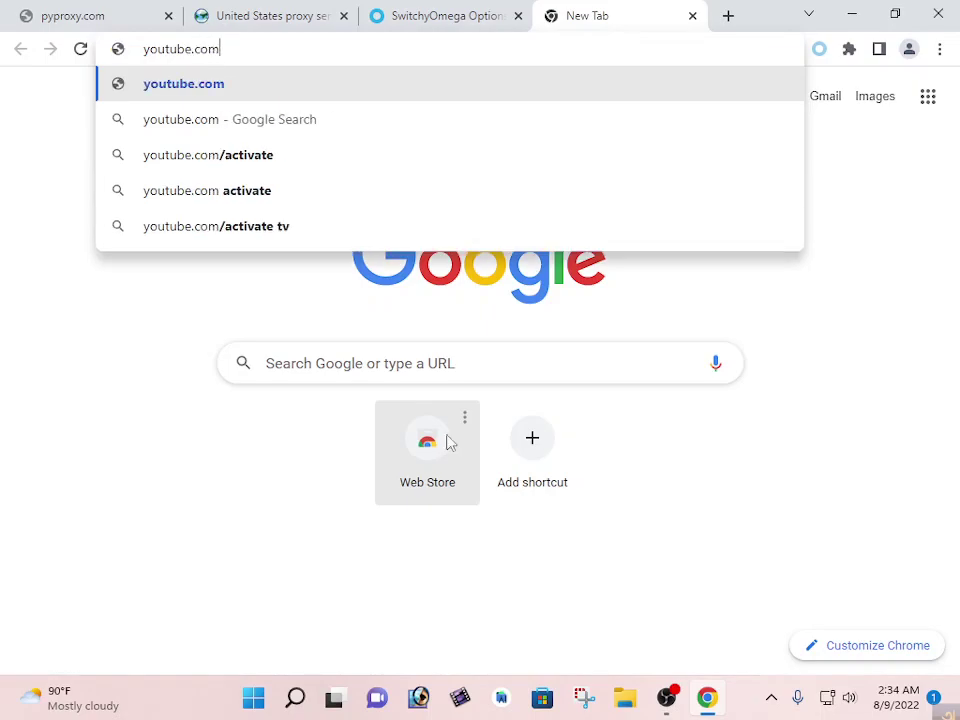
pyautogui.press('Return')
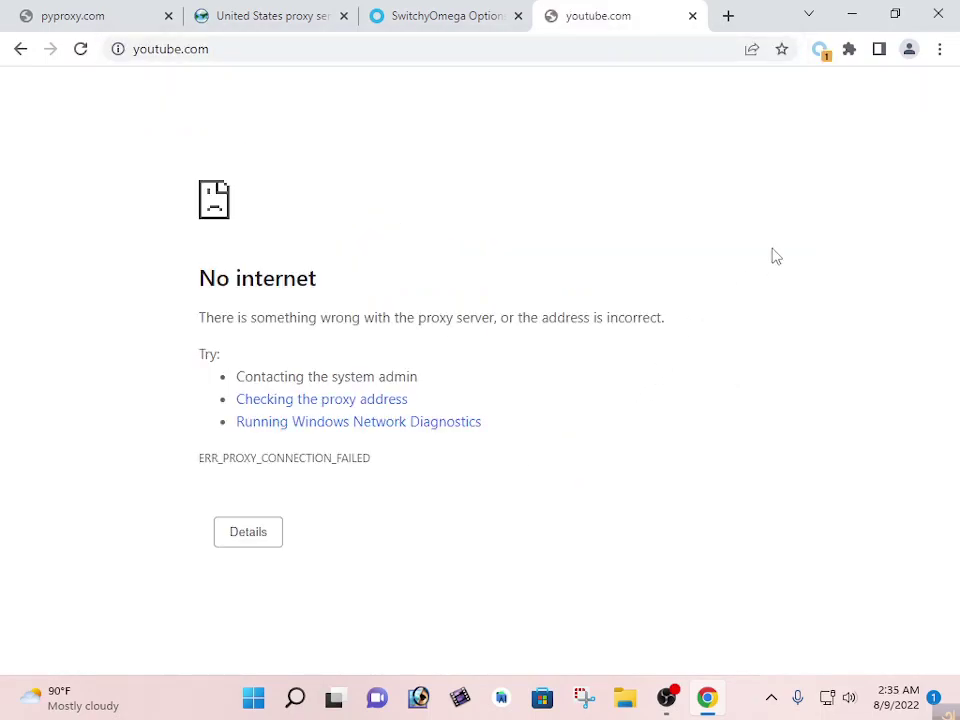
# Minimize Chrome, check in Opera whether YouTube loads, and close Opera.
pyautogui.click(851, 14)
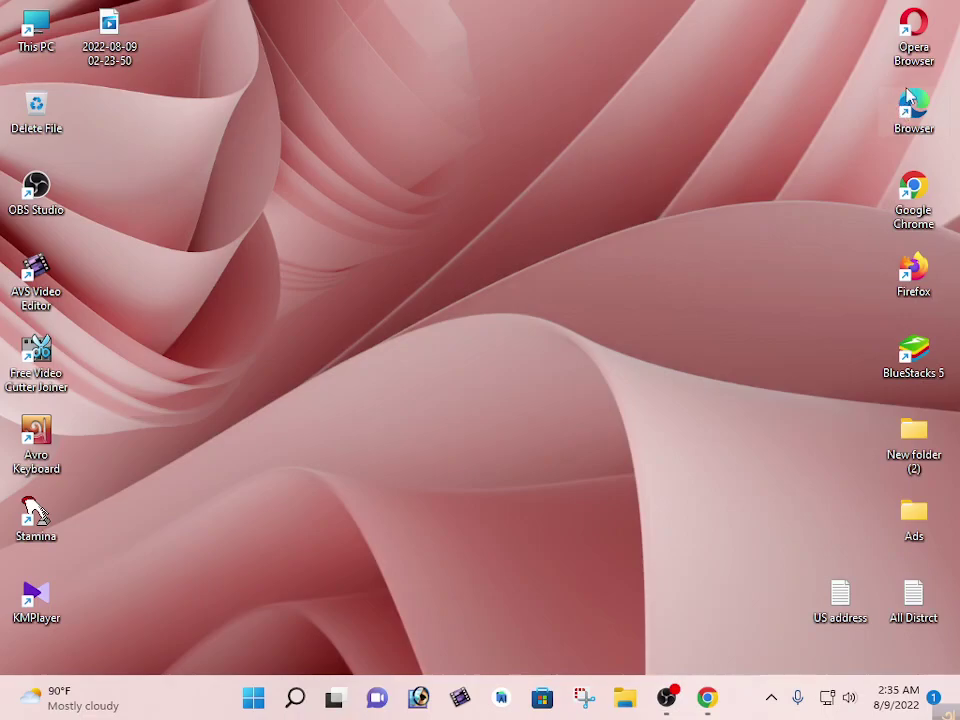
pyautogui.doubleClick(930, 50)
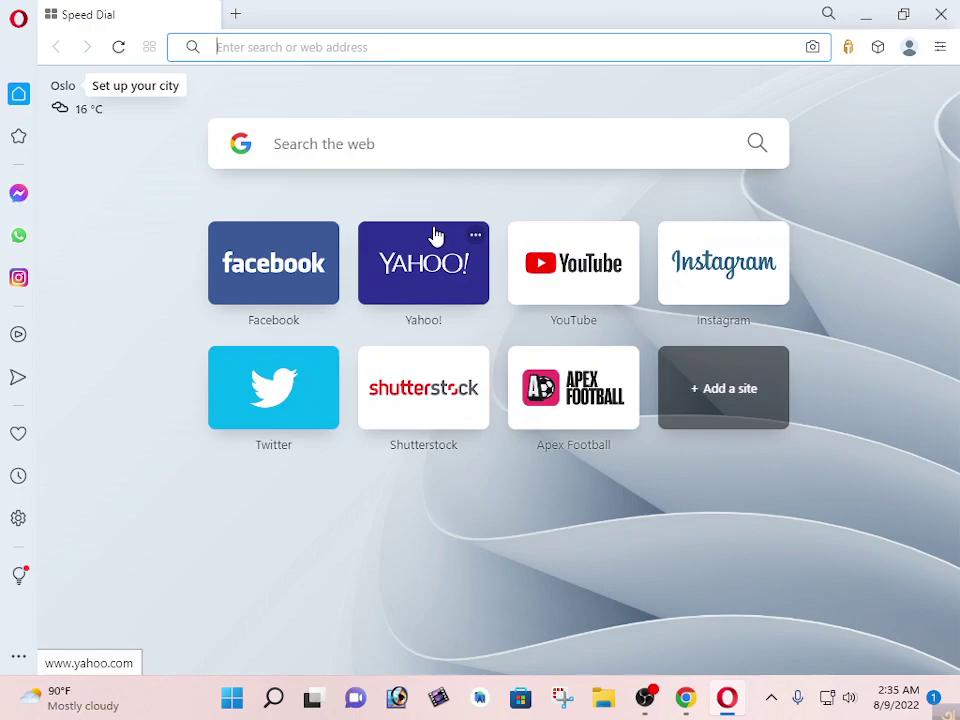
pyautogui.click(555, 266)
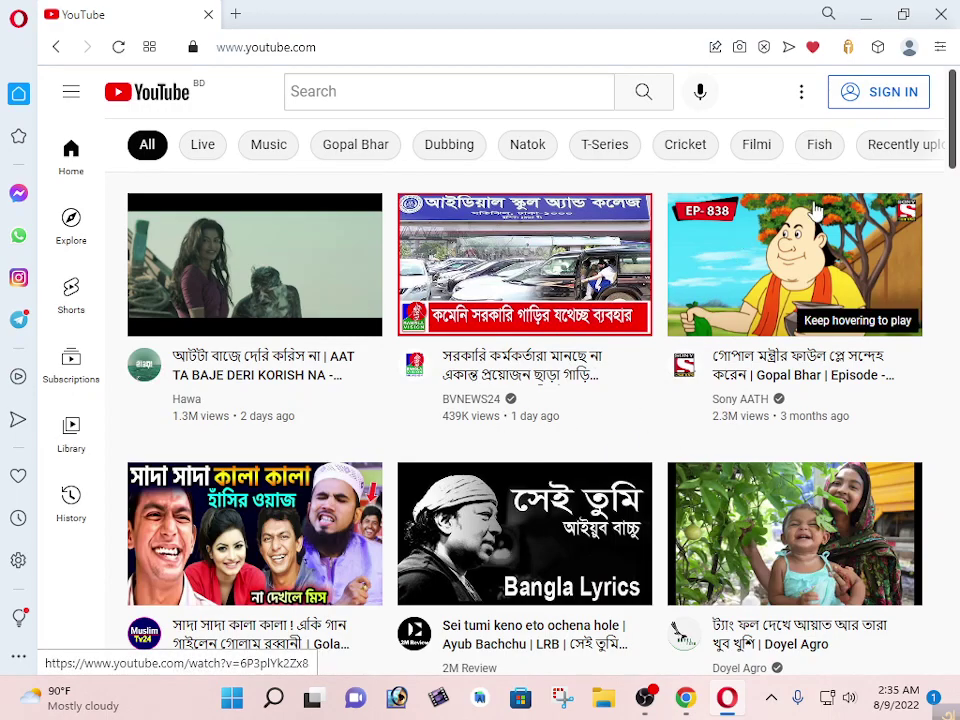
pyautogui.click(941, 14)
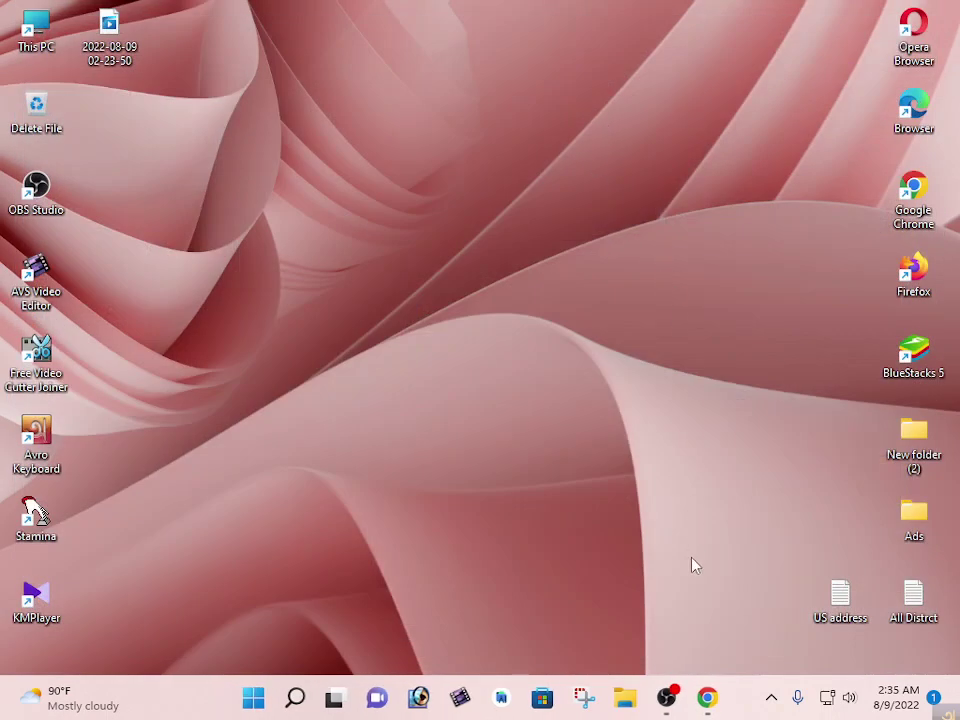
# In Chrome, test YouTube with SwitchyOmega set to System Proxy and auto switch, and return it to the "proxy" profile.
pyautogui.click(712, 702)
pyautogui.click(823, 58)
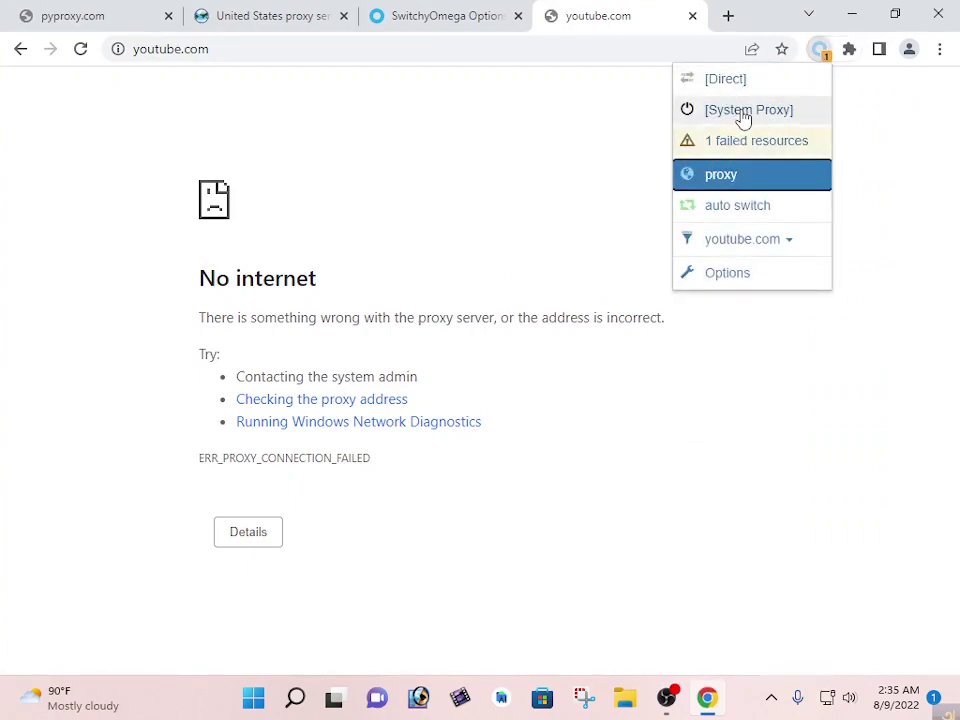
pyautogui.click(745, 118)
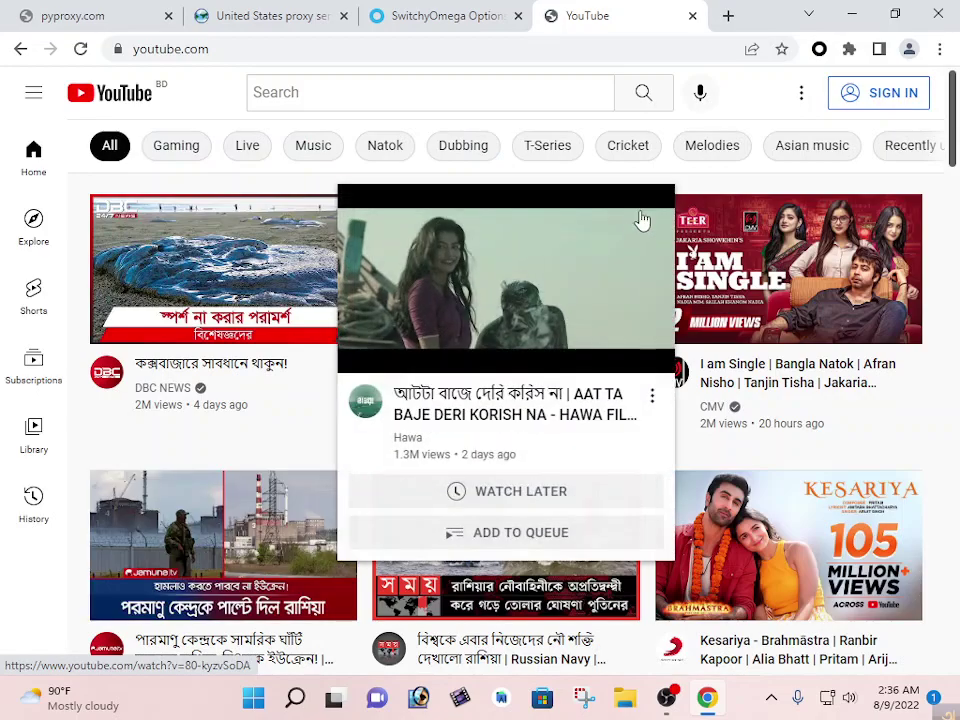
pyautogui.click(823, 54)
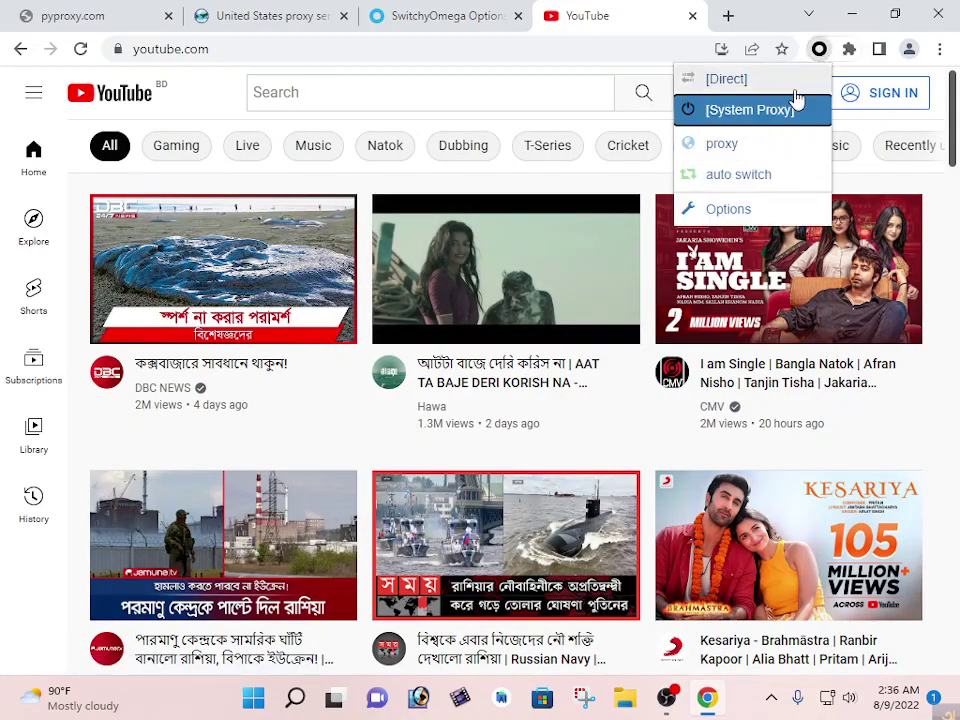
pyautogui.click(729, 178)
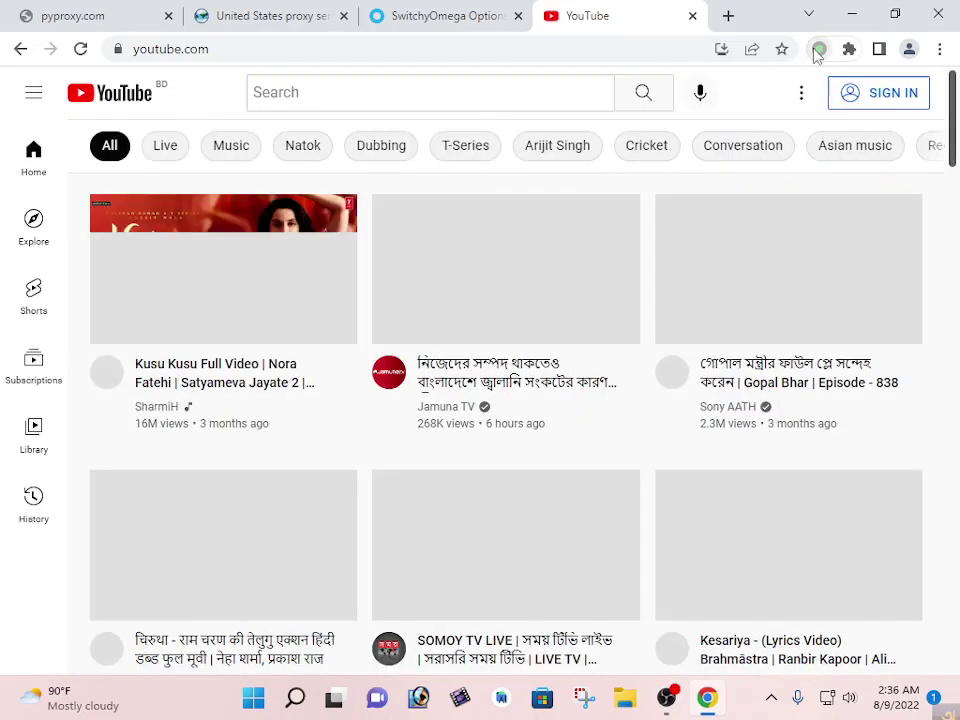
pyautogui.click(819, 49)
pyautogui.click(721, 147)
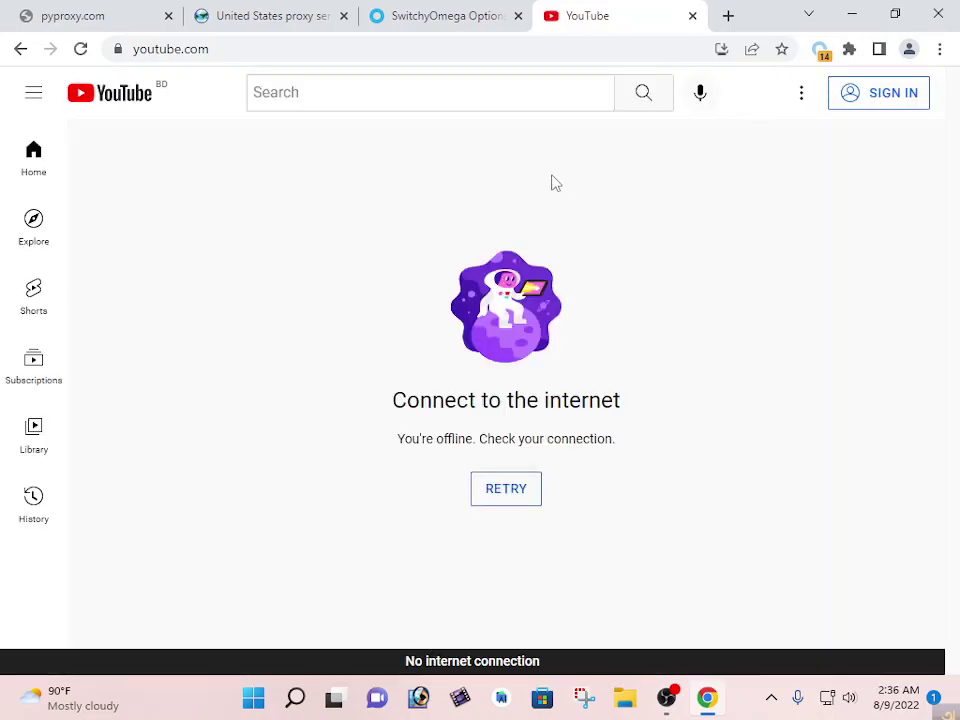
# Bring up the SwitchyOmega options and close the YouTube and pyproxy.com tabs.
pyautogui.click(822, 53)
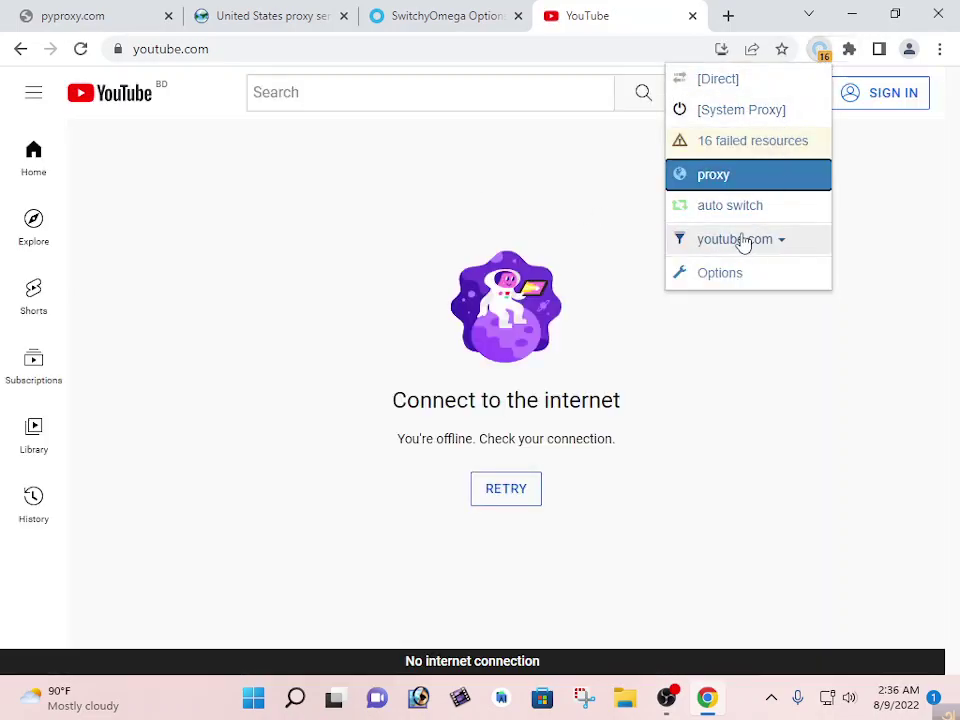
pyautogui.click(742, 276)
pyautogui.click(636, 14)
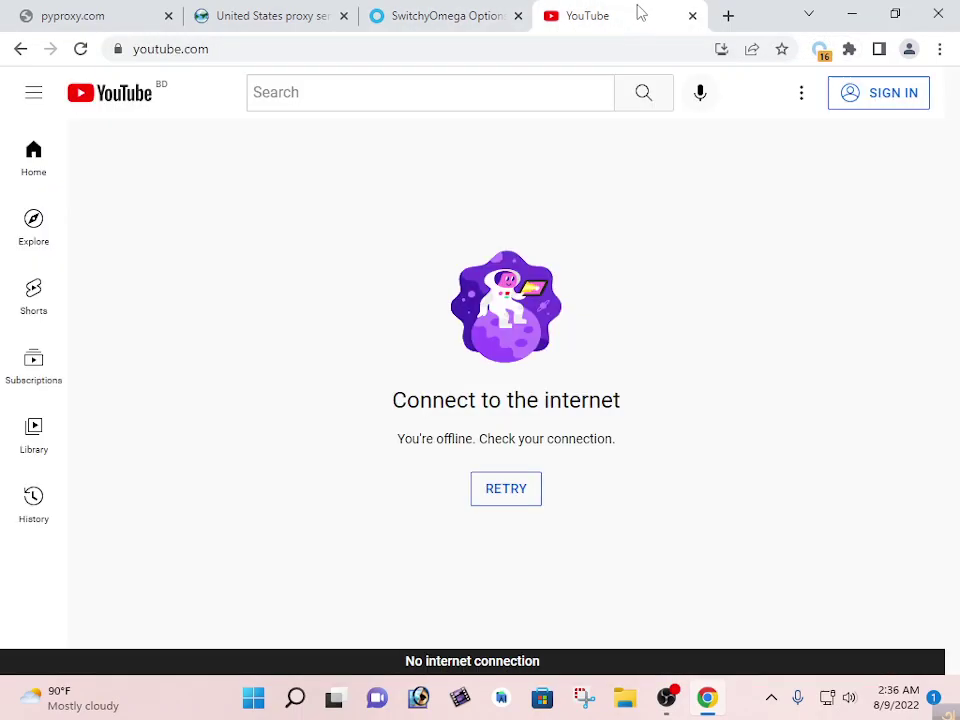
pyautogui.click(692, 15)
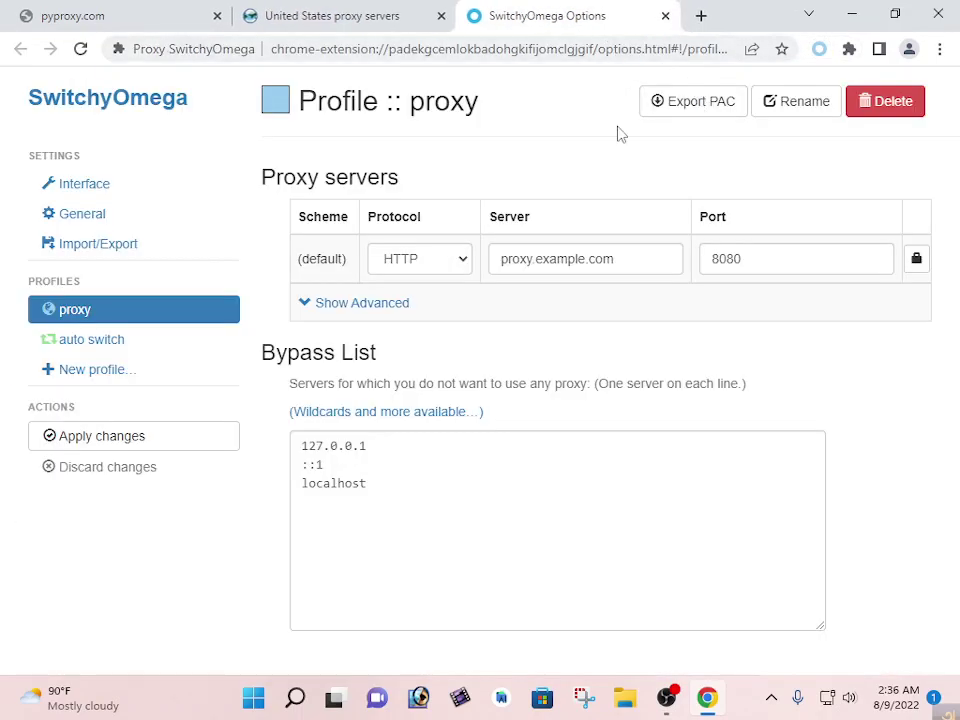
pyautogui.click(111, 10)
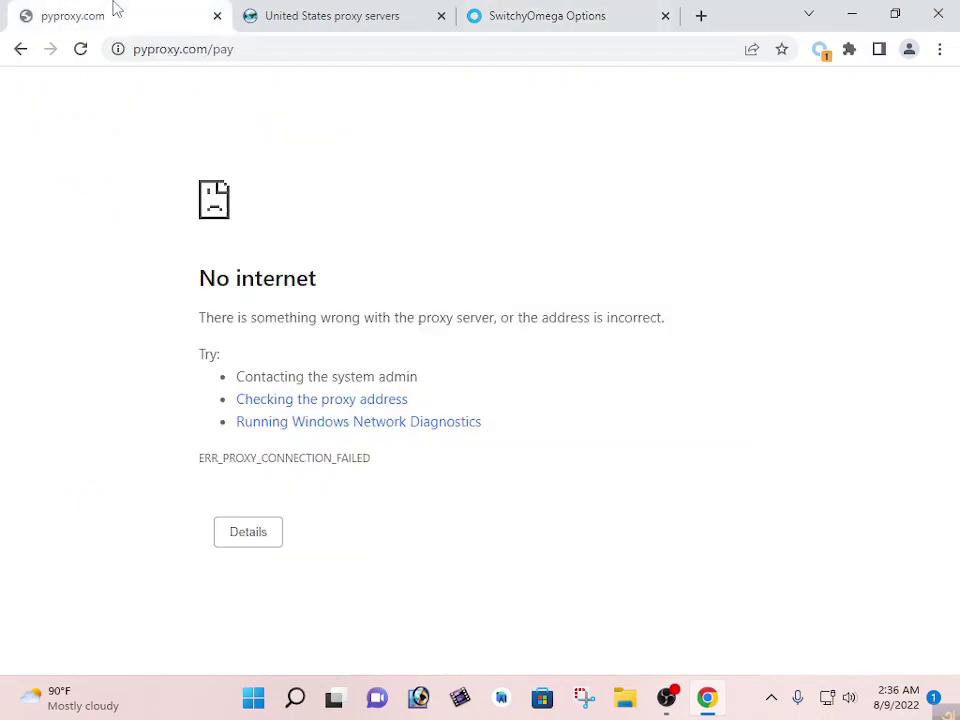
pyautogui.click(217, 16)
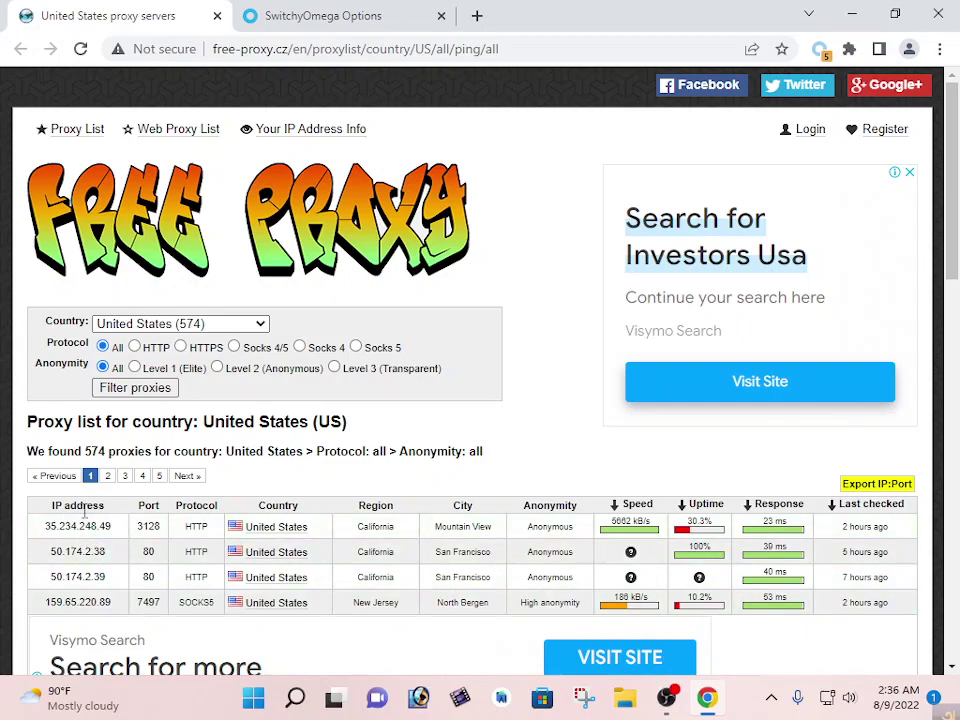
# Copy the IP address 35.234.248.49 from the first row and look through the United States proxy list.
pyautogui.moveTo(48, 526); pyautogui.dragTo(115, 538)
pyautogui.hotkey('ctrl', 'c')
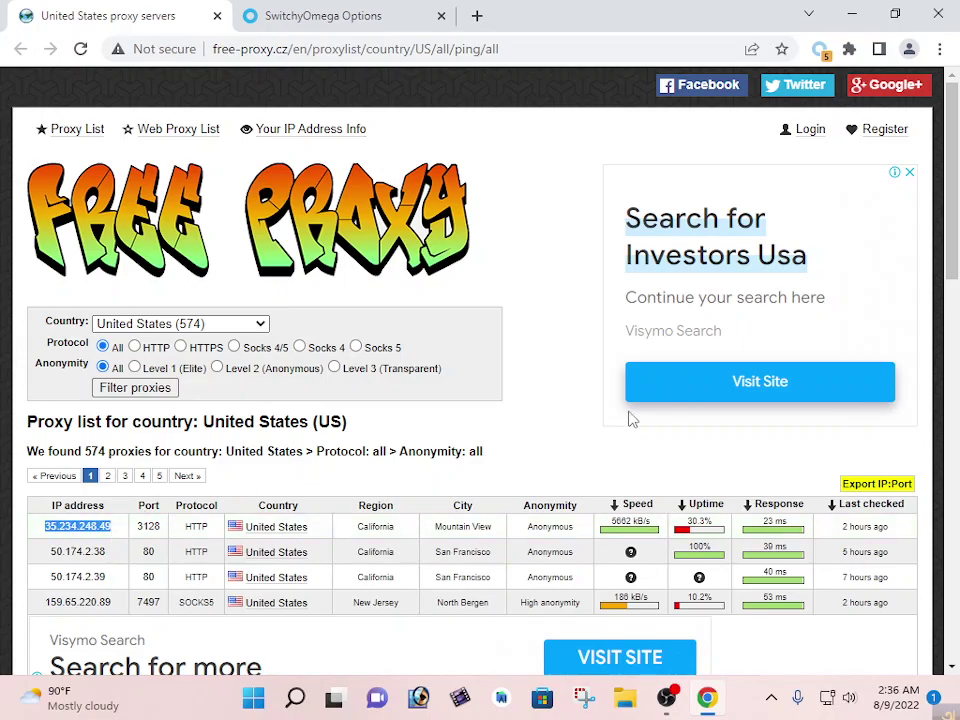
pyautogui.scroll(-3, 450, 400)
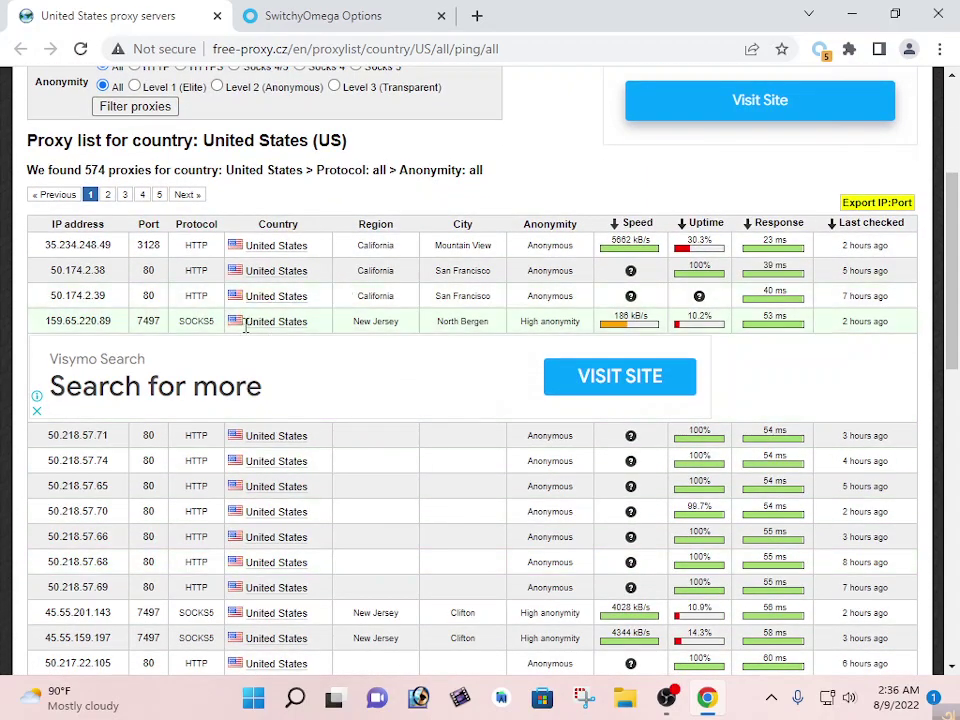
pyautogui.scroll(-3, 338, 322)
pyautogui.scroll(-8, 478, 484)
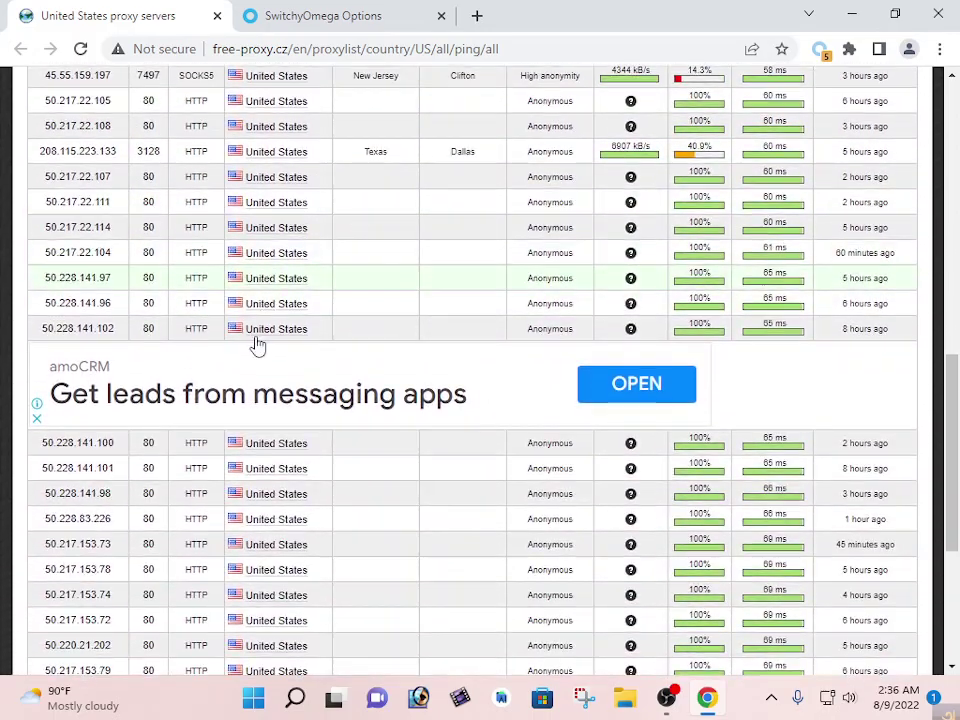
pyautogui.scroll(10, 238, 333)
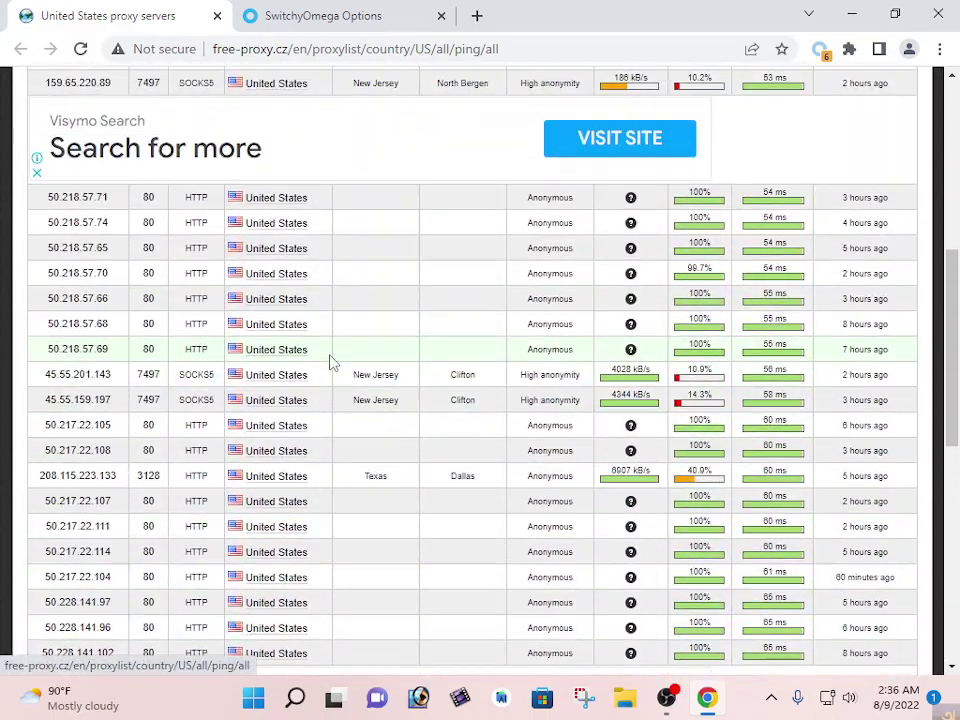
pyautogui.scroll(2, 308, 385)
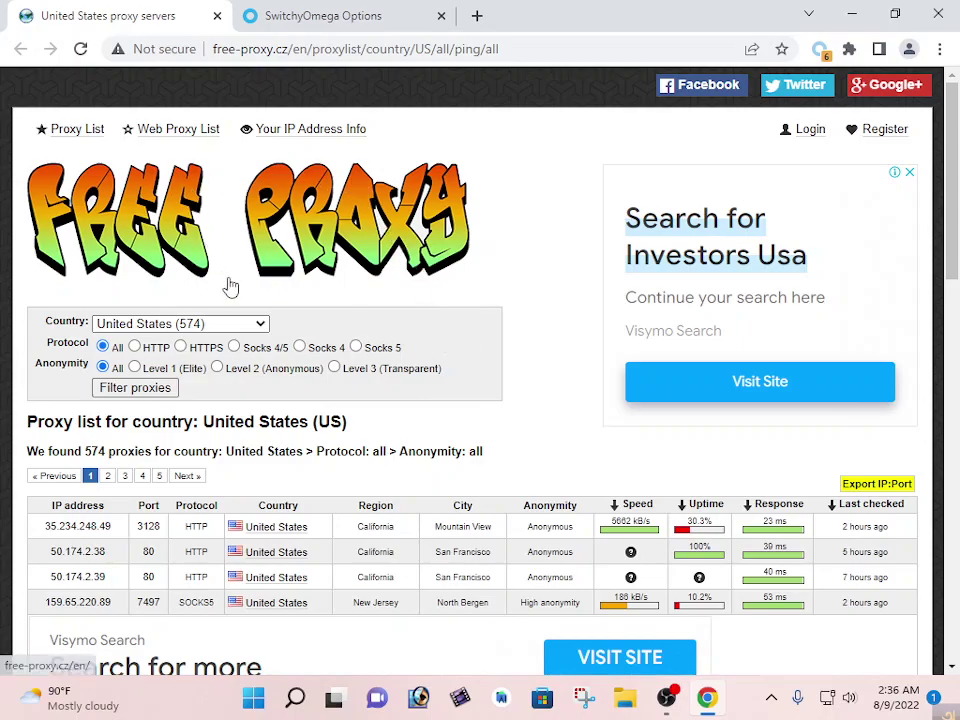
# Examine the listed US proxies' protocol, speed, uptime and response values, closing the two ads between the rows.
pyautogui.scroll(-5, 236, 587)
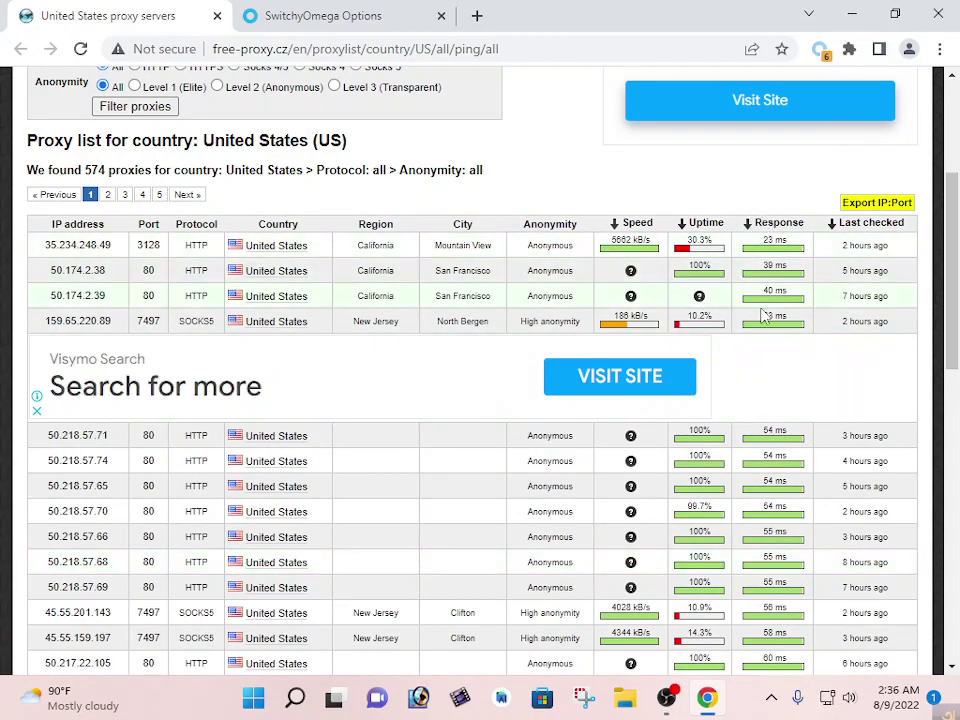
pyautogui.click(37, 412)
pyautogui.scroll(-5, 609, 375)
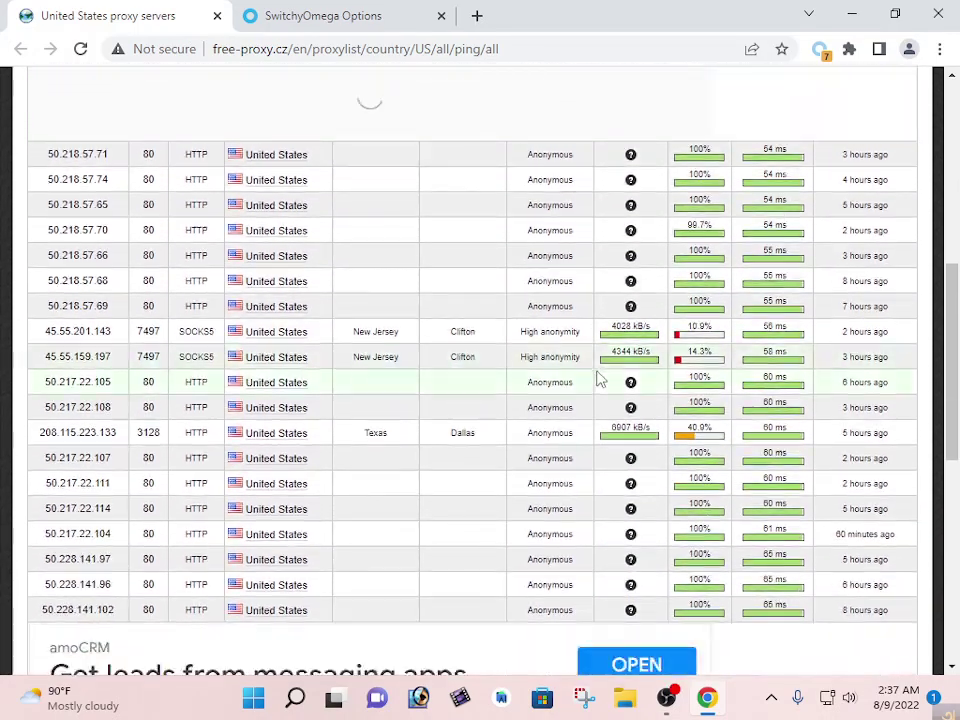
pyautogui.scroll(-5, 597, 377)
pyautogui.click(38, 419)
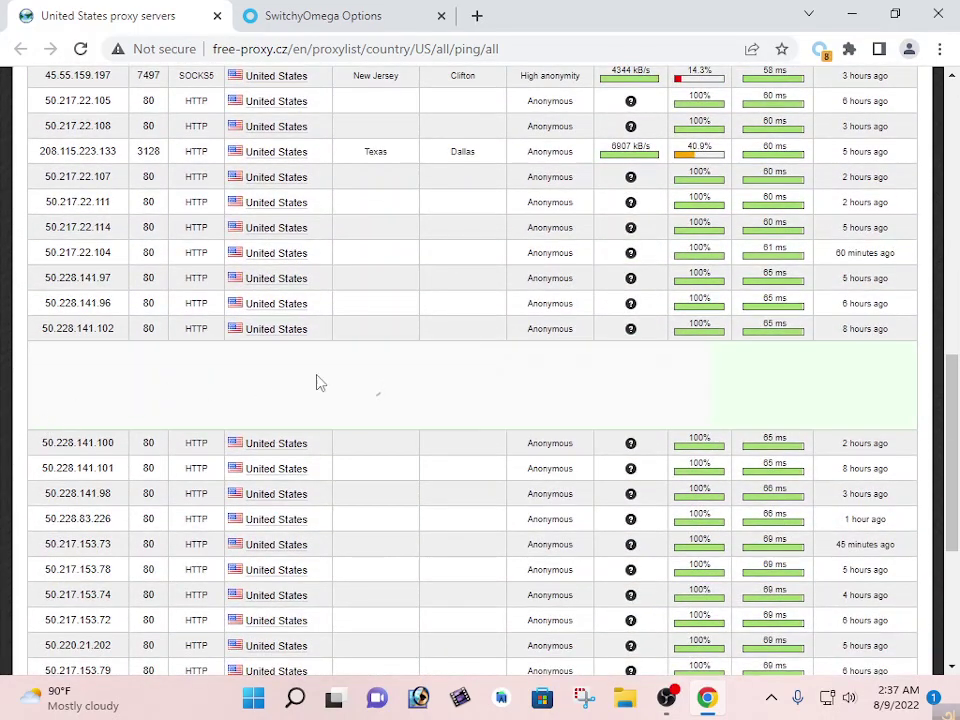
pyautogui.scroll(-5, 488, 396)
pyautogui.scroll(12, 491, 401)
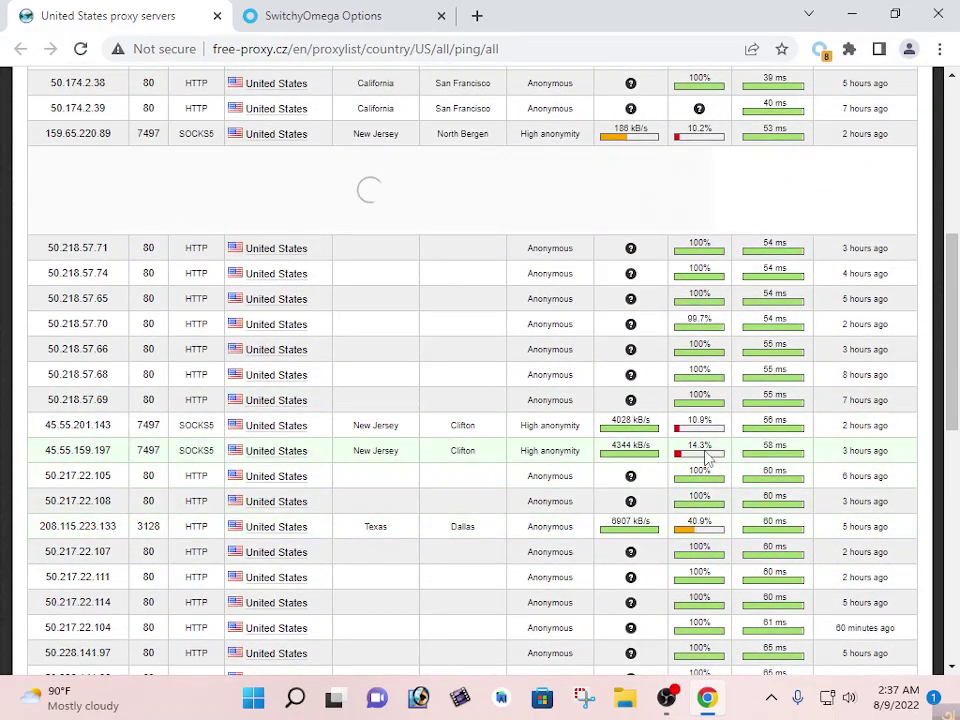
pyautogui.scroll(2, 708, 430)
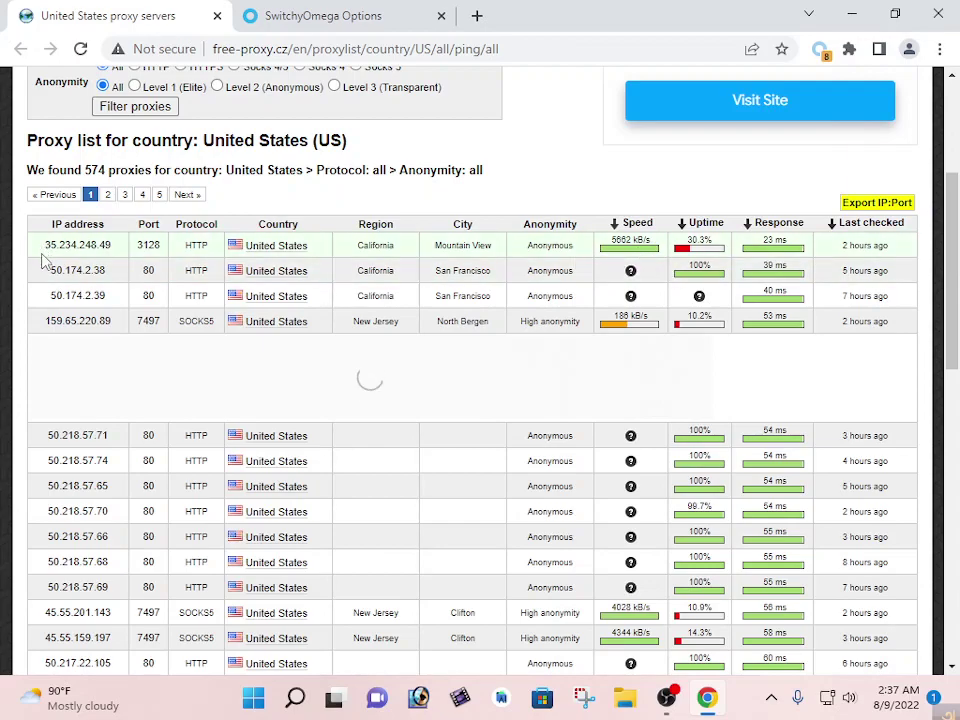
# Set the server of the SwitchyOmega "proxy" profile to 35.234.248.49, taken from the first row of the US proxy list.
pyautogui.moveTo(47, 244); pyautogui.dragTo(94, 245)
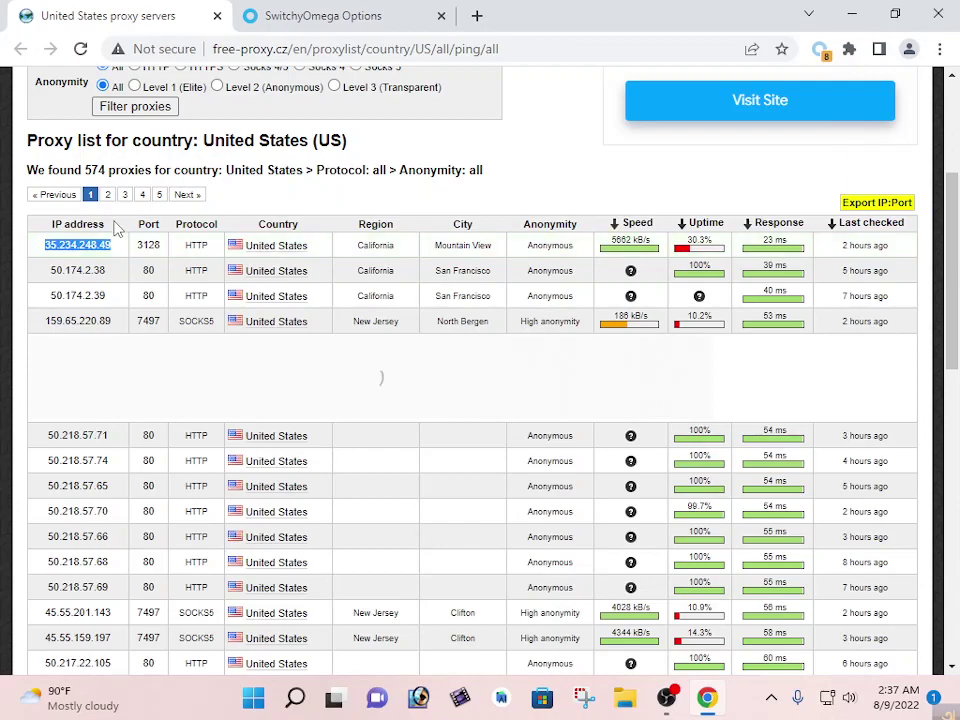
pyautogui.click(370, 10)
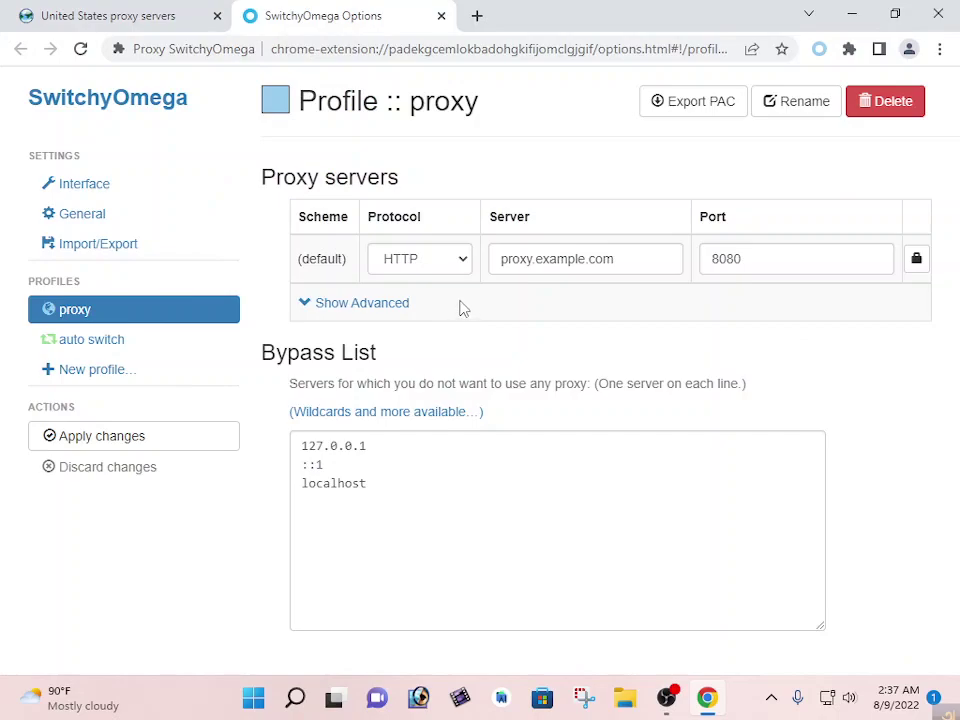
pyautogui.click(537, 257)
pyautogui.click(799, 256)
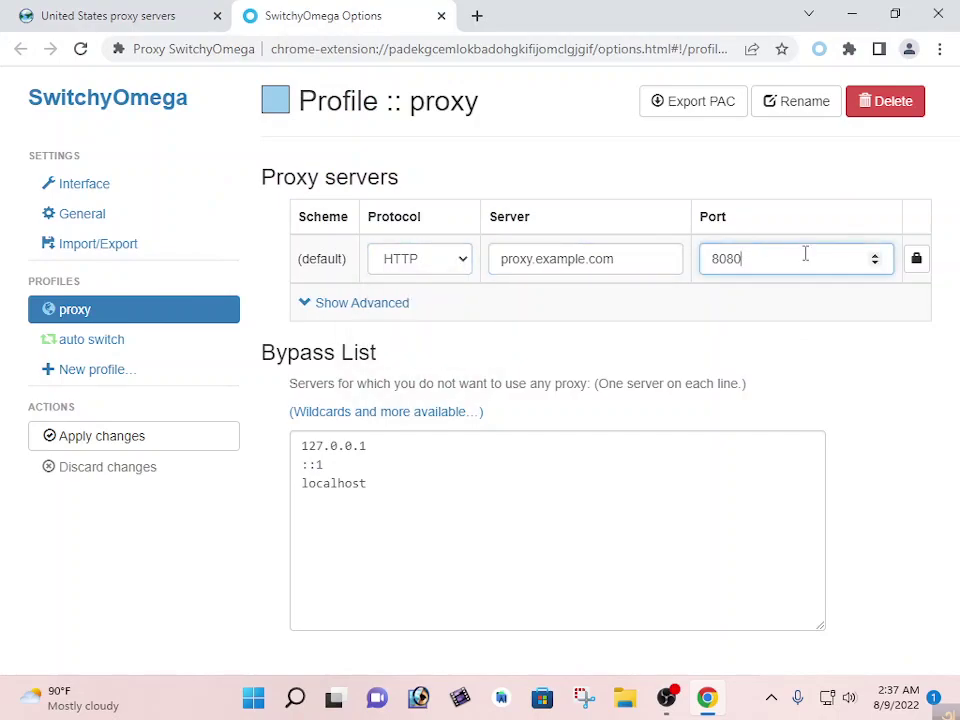
pyautogui.hotkey('shift', 'Tab')
pyautogui.hotkey('shift', 'Tab')
pyautogui.click(605, 262)
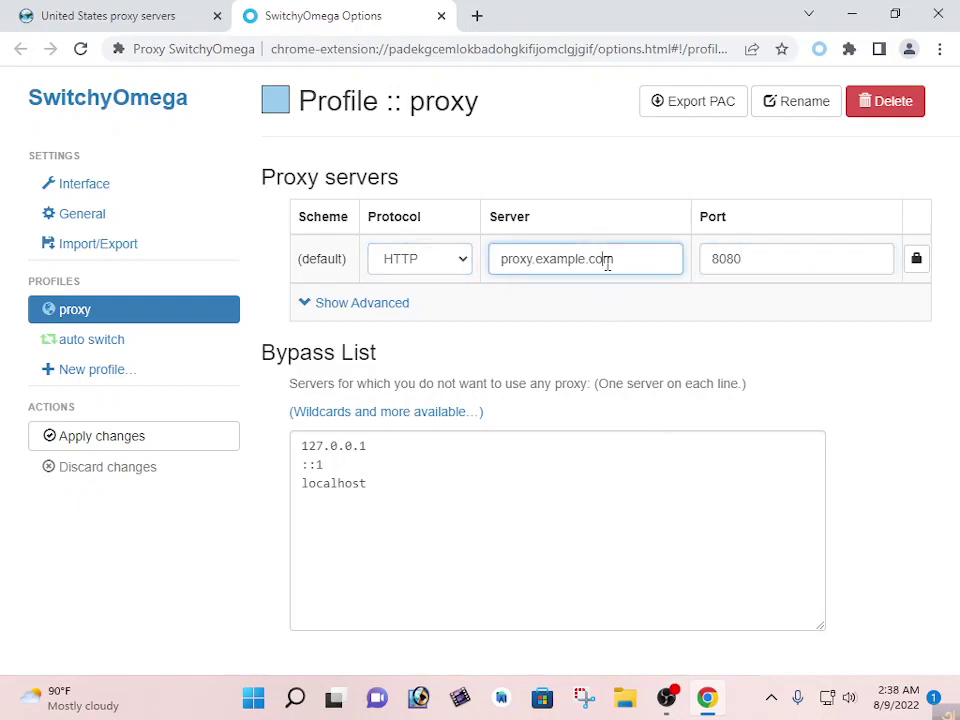
pyautogui.moveTo(620, 268); pyautogui.dragTo(386, 302)
pyautogui.press('BackSpace')
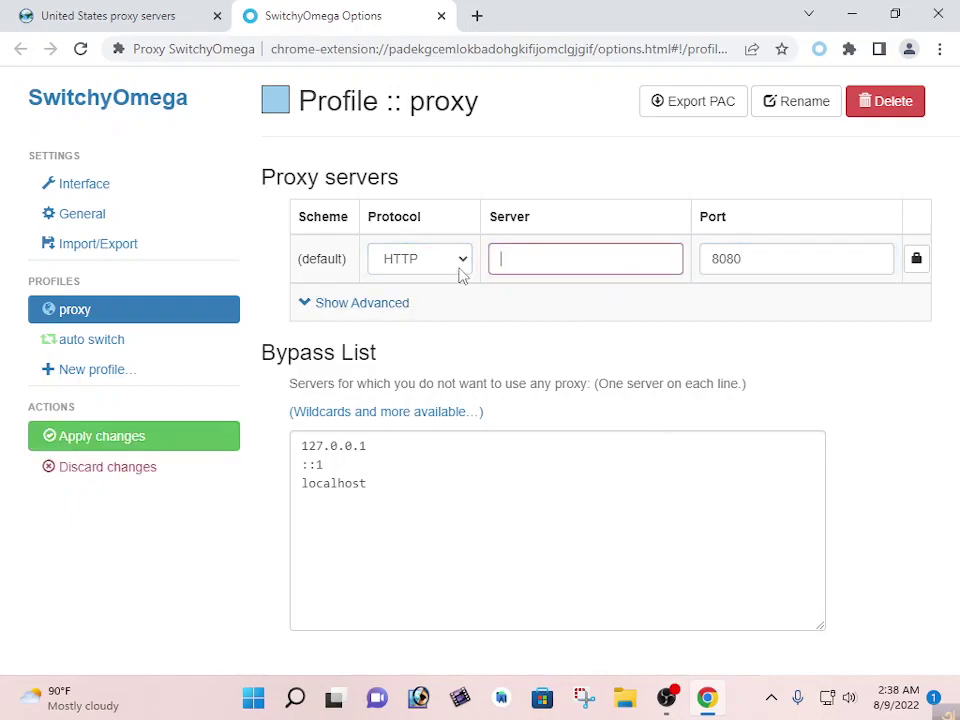
pyautogui.hotkey('ctrl', 'v')
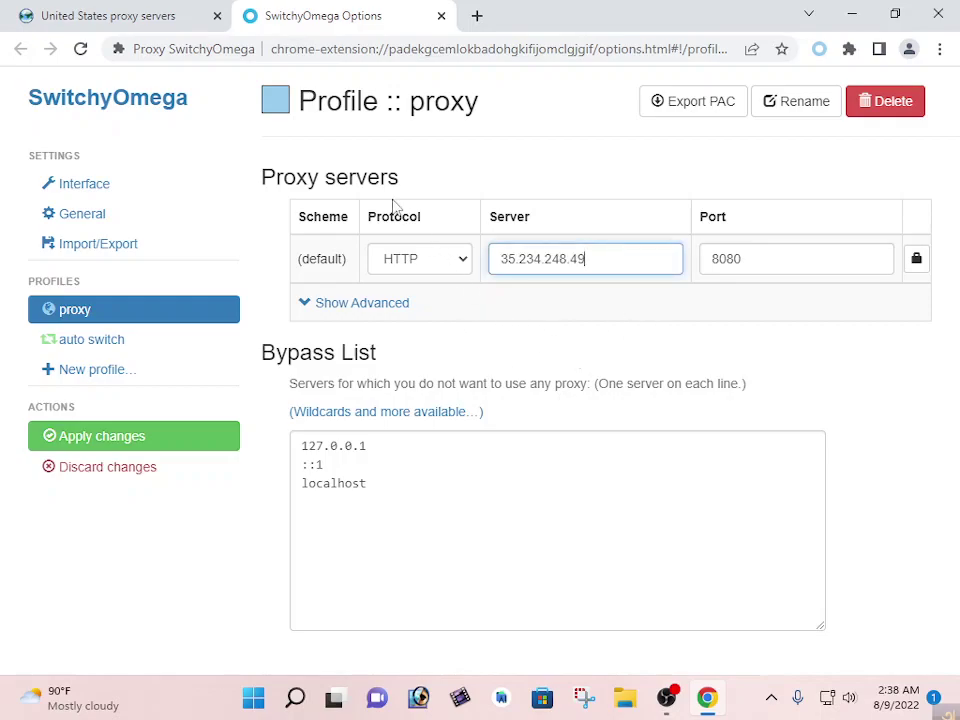
# Set the port of the "proxy" profile to 3128, taken from the first row of the US proxy list.
pyautogui.click(100, 12)
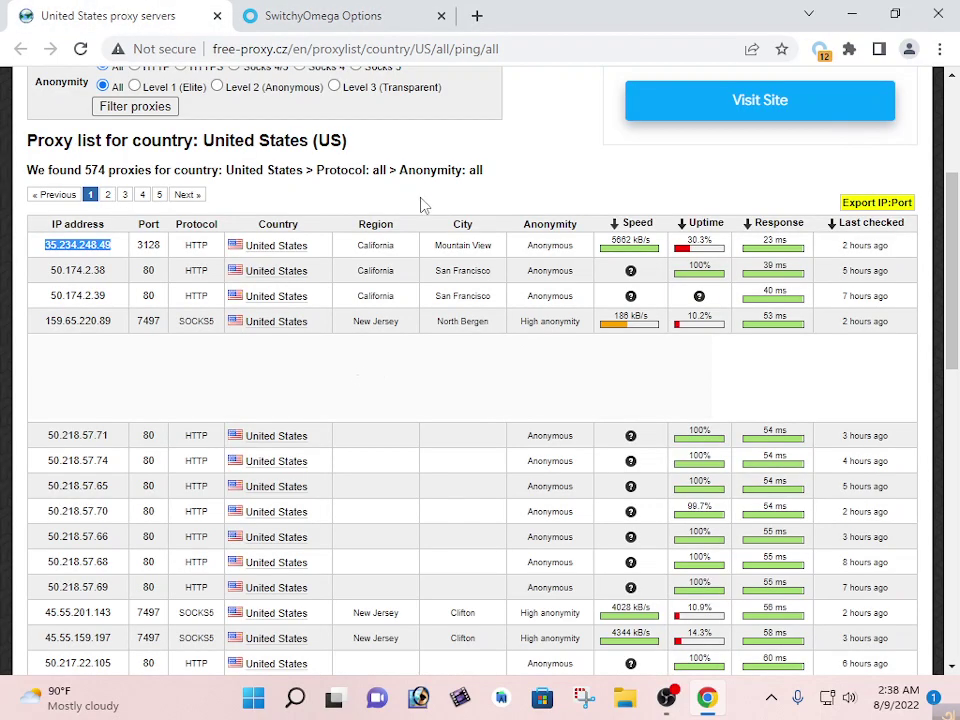
pyautogui.click(180, 222)
pyautogui.doubleClick(148, 245)
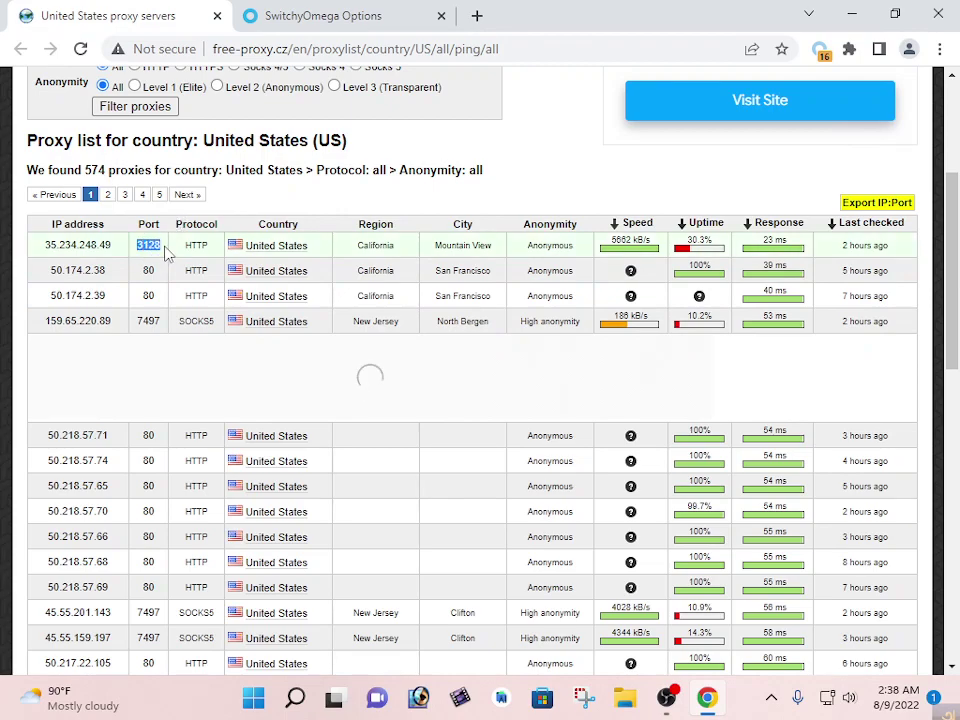
pyautogui.click(278, 18)
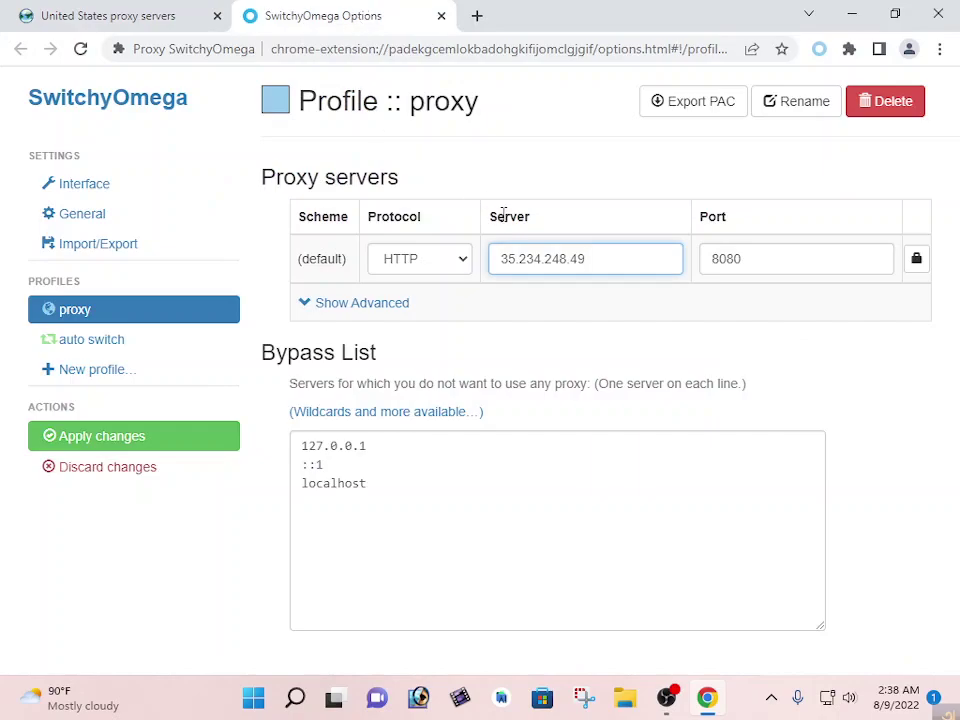
pyautogui.click(786, 256)
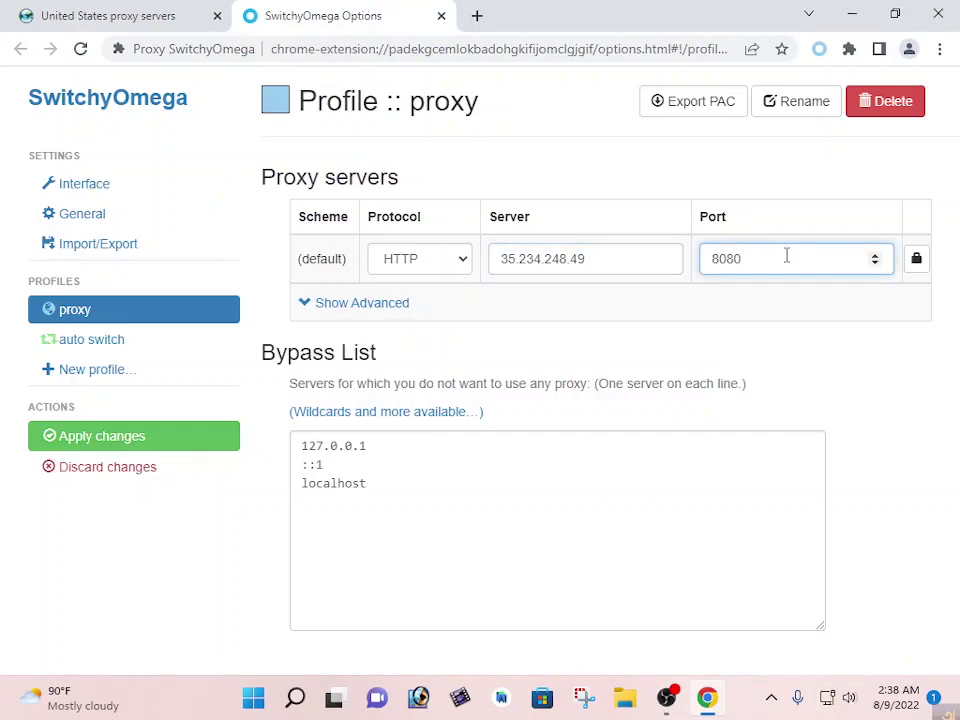
pyautogui.moveTo(781, 256); pyautogui.dragTo(670, 260)
pyautogui.write('3128')
# Replace the "proxy" profile's server with 45.55.201.143, copied from the New Jersey SOCKS5 entry in the US proxy list.
pyautogui.click(72, 12)
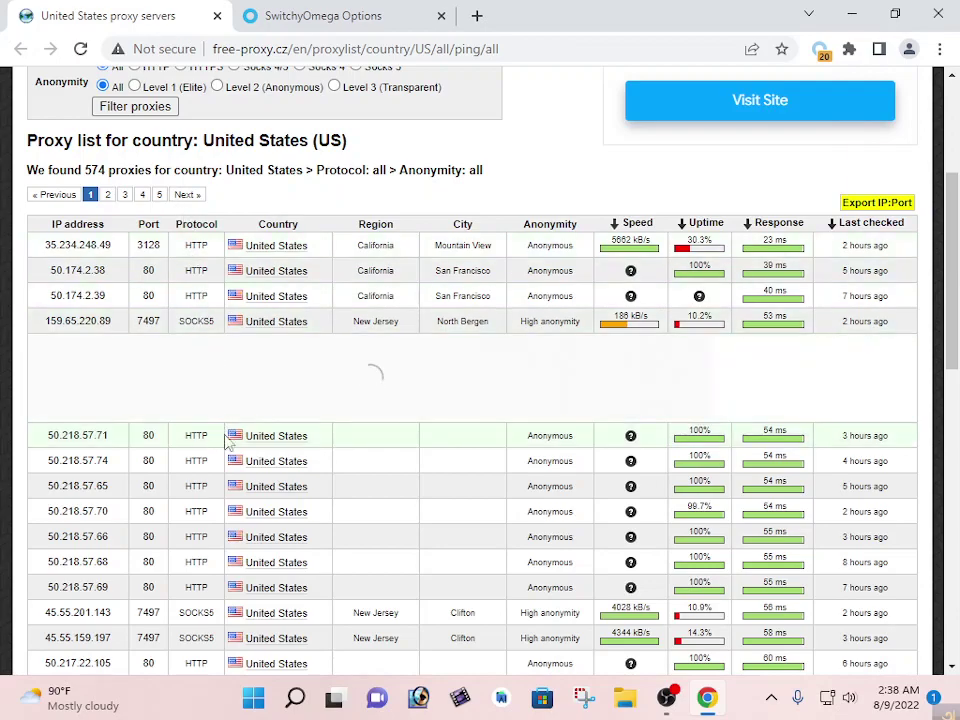
pyautogui.scroll(-2, 272, 553)
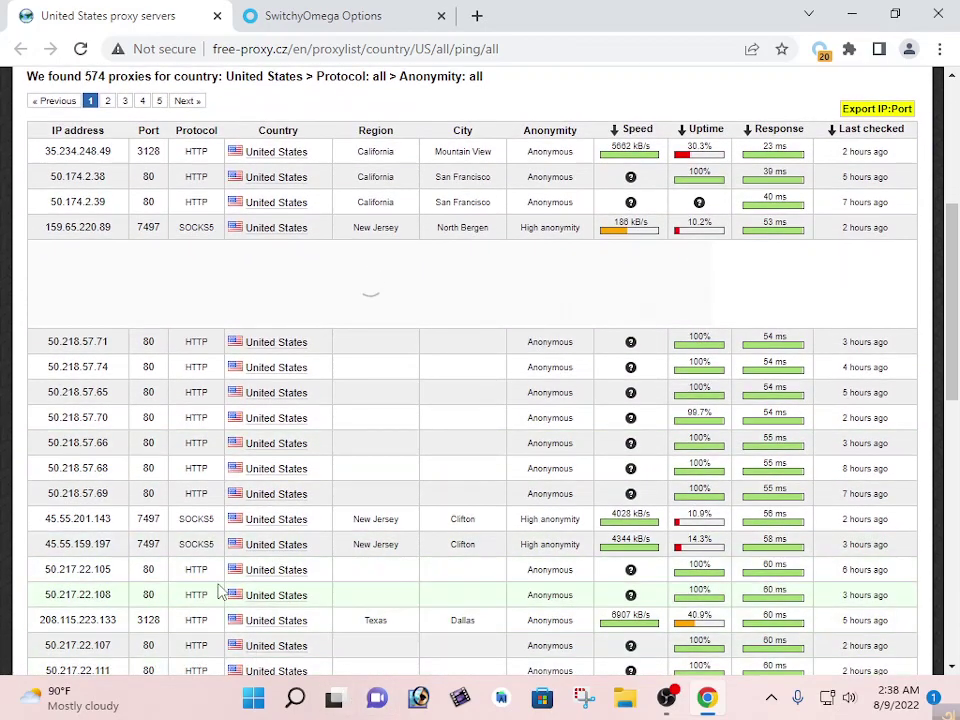
pyautogui.moveTo(45, 519); pyautogui.dragTo(118, 520)
pyautogui.hotkey('ctrl', 'c')
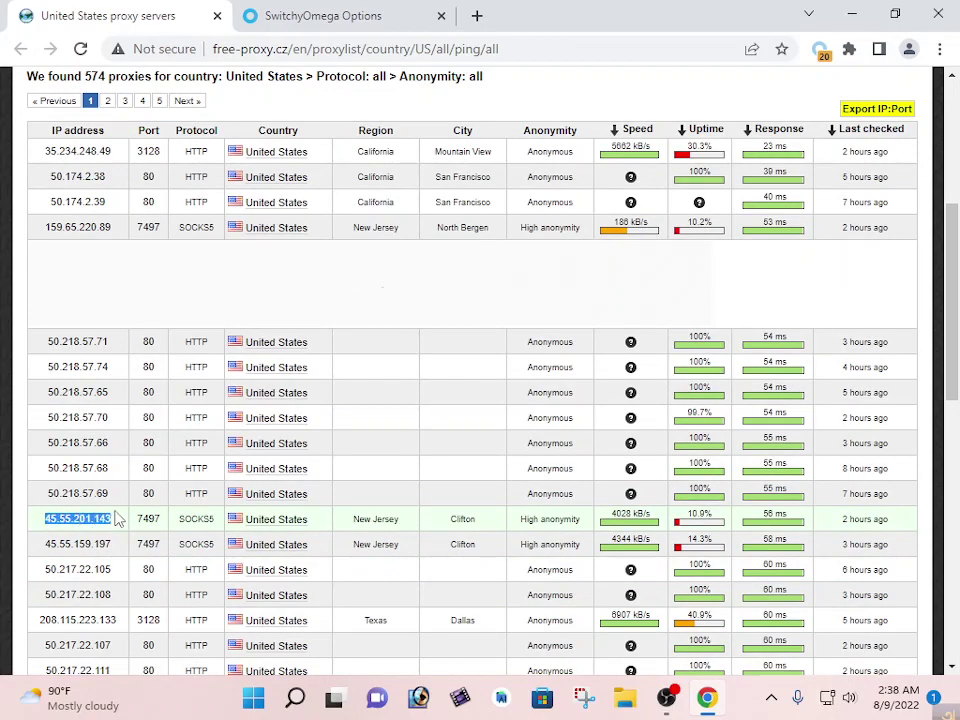
pyautogui.click(354, 12)
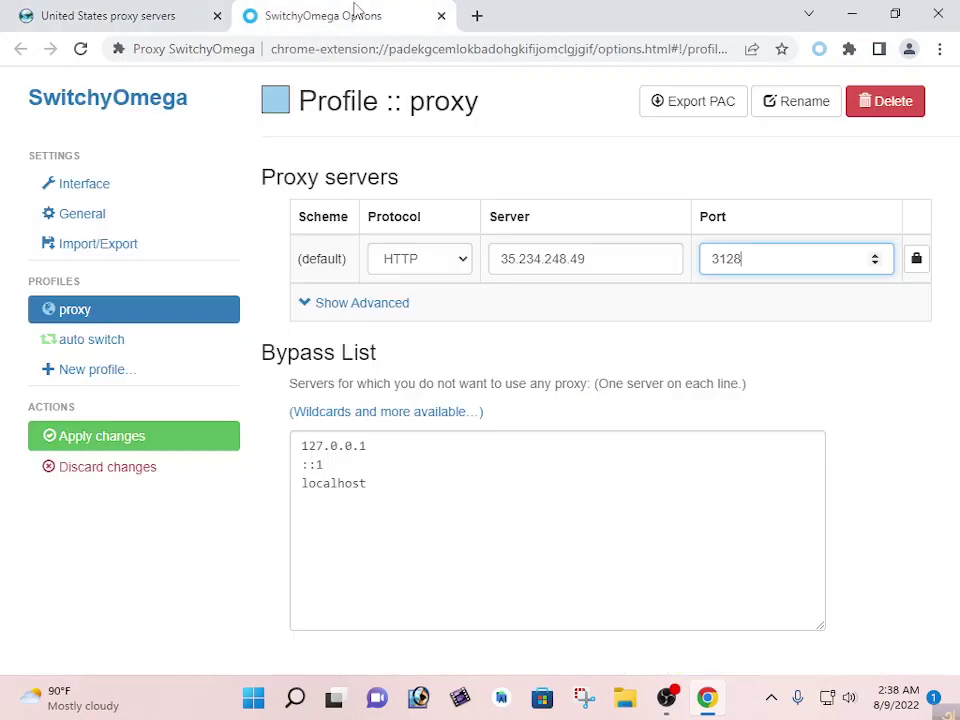
pyautogui.moveTo(589, 258); pyautogui.dragTo(388, 285)
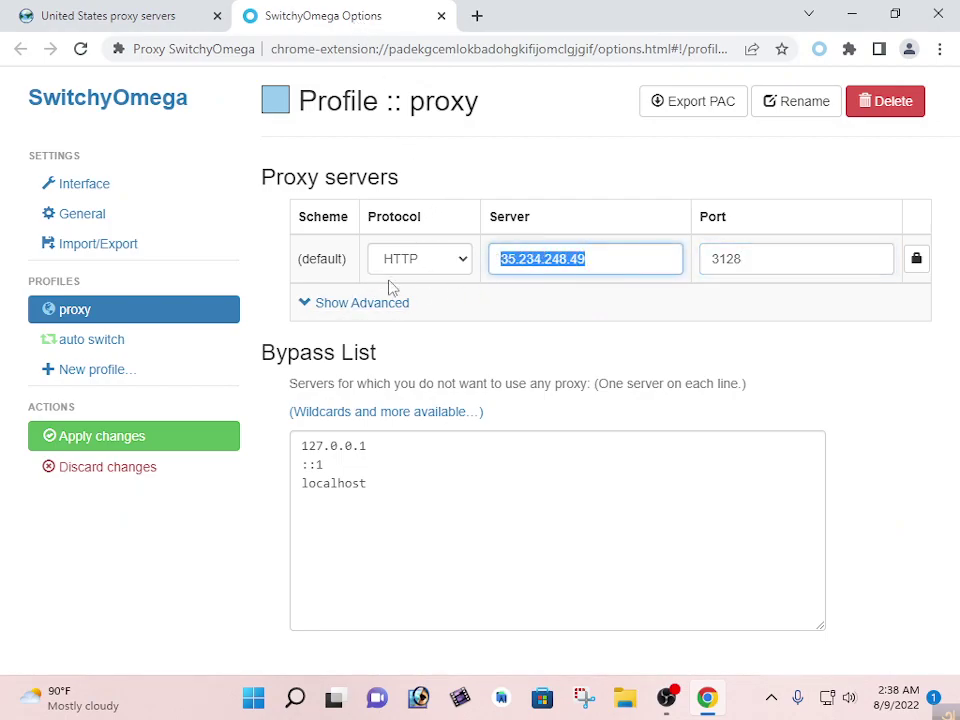
pyautogui.hotkey('ctrl', 'v')
# Copy port 7497 from the 45.55.201.143 row and set it as the "proxy" profile's port.
pyautogui.click(105, 12)
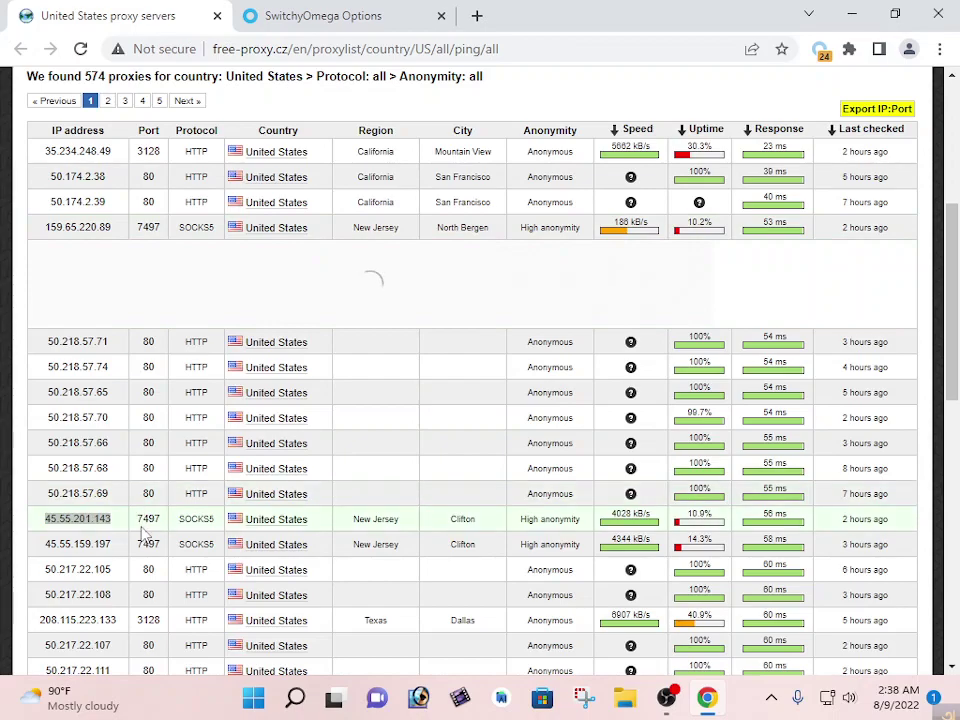
pyautogui.moveTo(137, 518); pyautogui.dragTo(163, 520)
pyautogui.hotkey('ctrl', 'c')
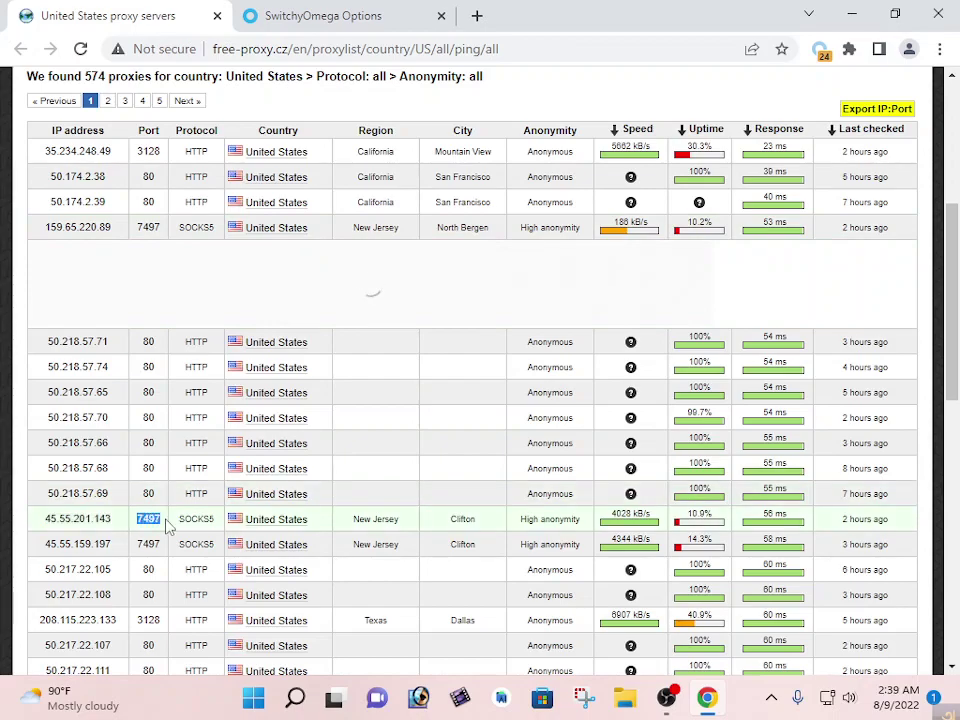
pyautogui.click(370, 12)
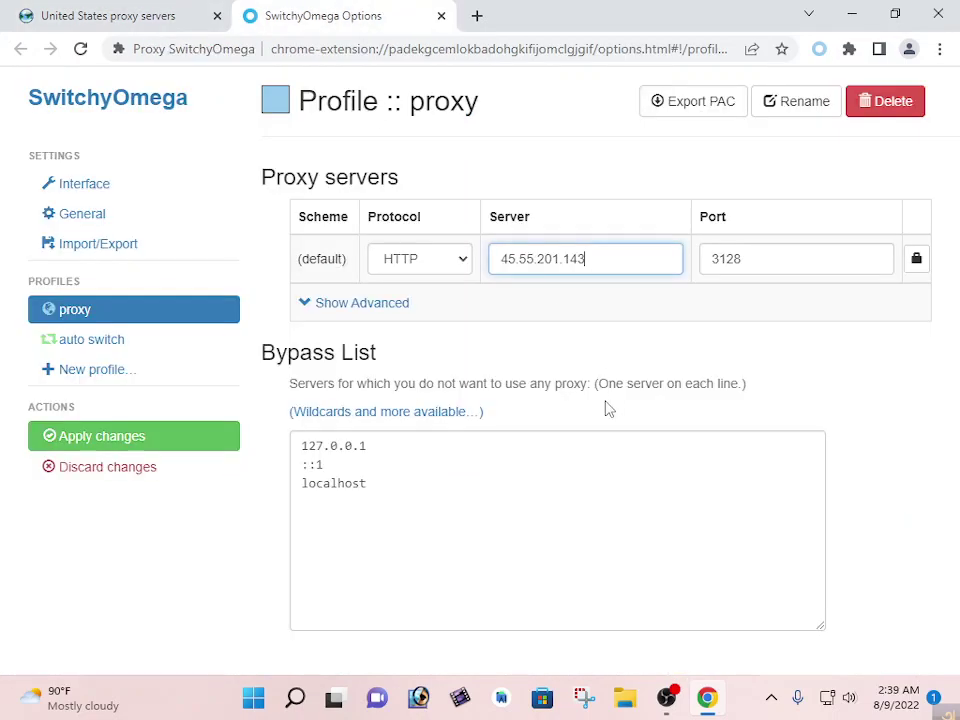
pyautogui.doubleClick(743, 259)
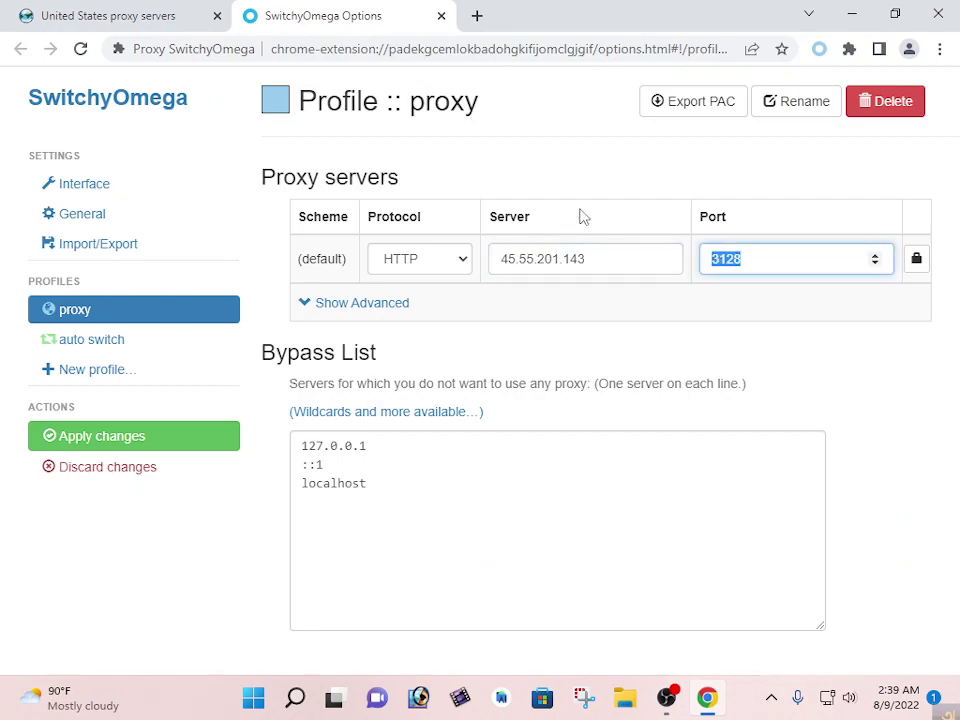
pyautogui.hotkey('ctrl', 'v')
# Set the "proxy" profile's protocol to SOCKS5, as listed for 45.55.201.143, and apply the changes.
pyautogui.click(113, 10)
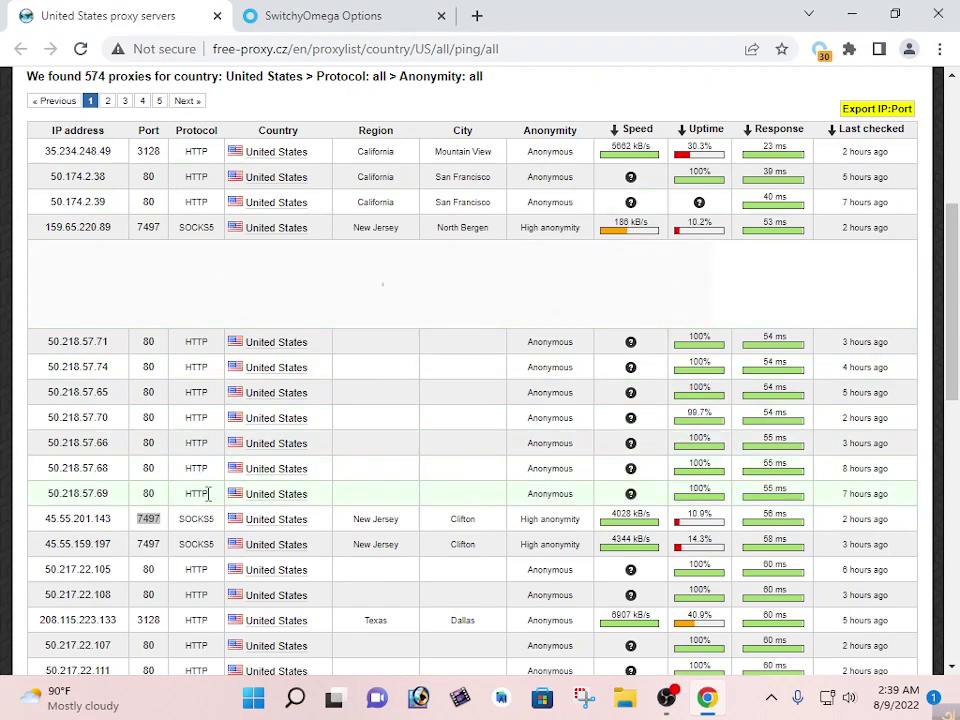
pyautogui.moveTo(178, 519); pyautogui.dragTo(210, 520)
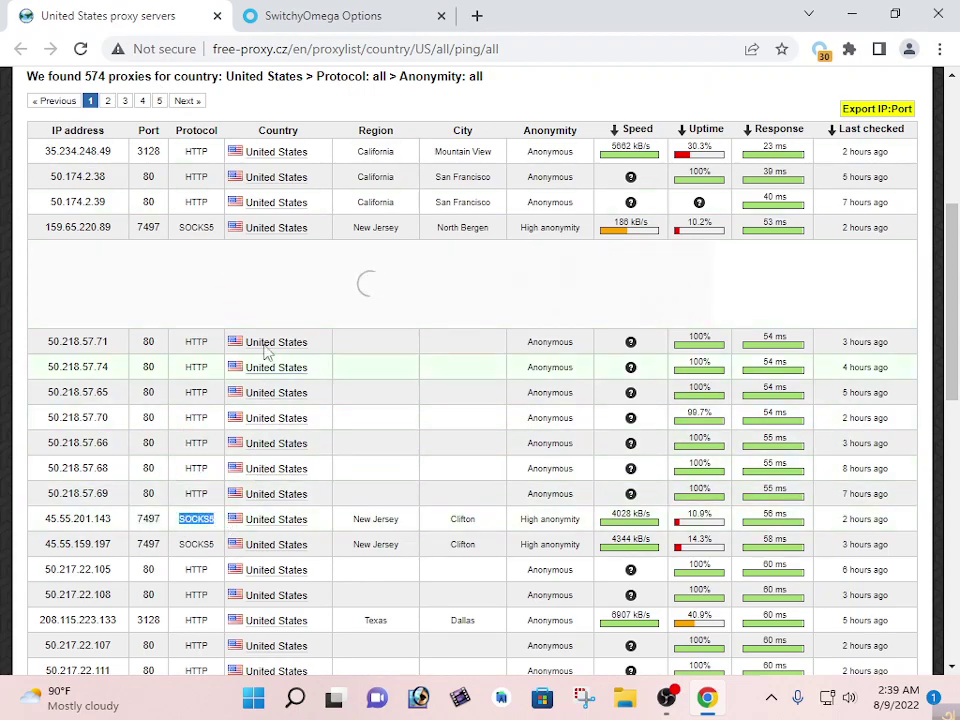
pyautogui.click(318, 20)
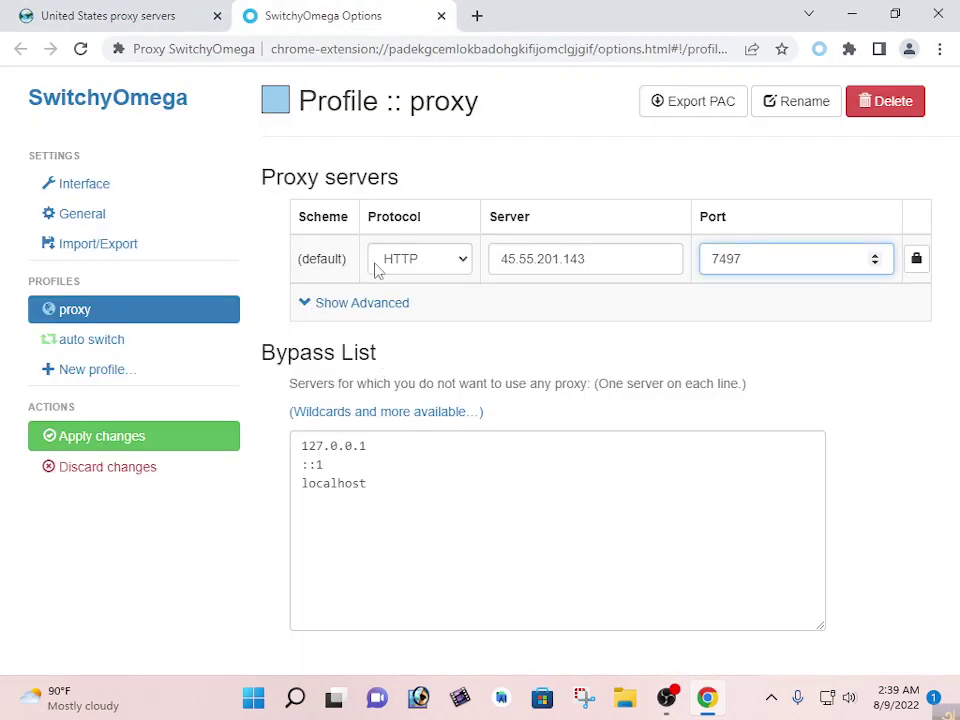
pyautogui.click(458, 259)
pyautogui.click(446, 350)
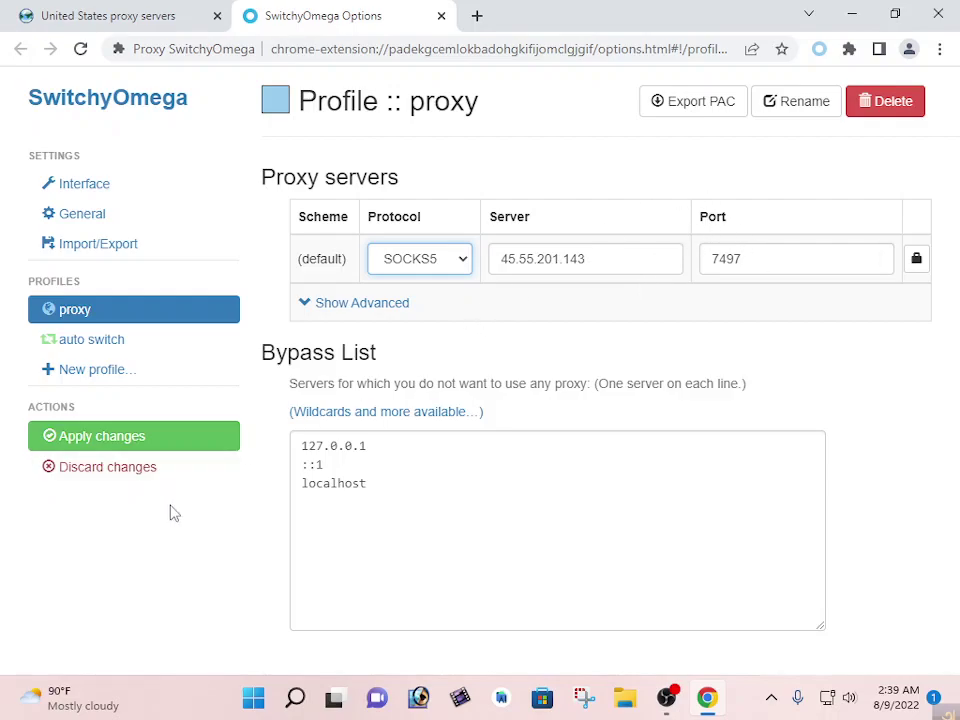
pyautogui.click(161, 444)
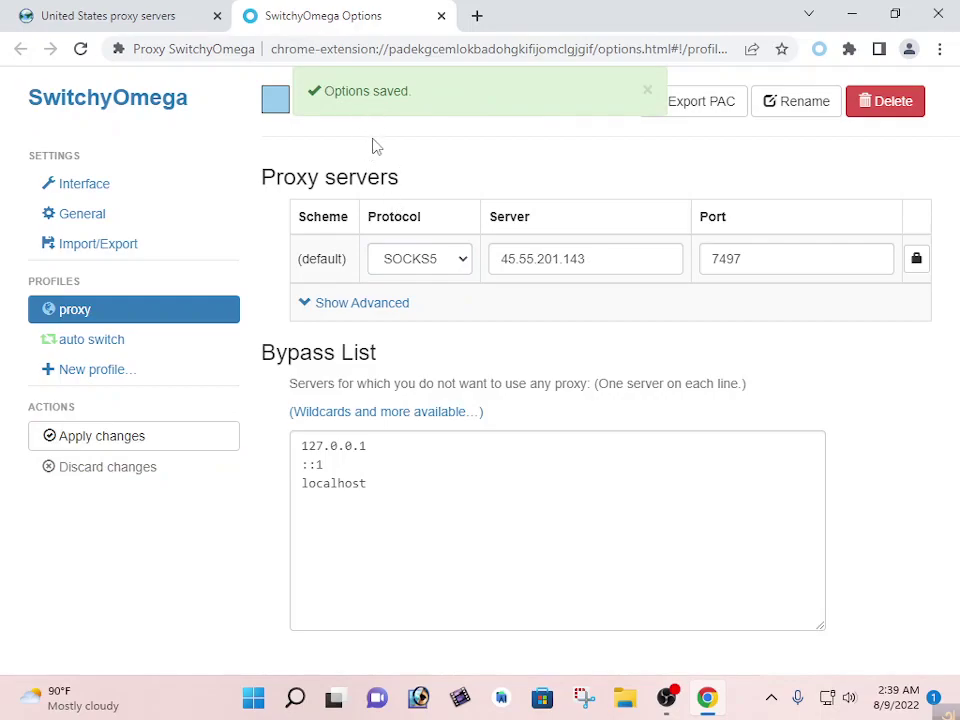
# Test the connection by searching Google for "hjfdf" in a new tab, and close that tab.
pyautogui.click(477, 15)
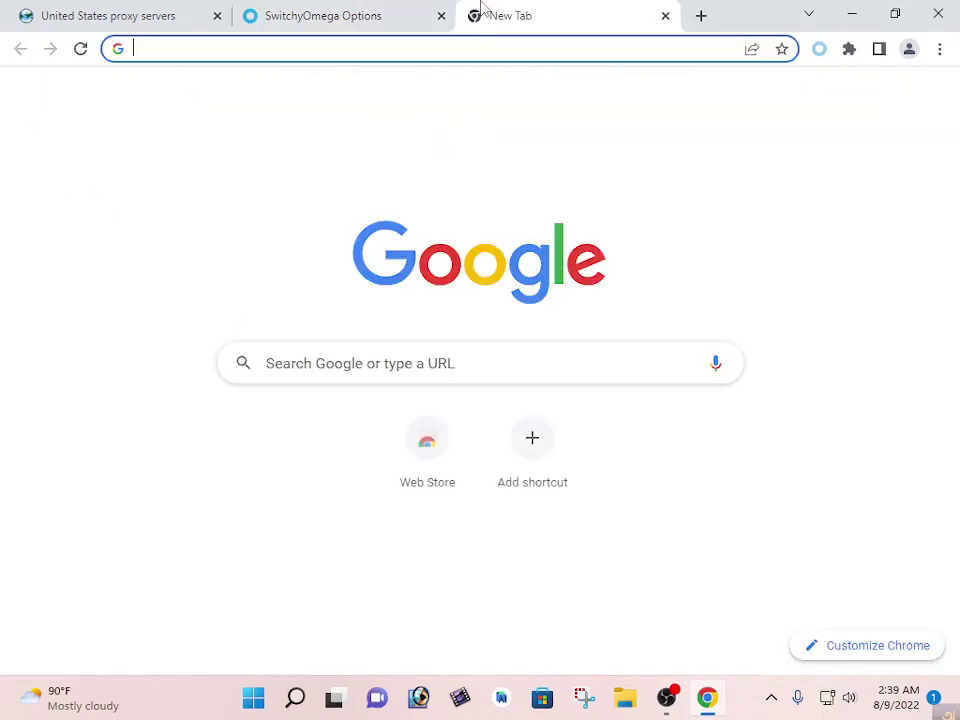
pyautogui.click(503, 354)
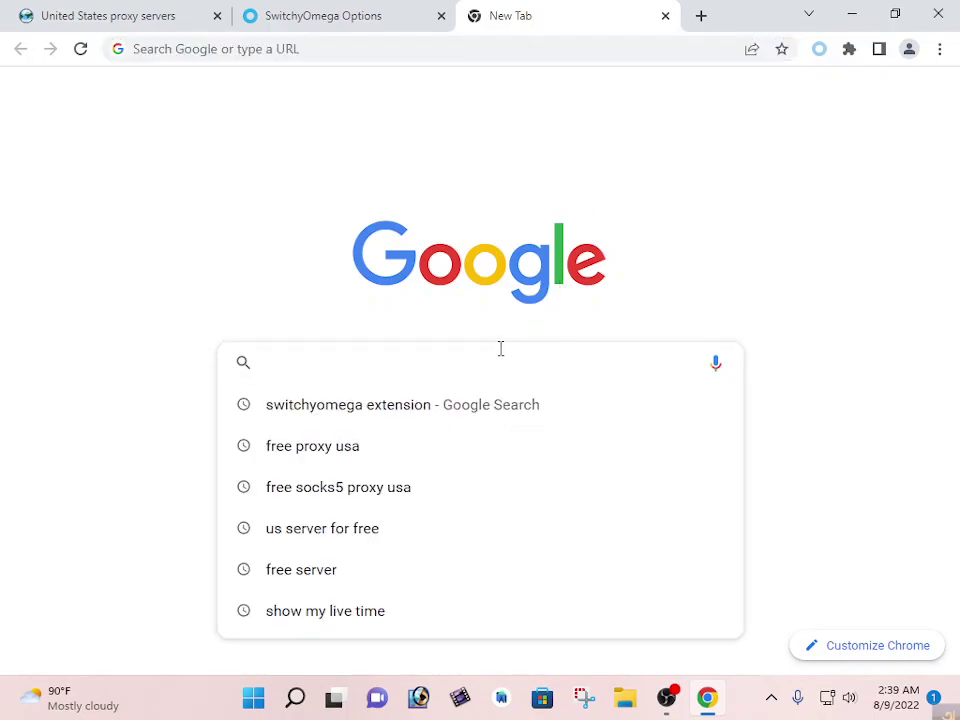
pyautogui.write('hjfdf')
pyautogui.press('Return')
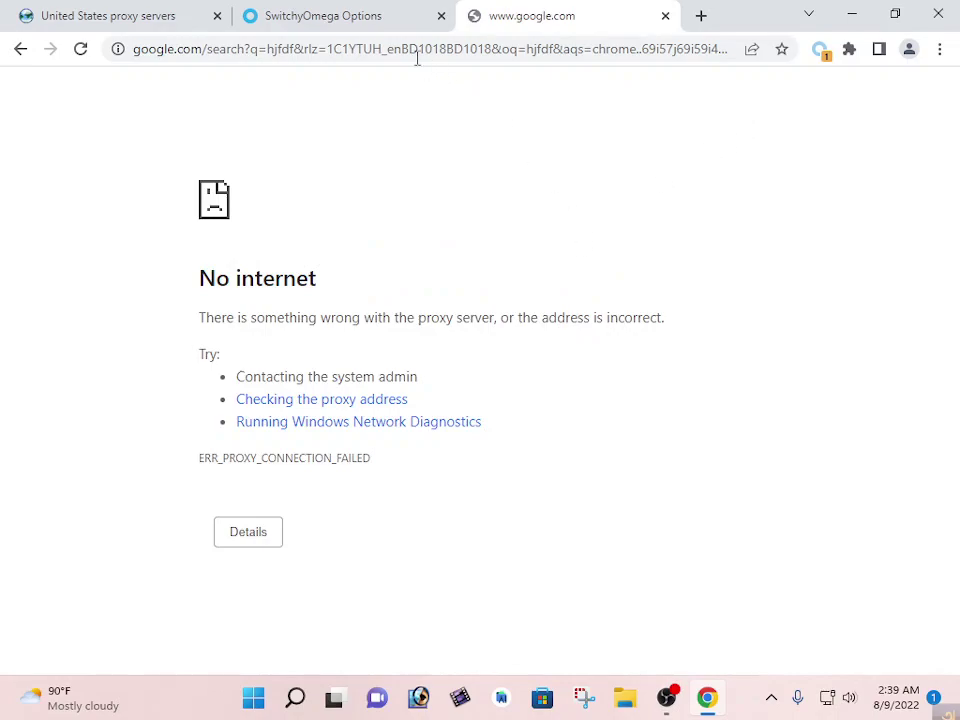
pyautogui.click(665, 16)
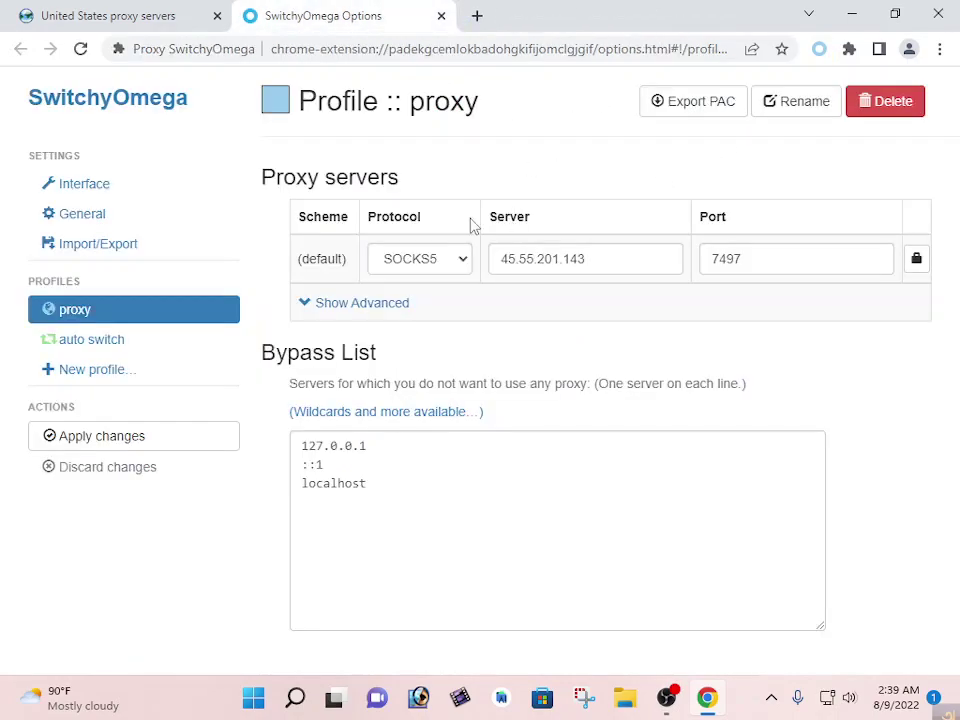
# Replace the "proxy" profile's server with 35.234.248.49, copied from the first row of the US proxy list.
pyautogui.click(180, 8)
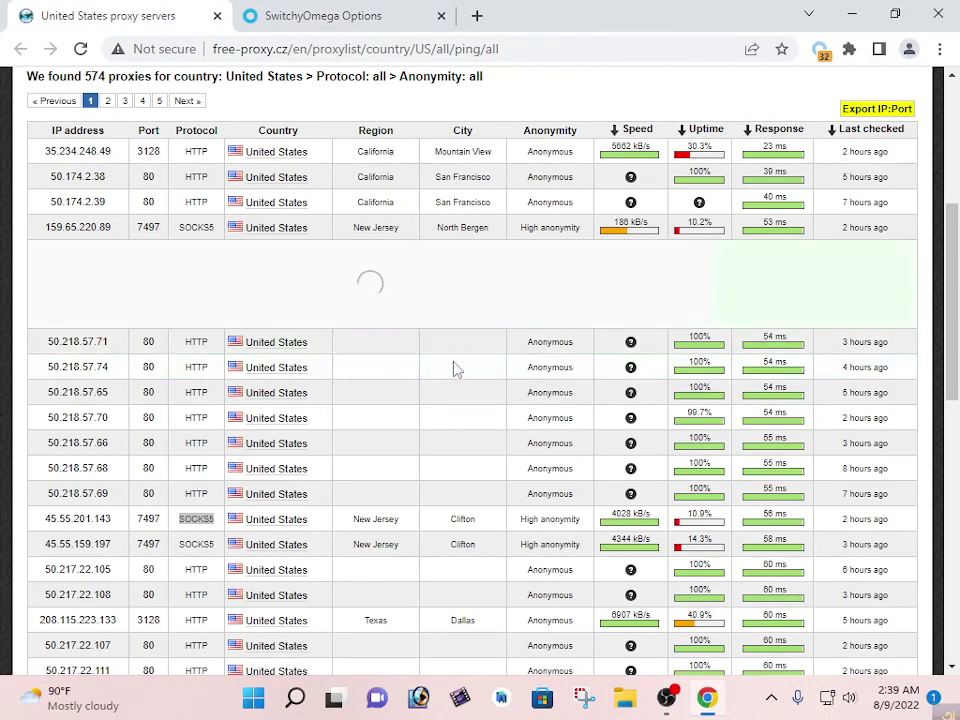
pyautogui.scroll(1, 424, 317)
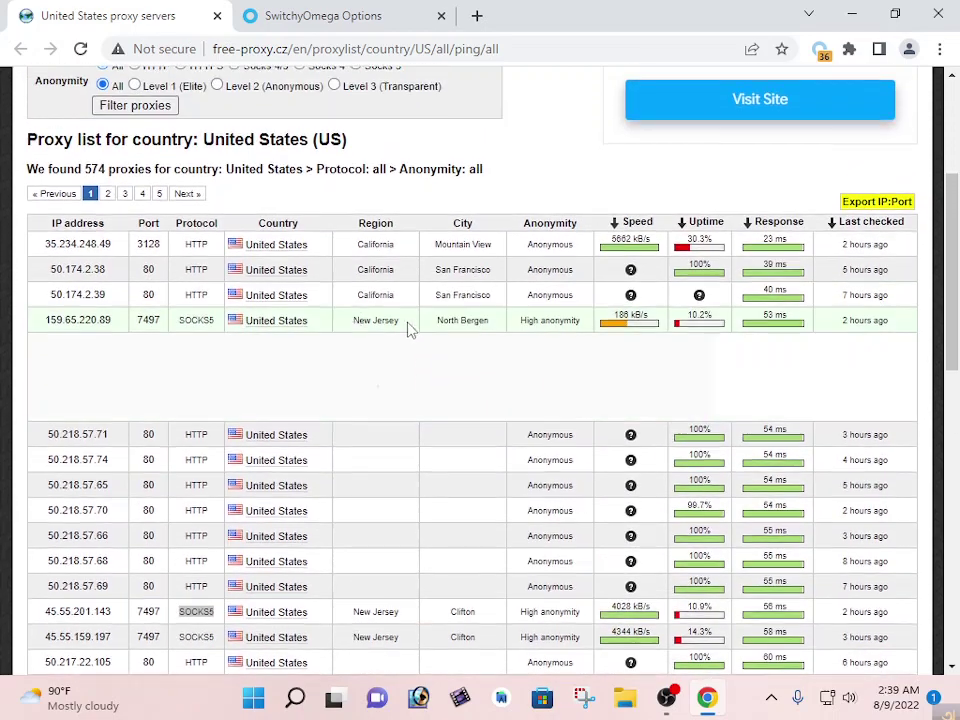
pyautogui.moveTo(115, 253); pyautogui.dragTo(6, 192)
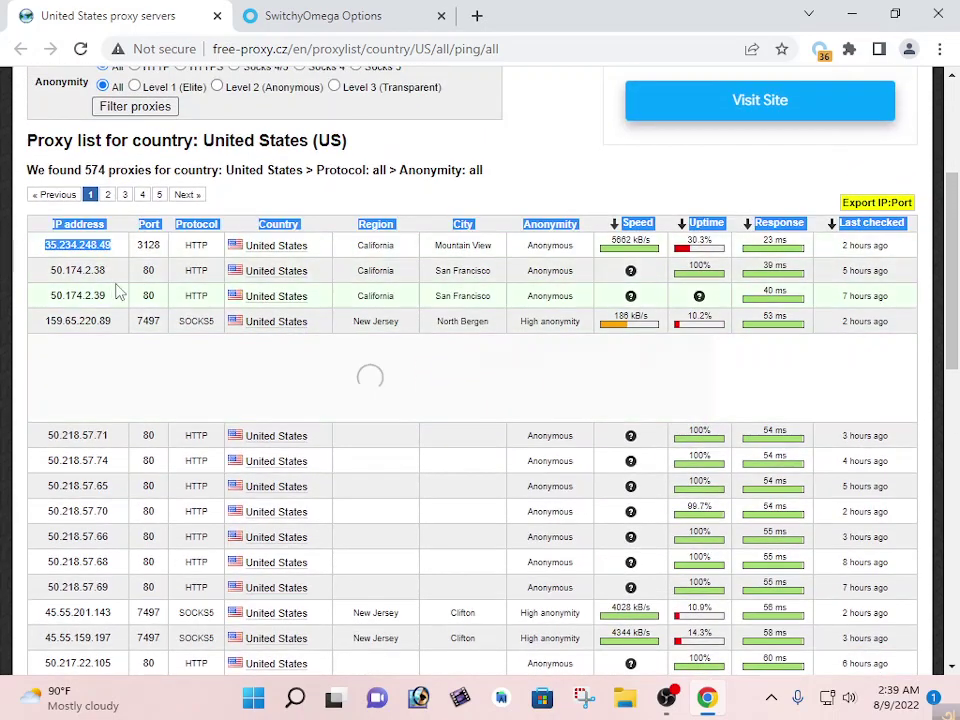
pyautogui.moveTo(112, 247); pyautogui.dragTo(46, 255)
pyautogui.hotkey('ctrl', 'c')
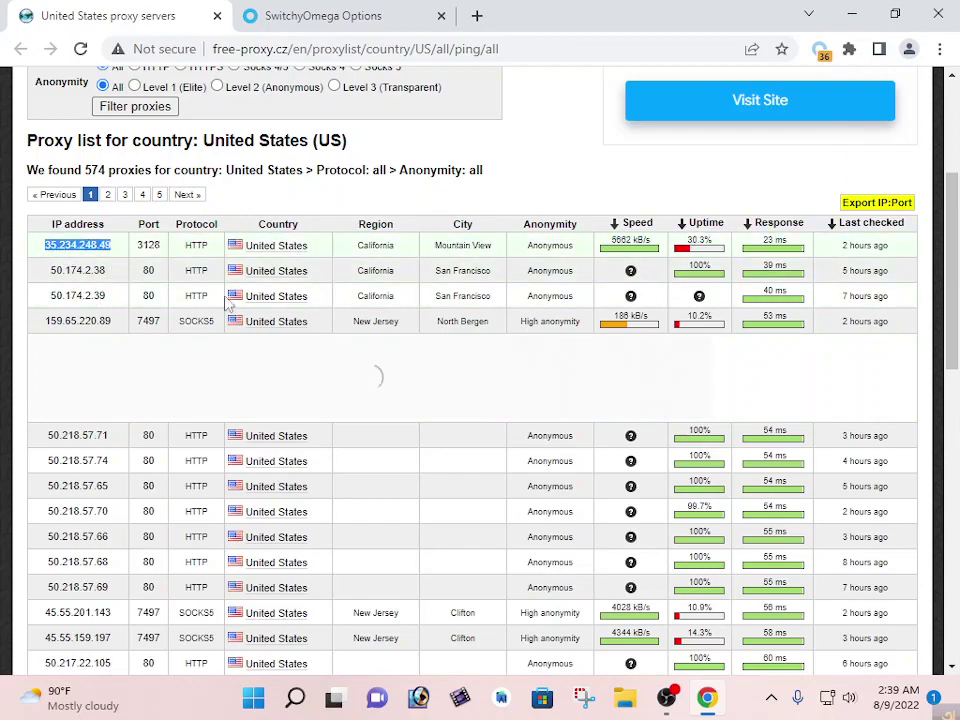
pyautogui.click(366, 12)
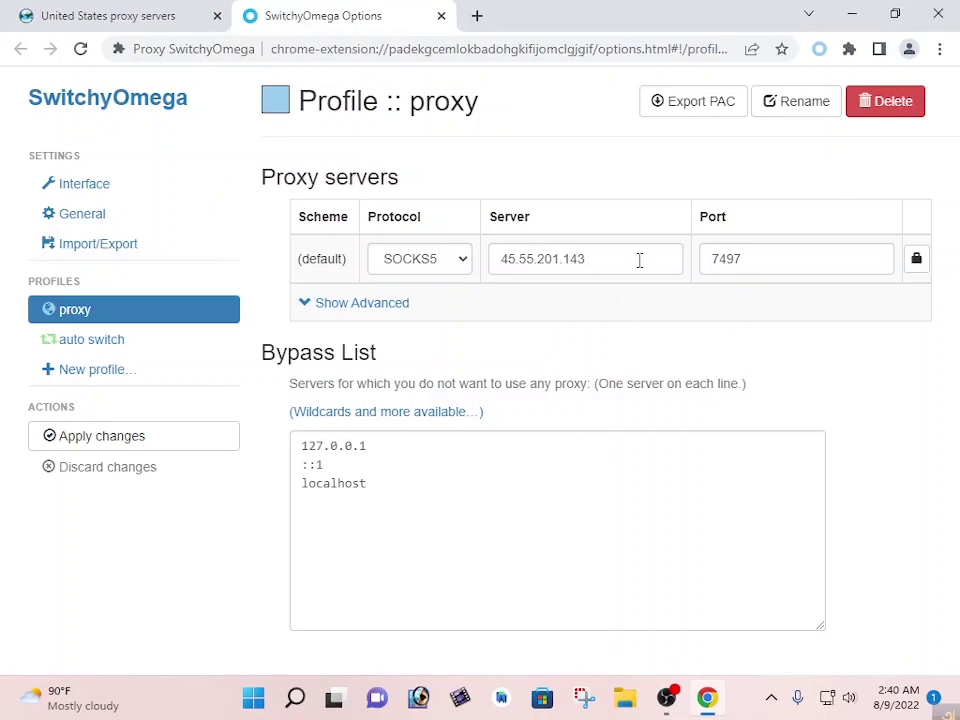
pyautogui.moveTo(627, 262); pyautogui.dragTo(445, 290)
pyautogui.hotkey('ctrl', 'v')
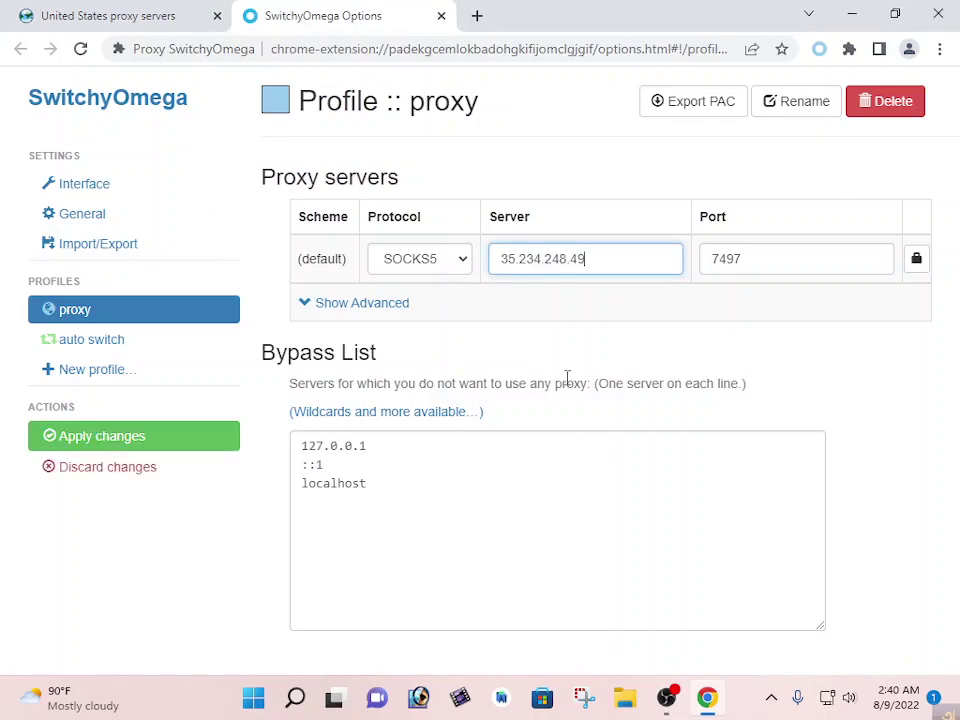
# Copy port 3128 from the 35.234.248.49 row and paste it as the "proxy" profile's port.
pyautogui.click(118, 14)
pyautogui.click(199, 242)
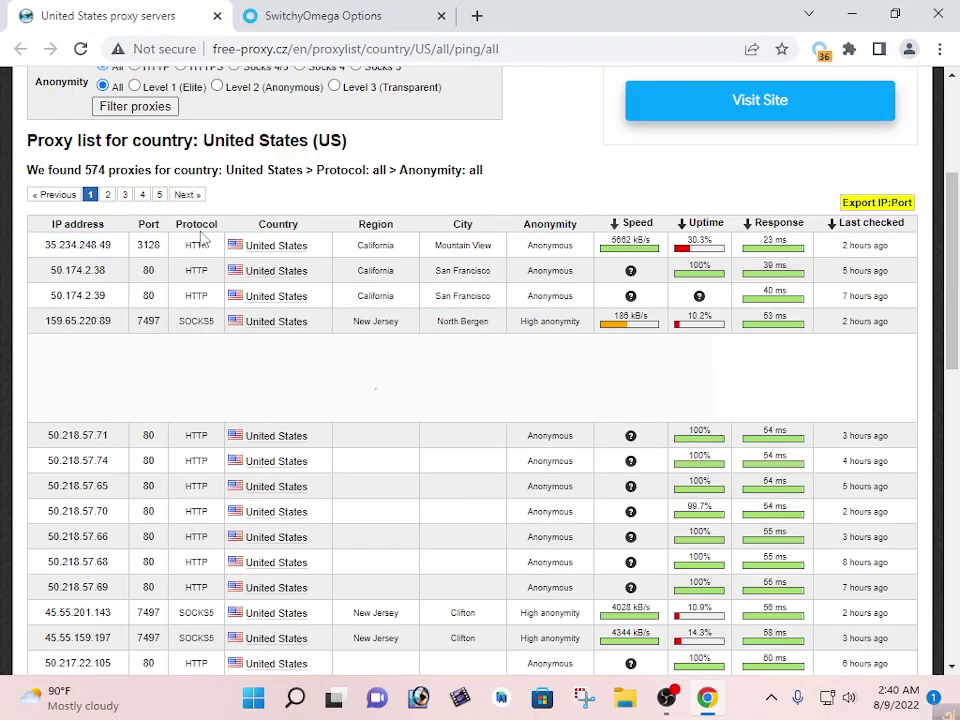
pyautogui.moveTo(148, 238); pyautogui.dragTo(172, 245)
pyautogui.hotkey('ctrl', 'c')
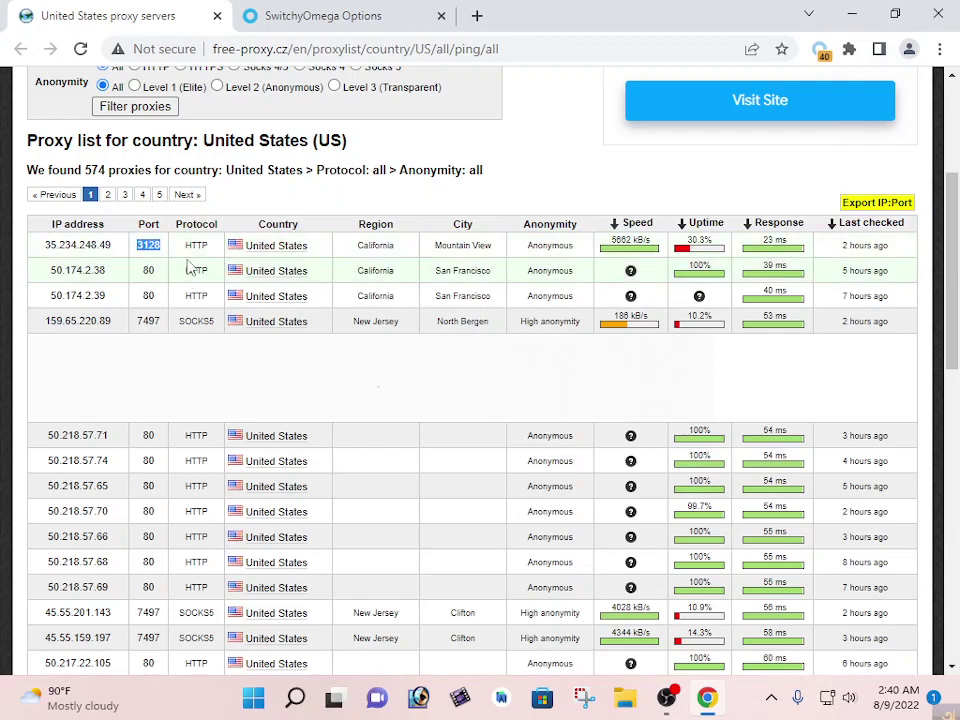
pyautogui.click(300, 14)
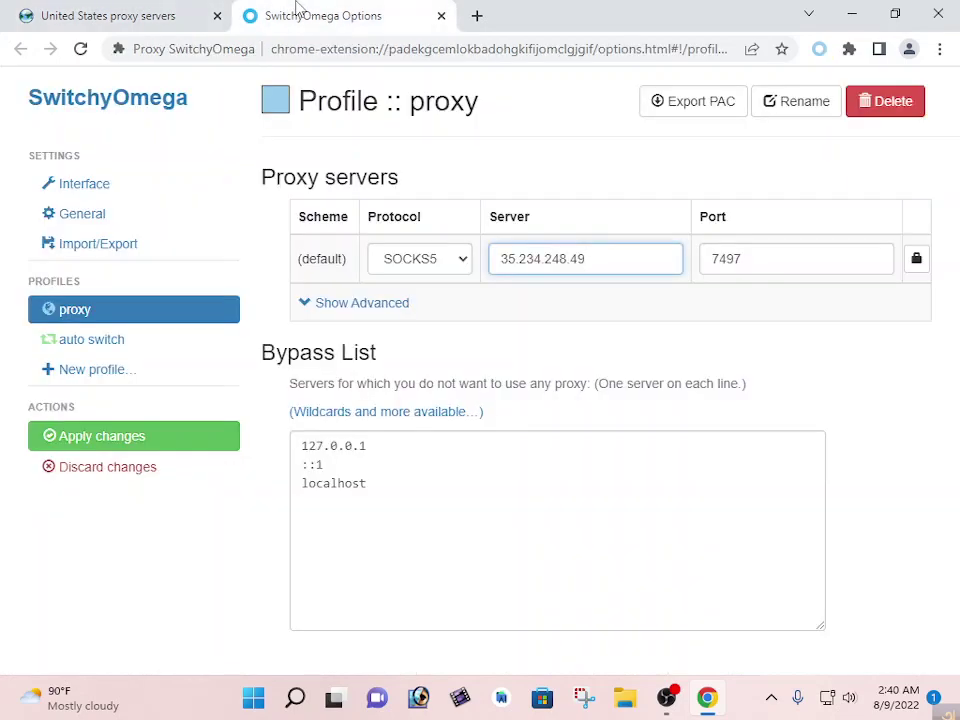
pyautogui.moveTo(763, 261); pyautogui.dragTo(712, 260)
pyautogui.hotkey('ctrl', 'v')
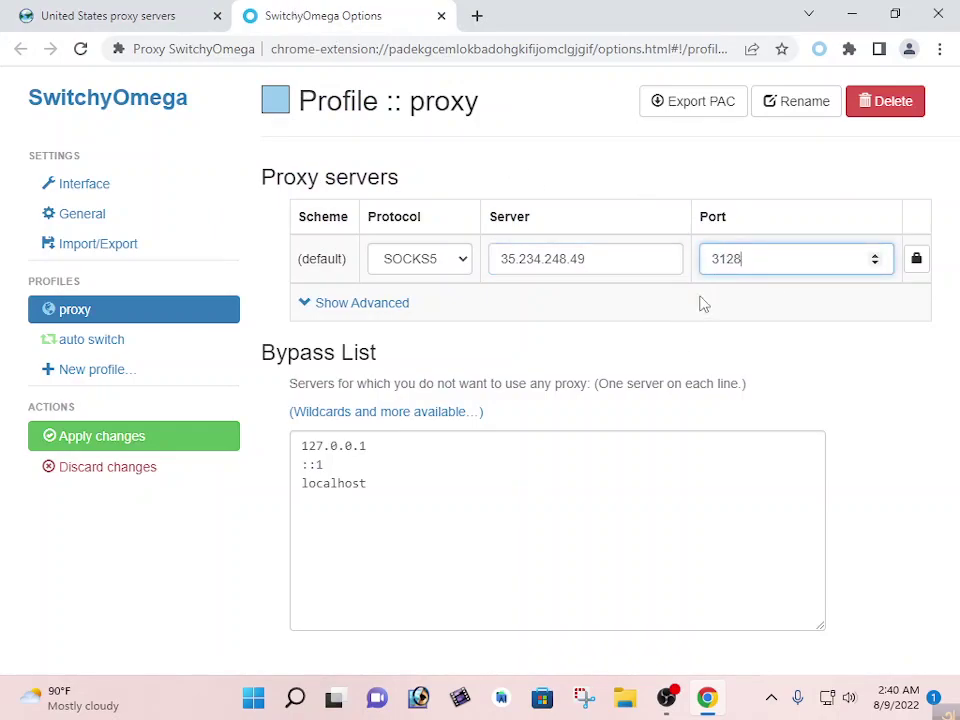
# Check the protocol listed for 35.234.248.49 and set the "proxy" profile's protocol to HTTP.
pyautogui.click(90, 8)
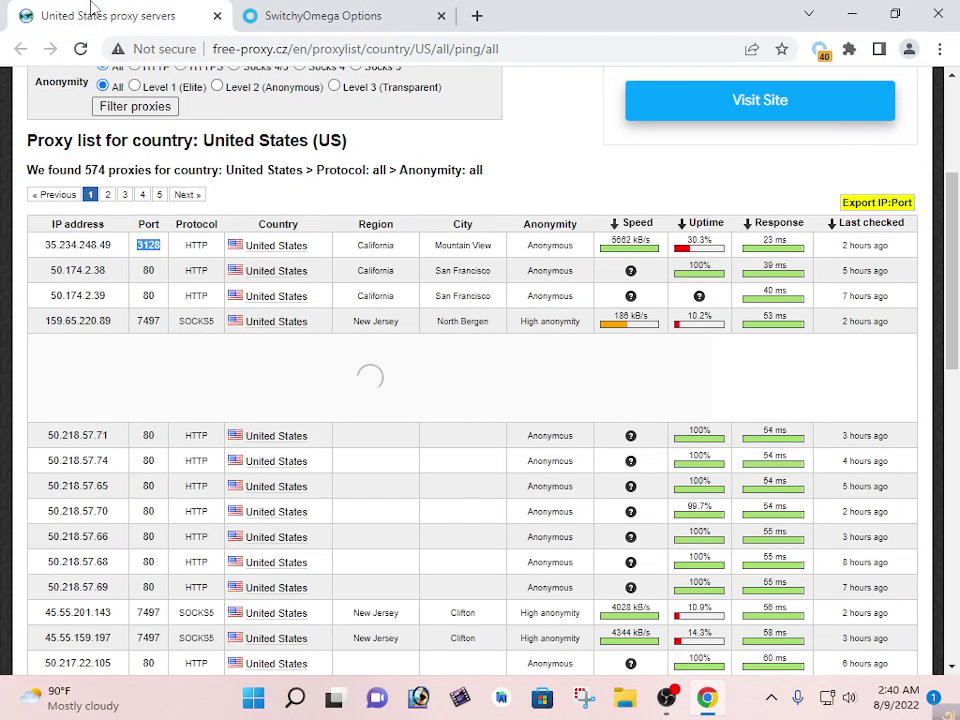
pyautogui.click(345, 14)
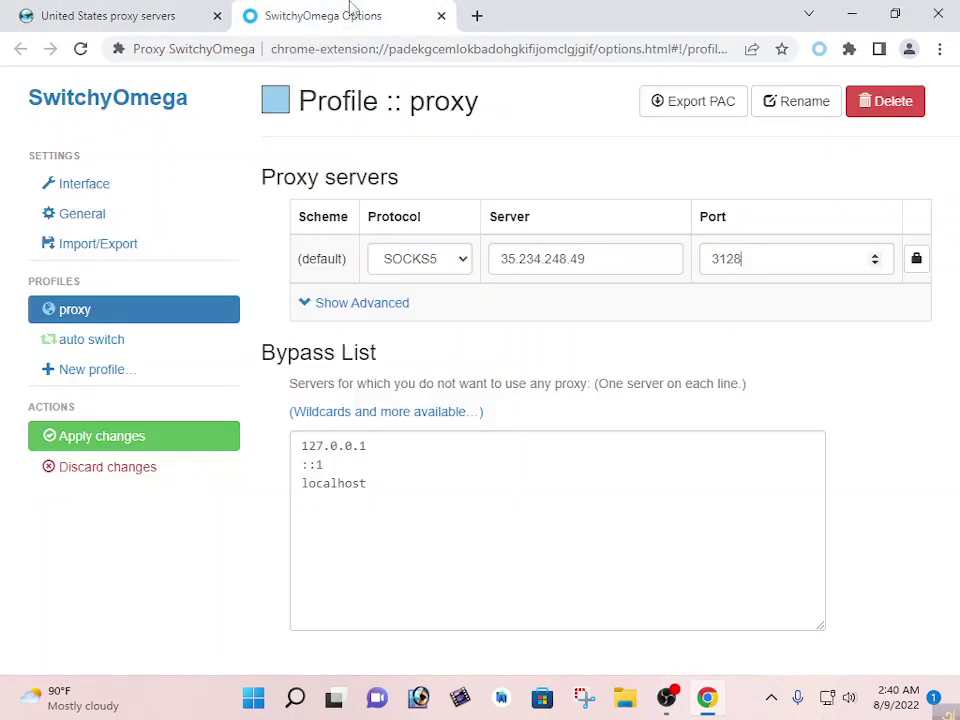
pyautogui.click(465, 266)
pyautogui.press('Up')
pyautogui.press('Up')
pyautogui.press('Up')
pyautogui.press('Return')
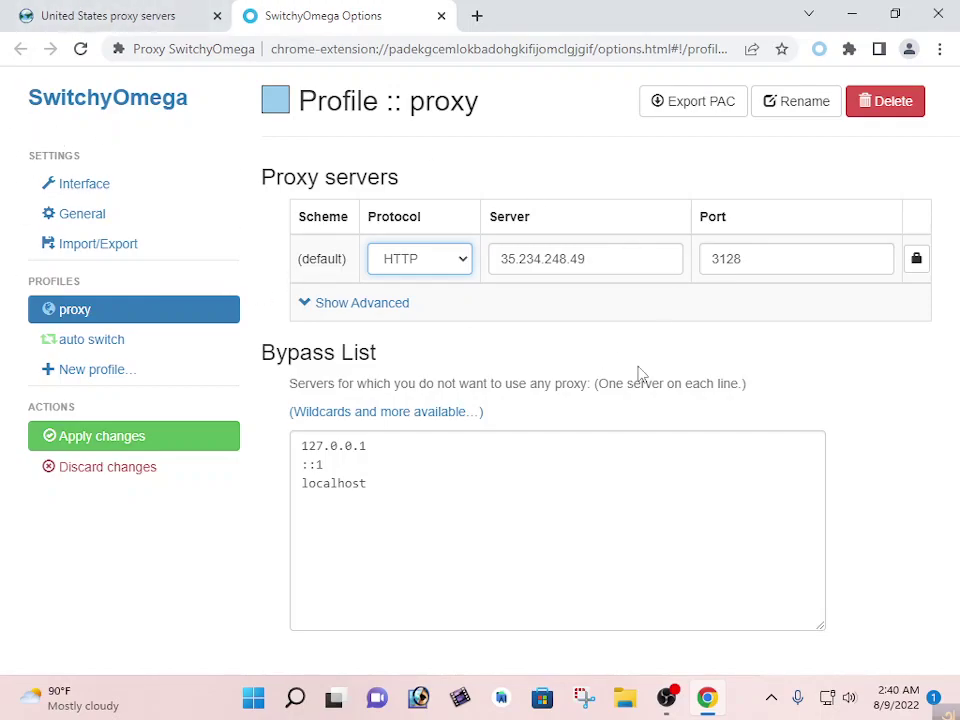
# Apply the "proxy" profile changes and search Google for "show my live time" in the new tab.
pyautogui.click(134, 438)
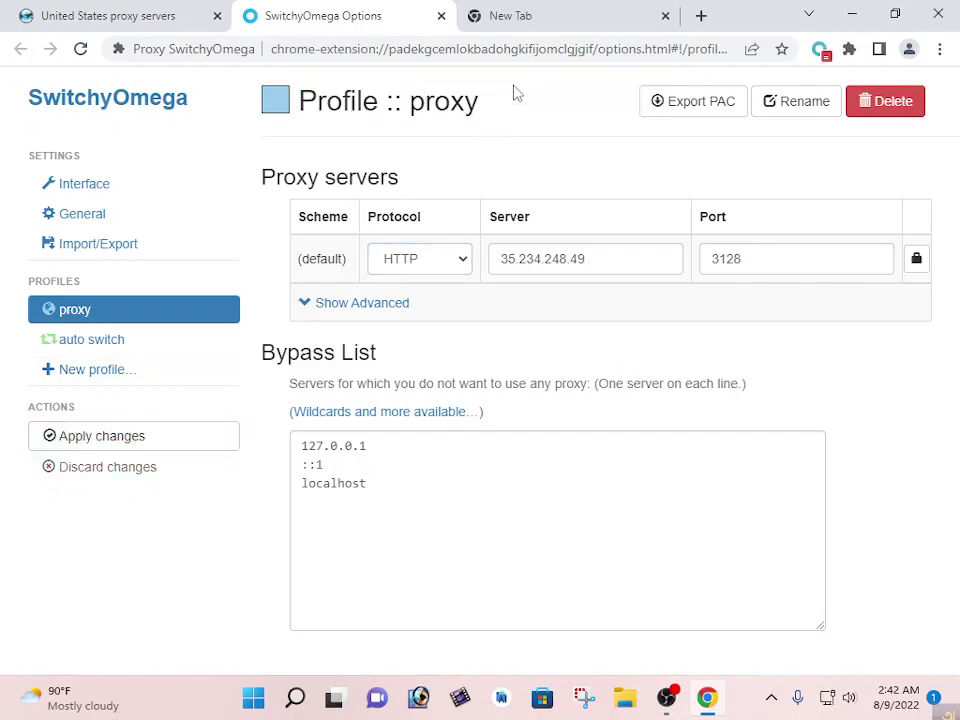
pyautogui.click(530, 16)
pyautogui.click(510, 369)
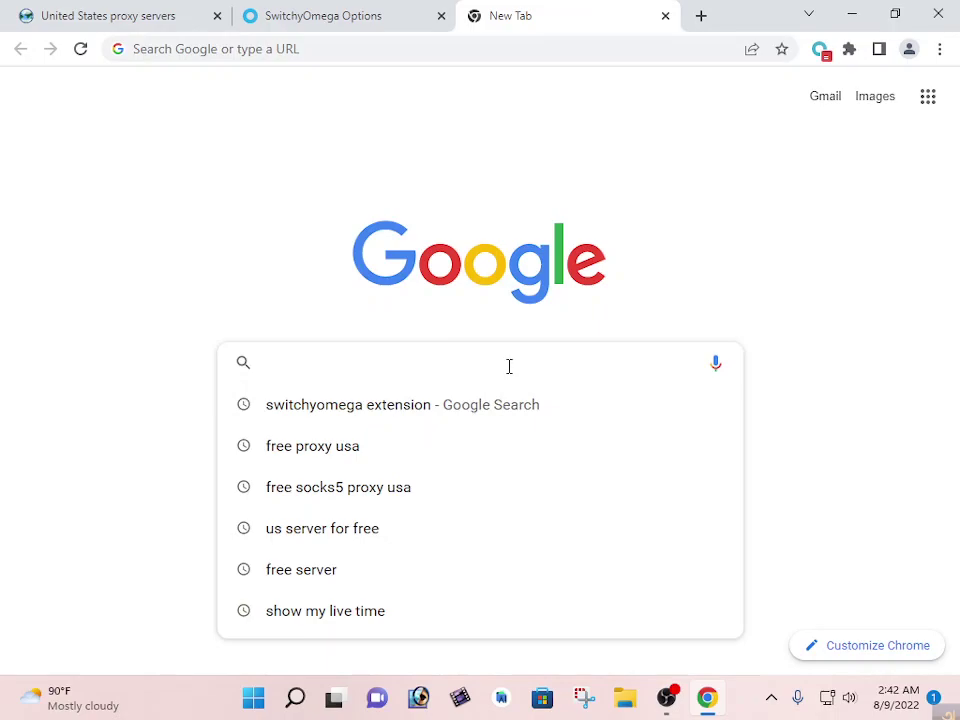
pyautogui.write('show')
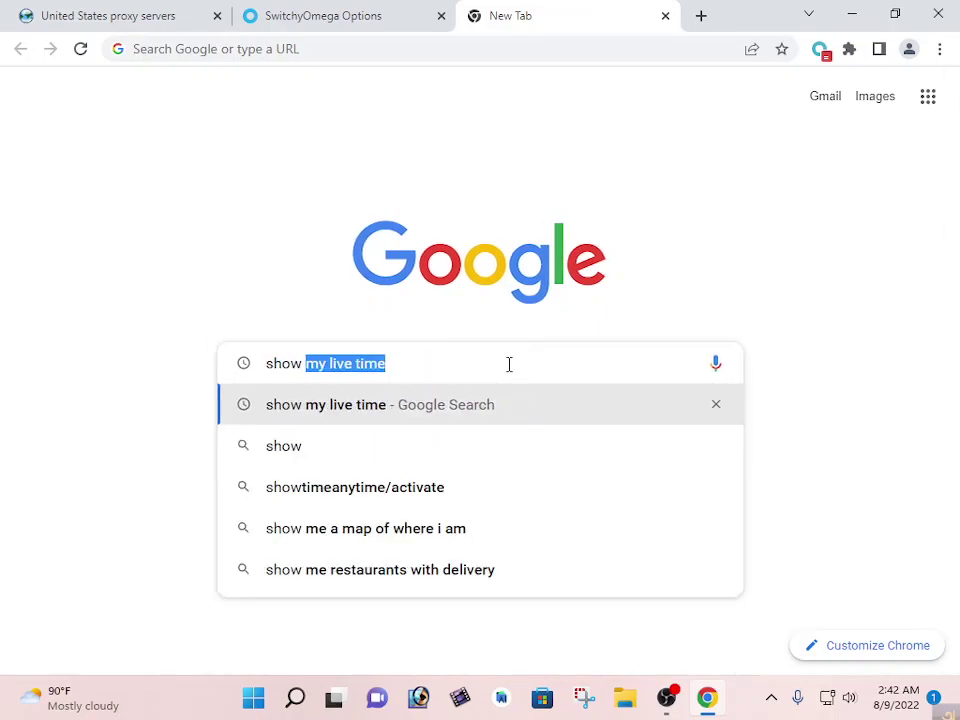
pyautogui.press('Return')
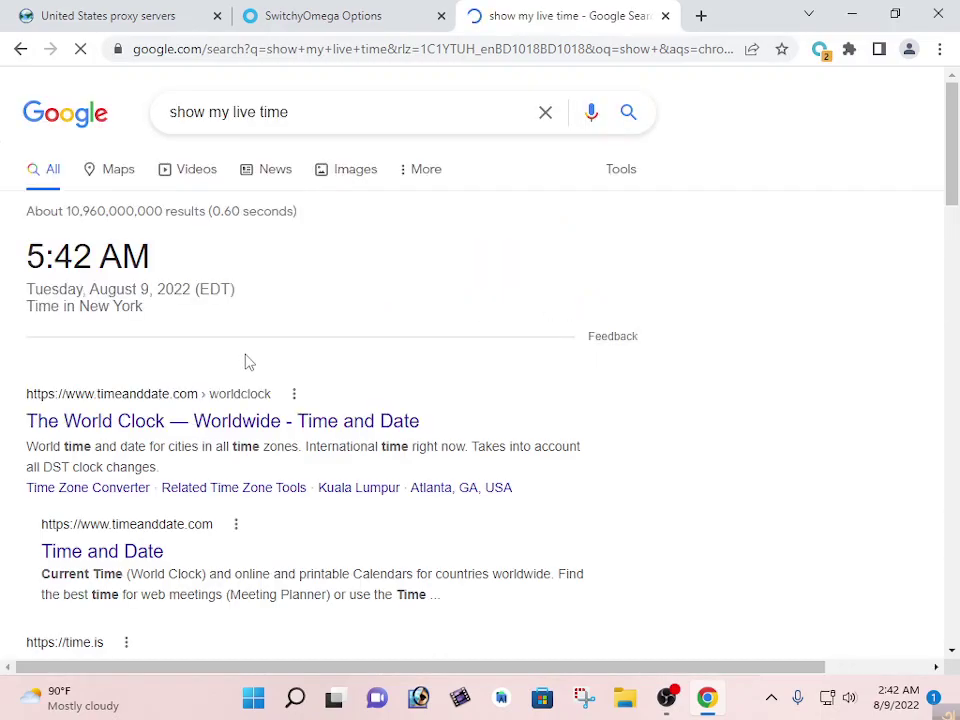
# Check the local time and city shown in the Google result against the computer's clock.
pyautogui.moveTo(155, 265); pyautogui.dragTo(10, 205)
pyautogui.moveTo(154, 268); pyautogui.dragTo(3, 275)
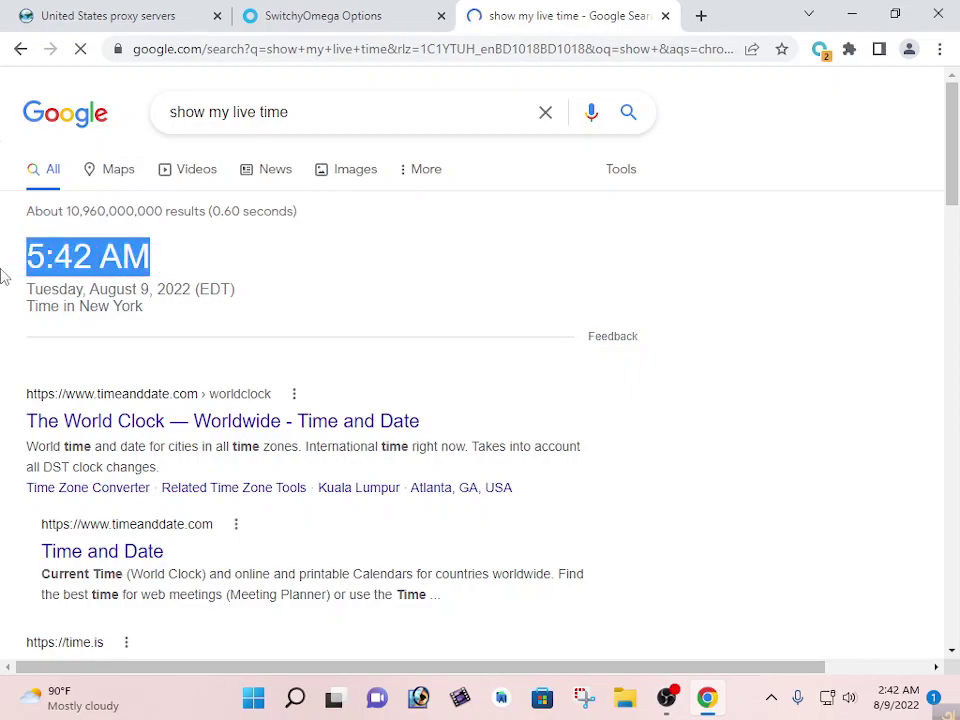
pyautogui.click(110, 327)
pyautogui.moveTo(82, 308); pyautogui.dragTo(139, 308)
pyautogui.click(476, 384)
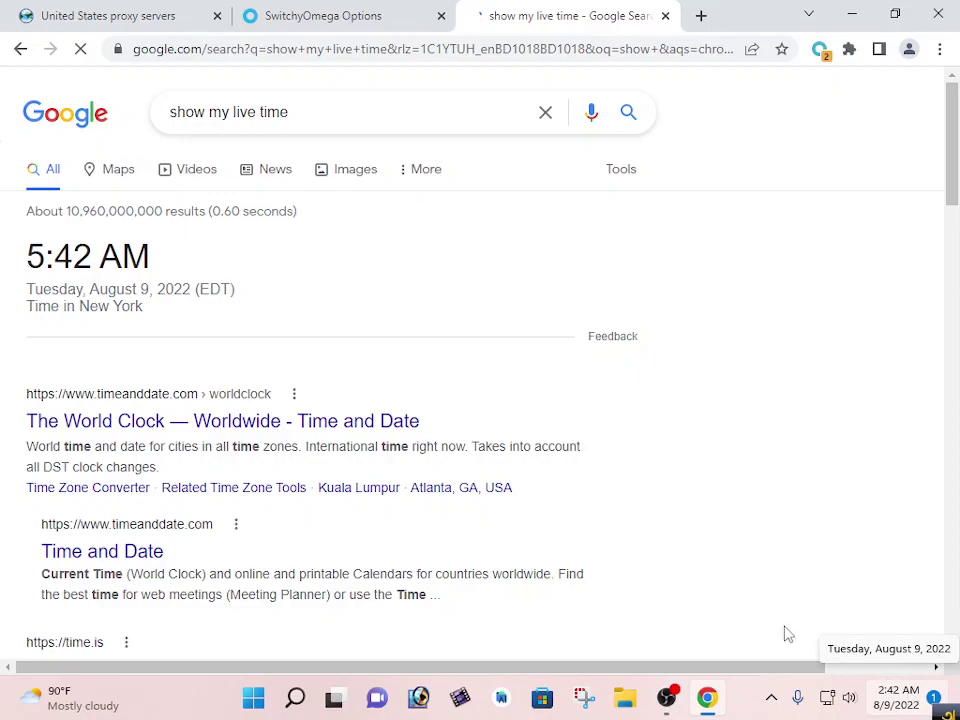
pyautogui.moveTo(20, 254); pyautogui.dragTo(104, 260)
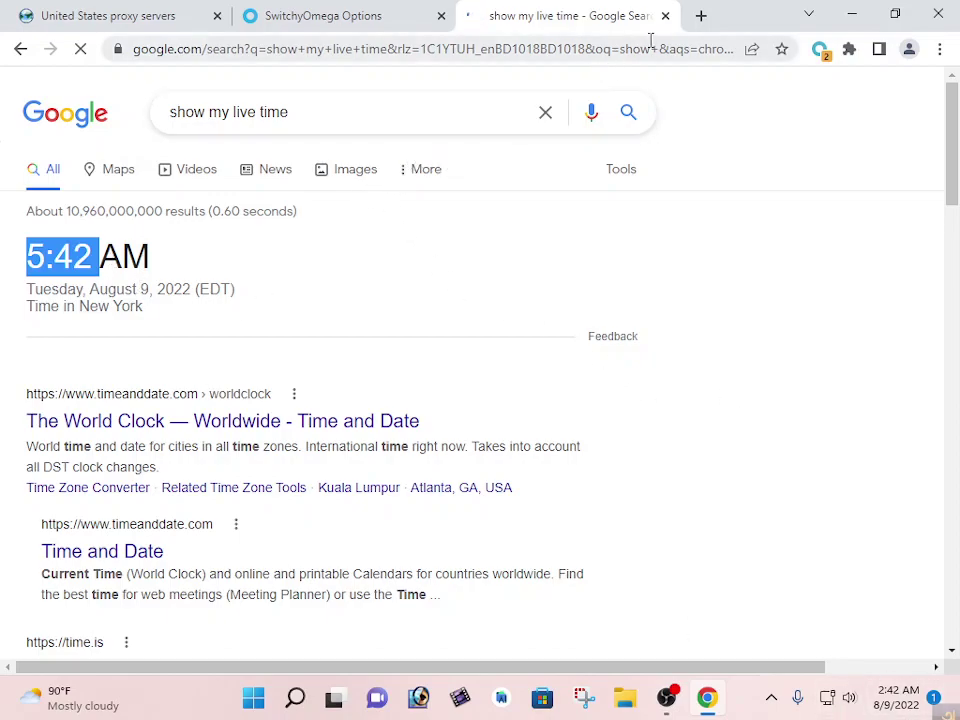
# Replace the search results tab with a new one and load whoer.net in it.
pyautogui.click(699, 16)
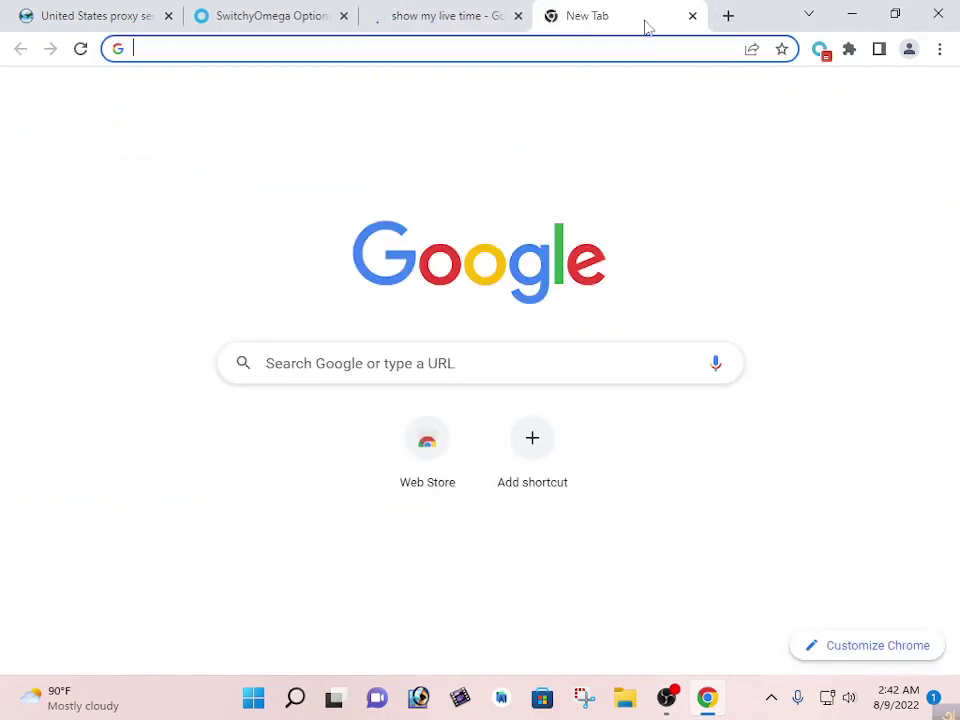
pyautogui.click(518, 17)
pyautogui.click(494, 367)
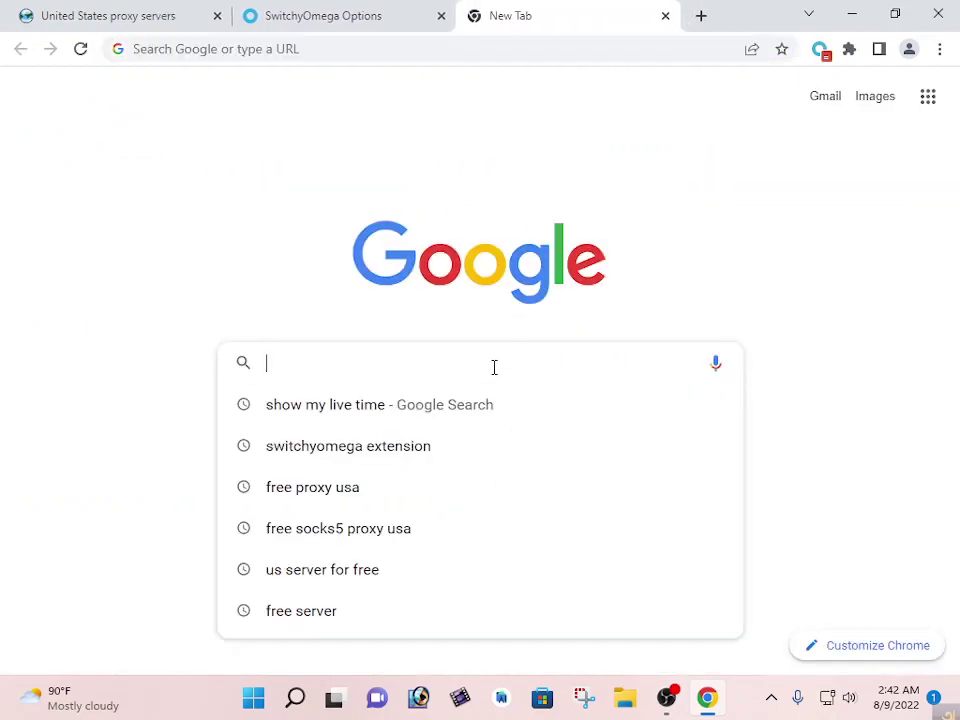
pyautogui.write('whoer.nw')
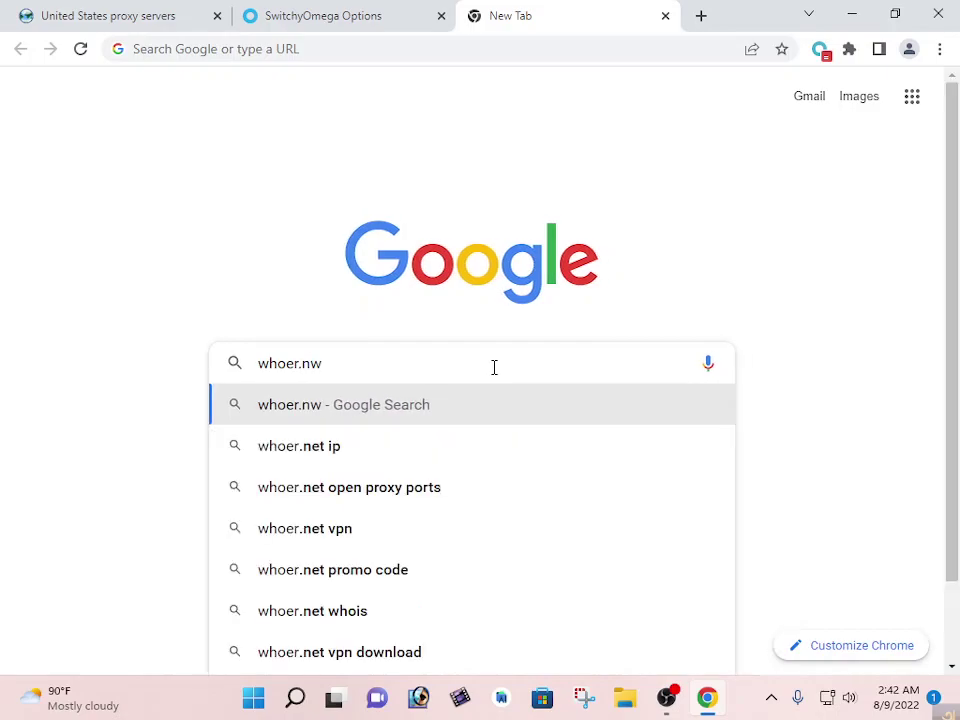
pyautogui.write('e')
pyautogui.press('BackSpace')
pyautogui.press('BackSpace')
pyautogui.write('et')
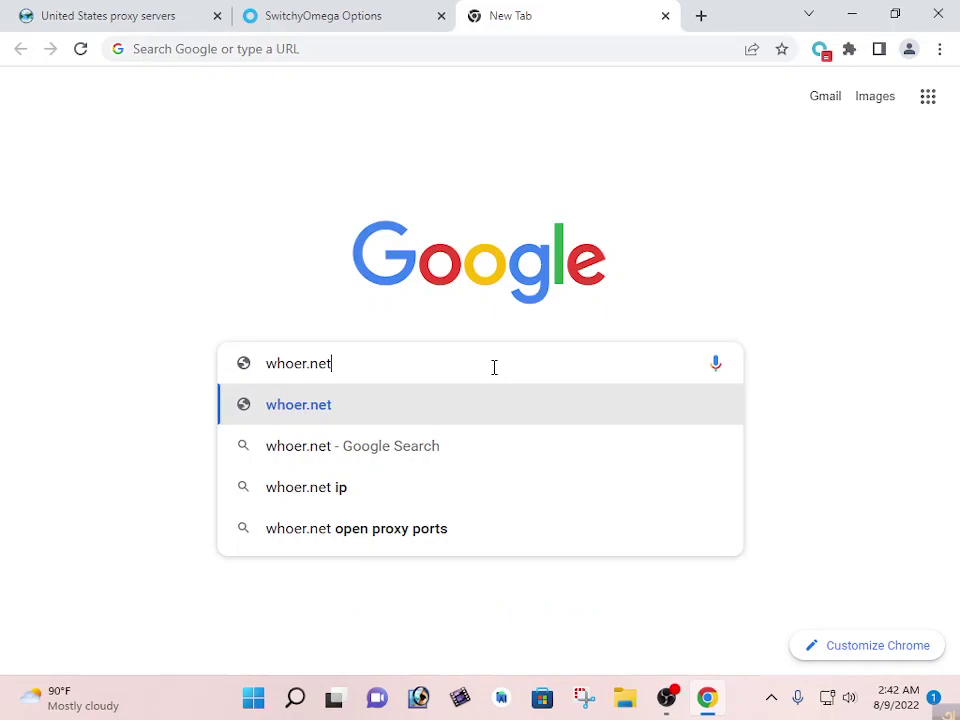
pyautogui.press('Return')
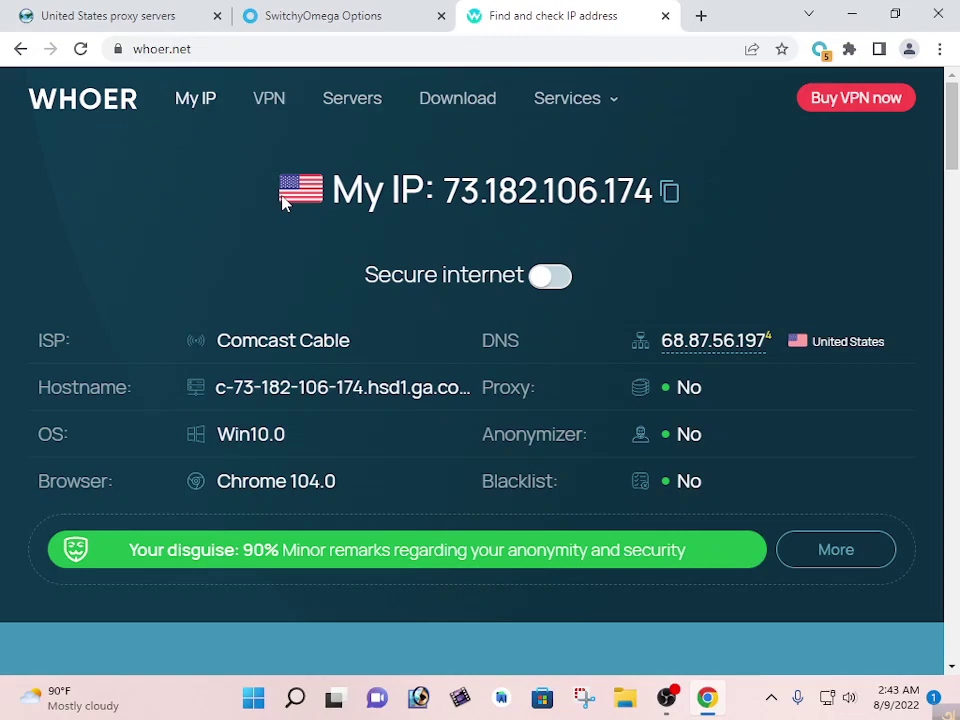
# Check the IP address, country flag, DNS country and browser version reported by whoer.net.
pyautogui.click(334, 190)
pyautogui.moveTo(443, 190); pyautogui.dragTo(655, 190)
pyautogui.click(779, 183)
pyautogui.moveTo(814, 342); pyautogui.dragTo(897, 349)
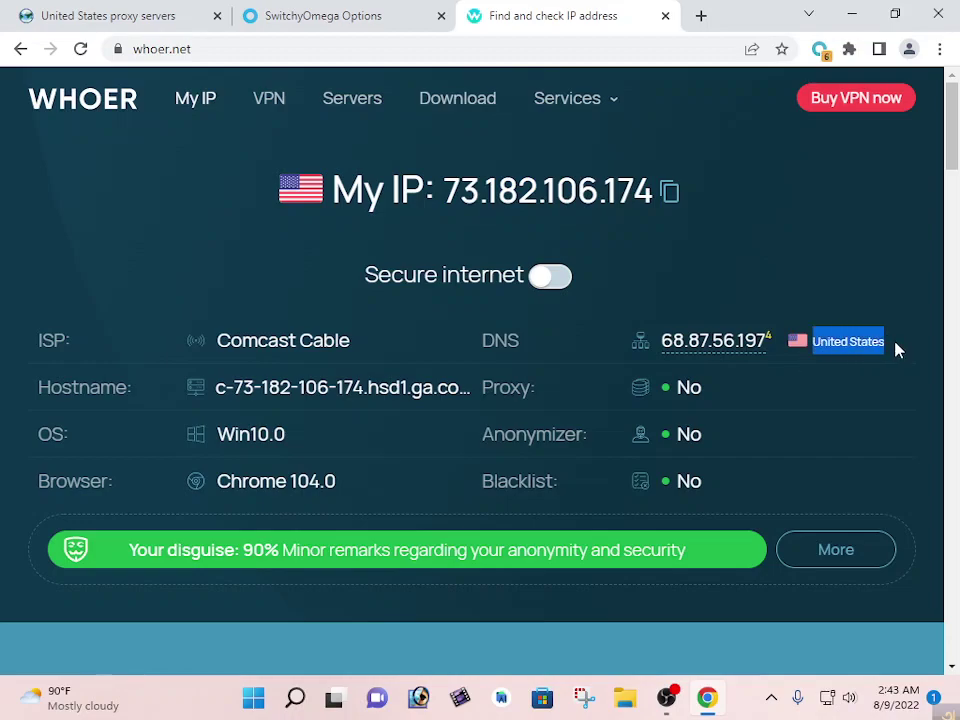
pyautogui.click(867, 280)
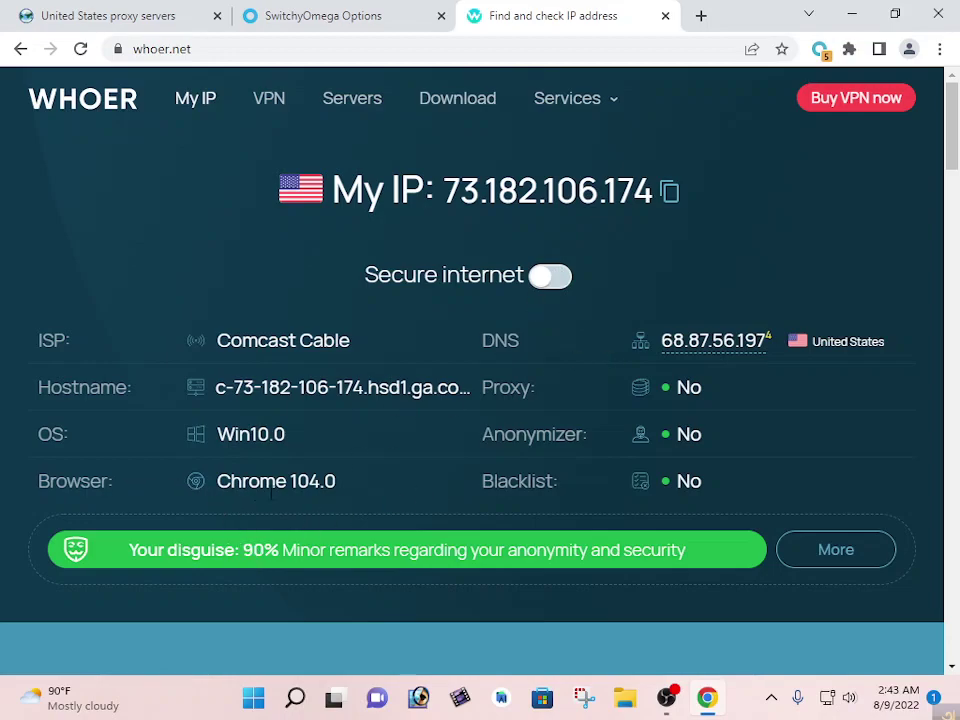
pyautogui.moveTo(291, 486); pyautogui.dragTo(336, 486)
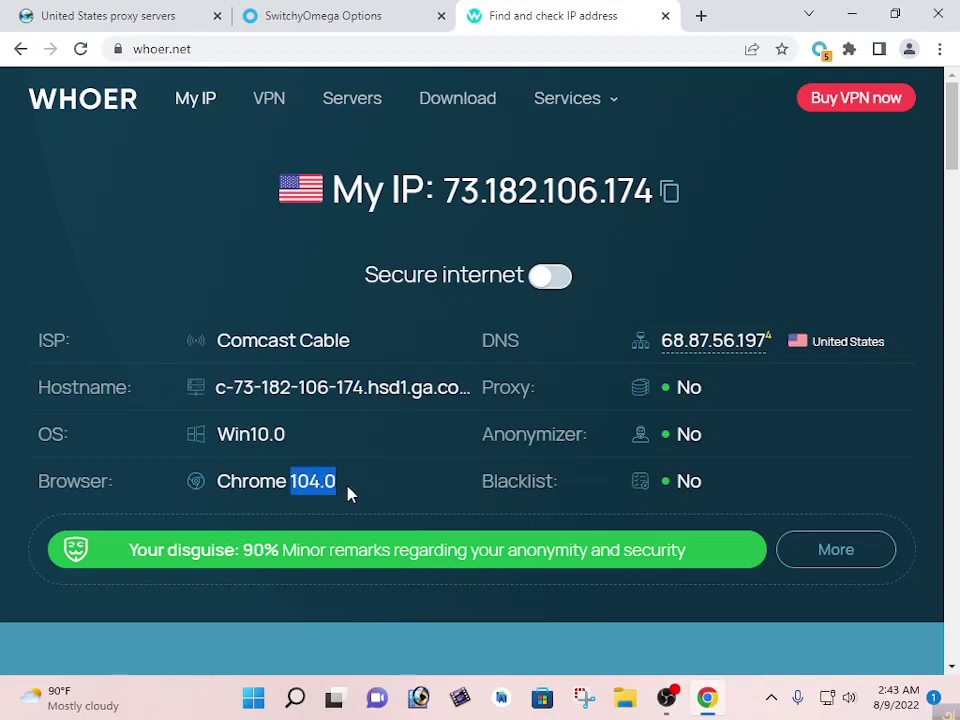
pyautogui.click(348, 496)
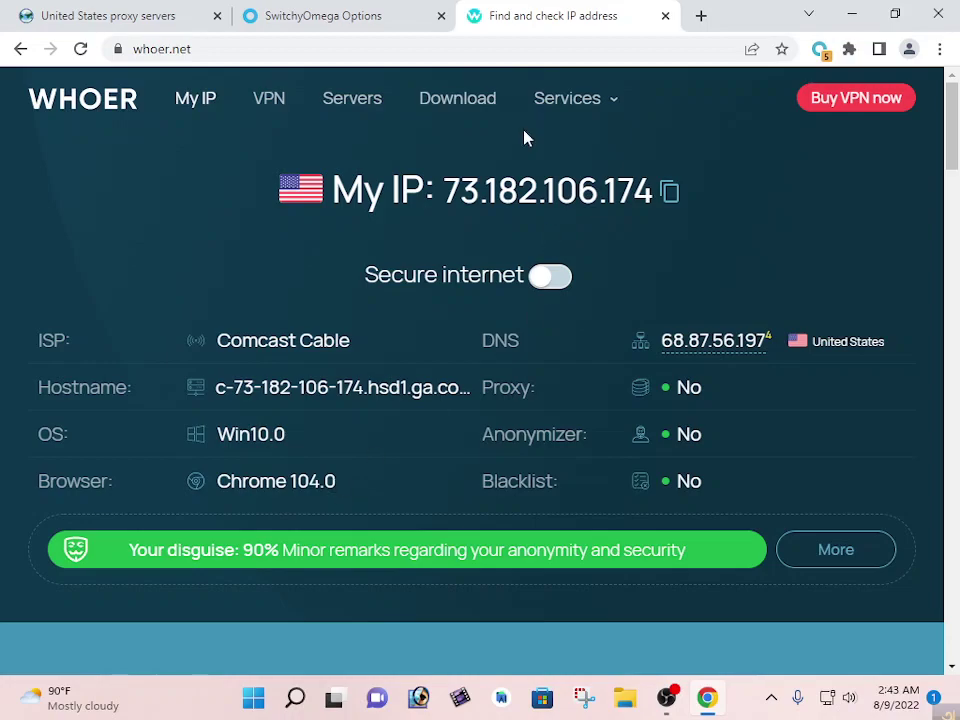
# Open a blank tab and close the whoer.net, US proxy list and SwitchyOmega options tabs.
pyautogui.click(700, 16)
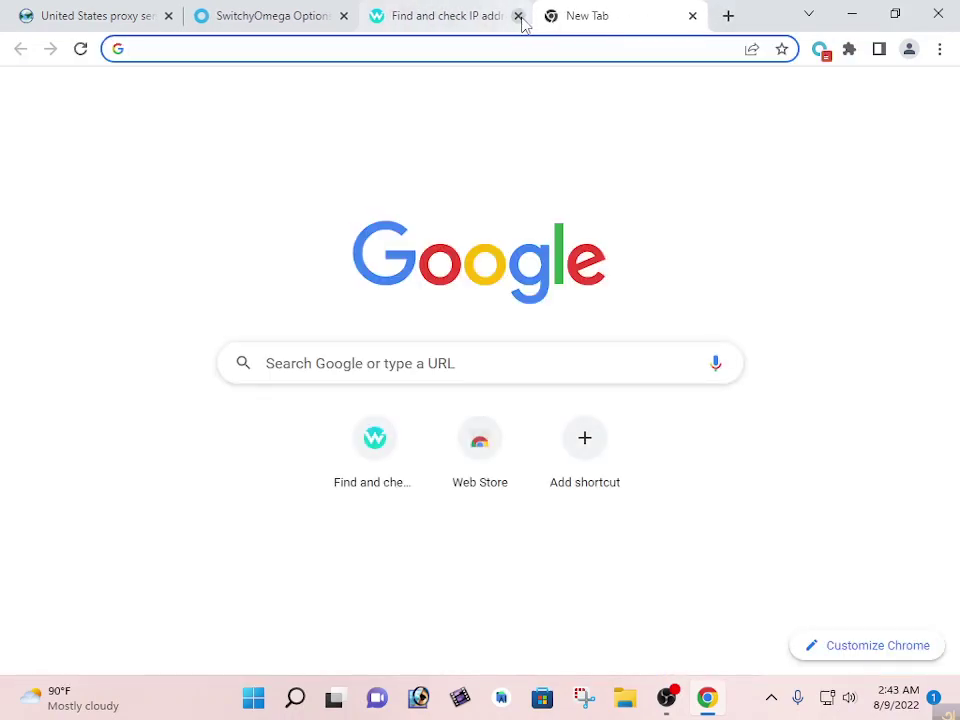
pyautogui.click(517, 16)
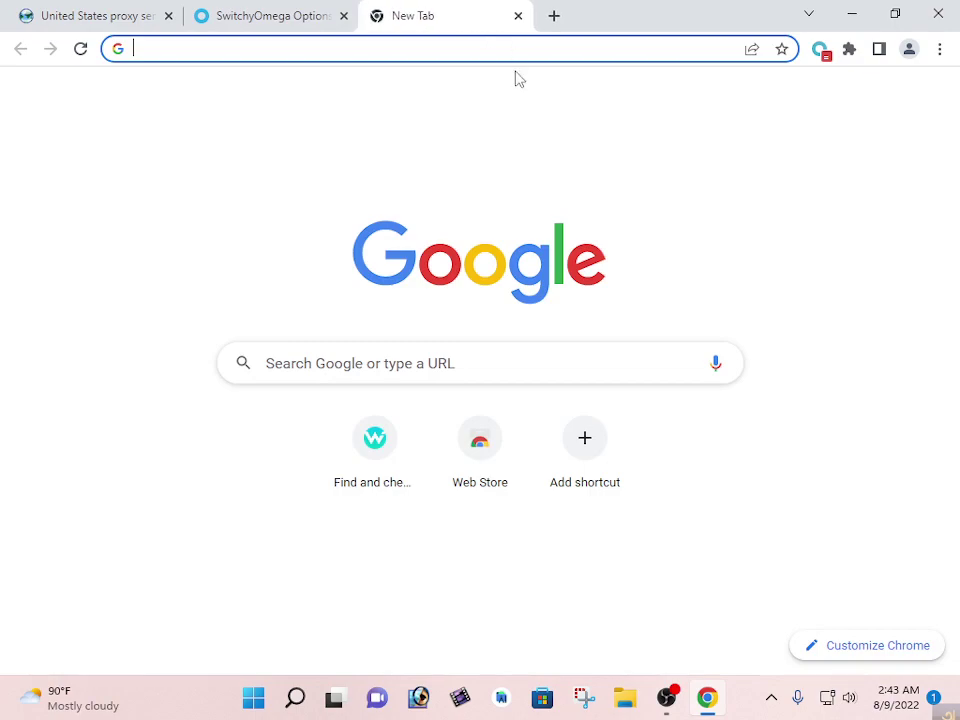
pyautogui.click(168, 16)
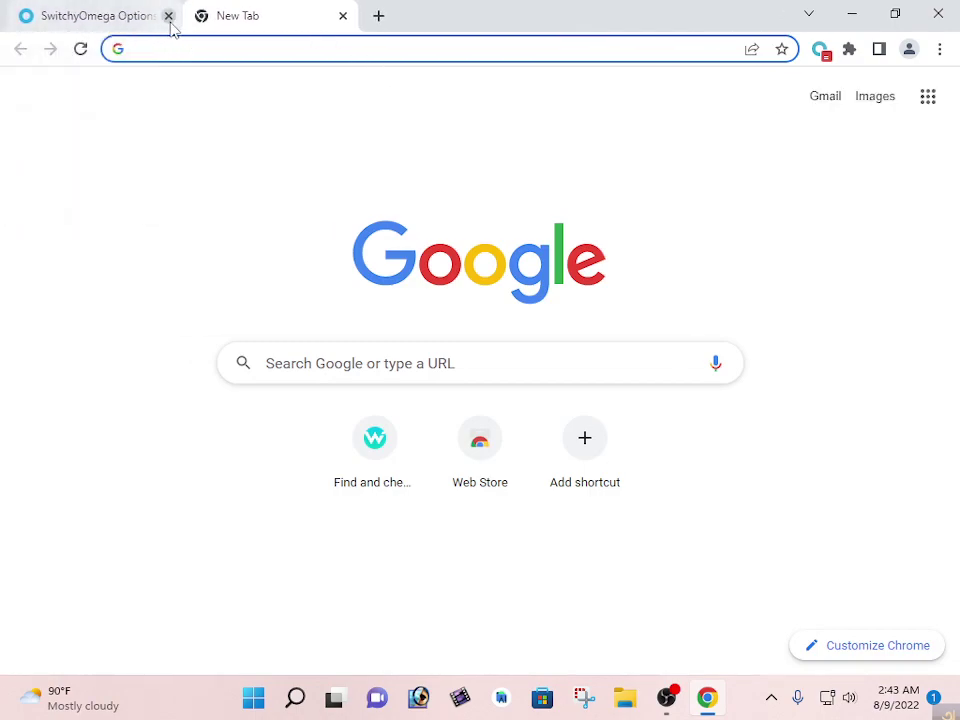
pyautogui.click(168, 16)
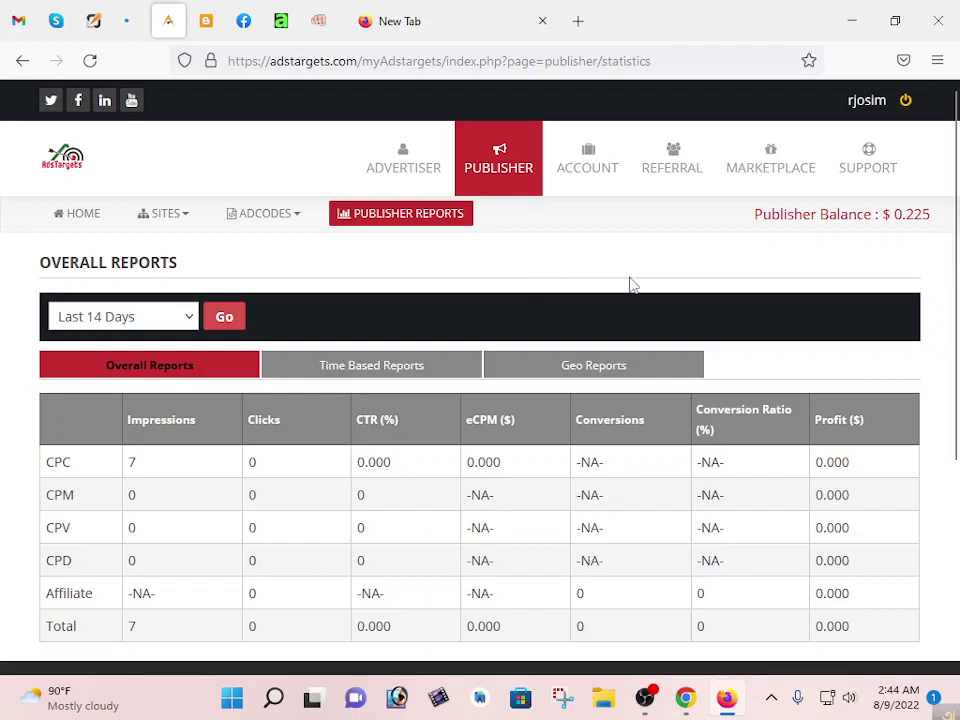
# Review the publisher balance and the CPC impressions in the overall reports on the AdsTargets statistics page in Firefox.
pyautogui.moveTo(778, 215); pyautogui.dragTo(932, 214)
pyautogui.click(890, 210)
pyautogui.moveTo(748, 218); pyautogui.dragTo(909, 207)
pyautogui.click(935, 200)
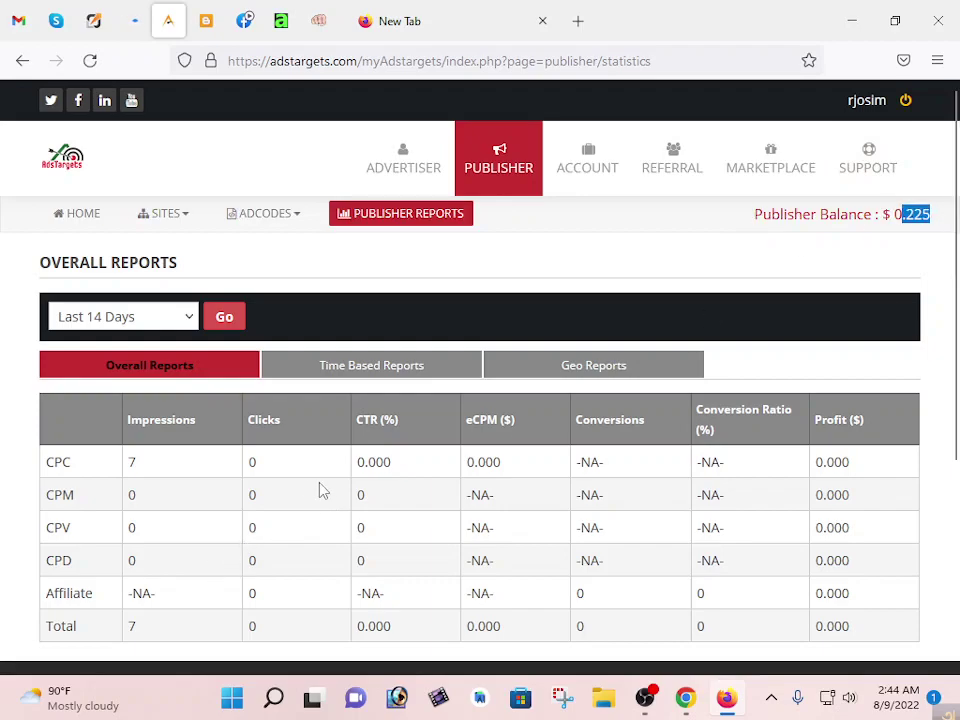
pyautogui.scroll(-3, 352, 436)
pyautogui.scroll(1, 381, 390)
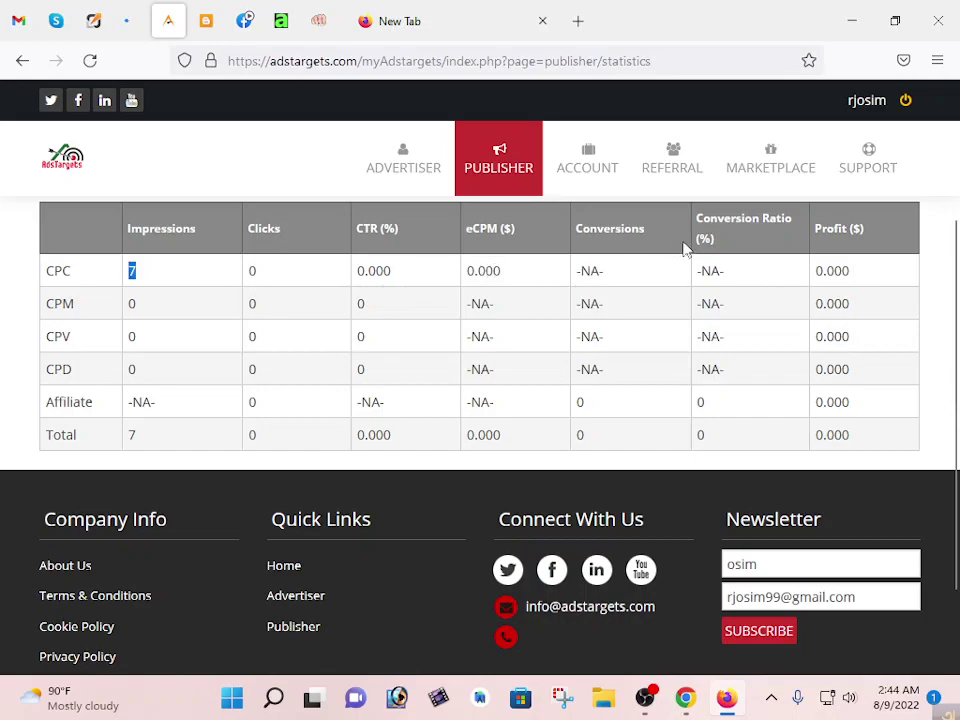
pyautogui.scroll(2, 829, 261)
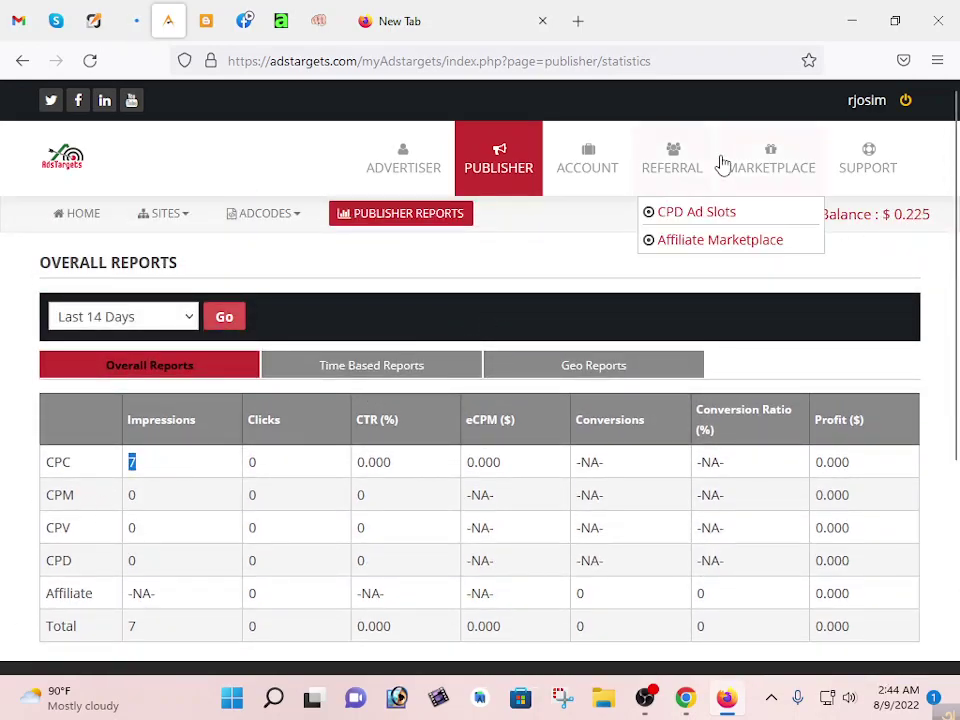
# Minimize Firefox, search Google for "osim99" in Chrome and open the osim99.blogspot.com result.
pyautogui.click(852, 21)
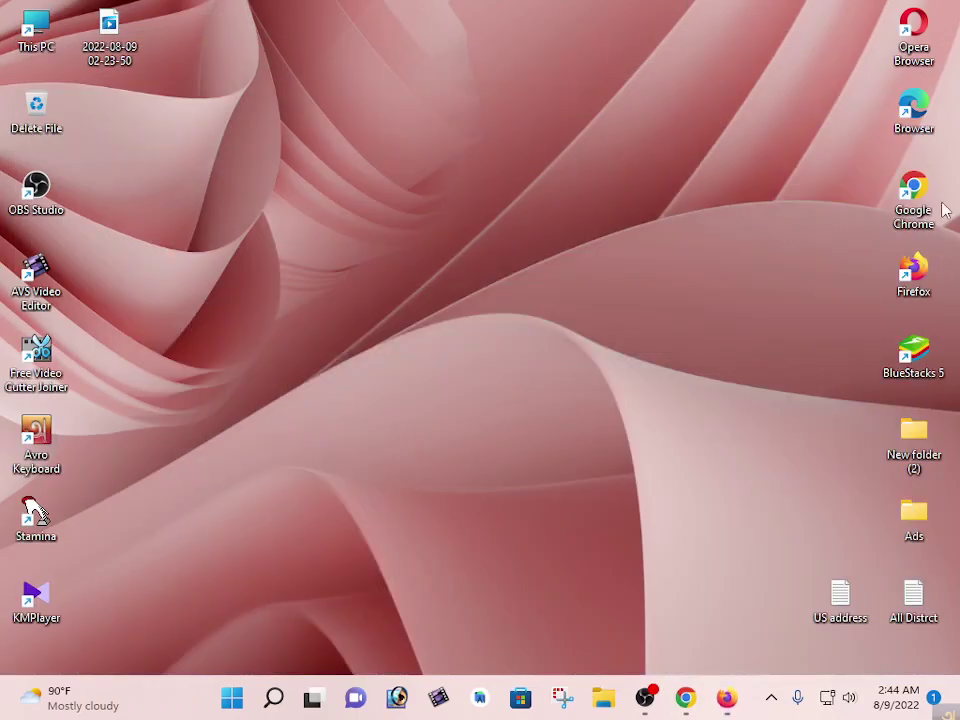
pyautogui.click(685, 698)
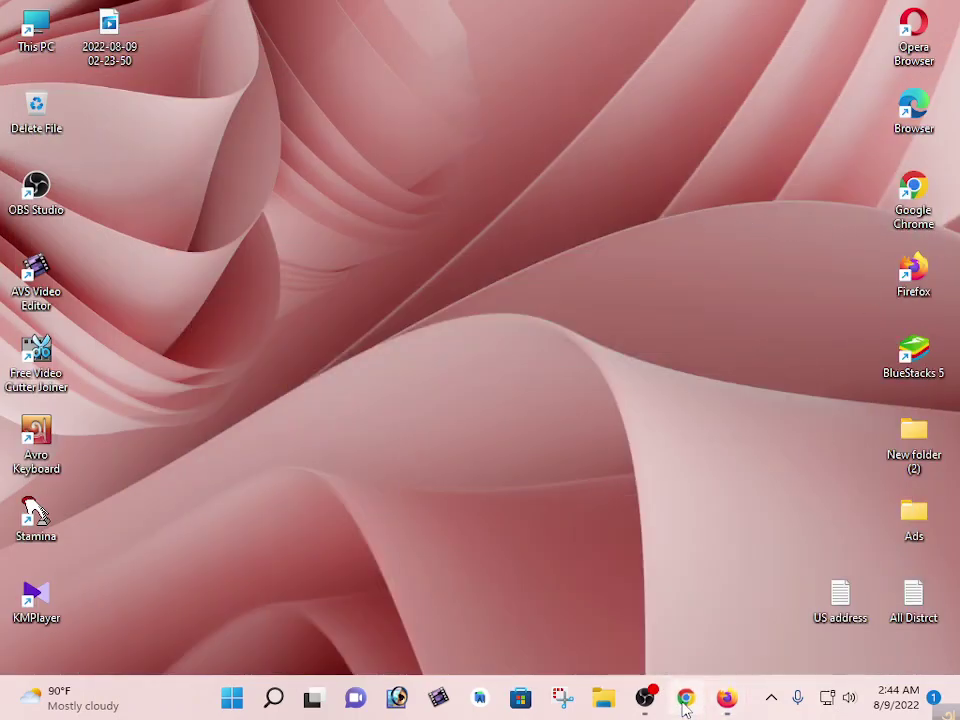
pyautogui.click(391, 368)
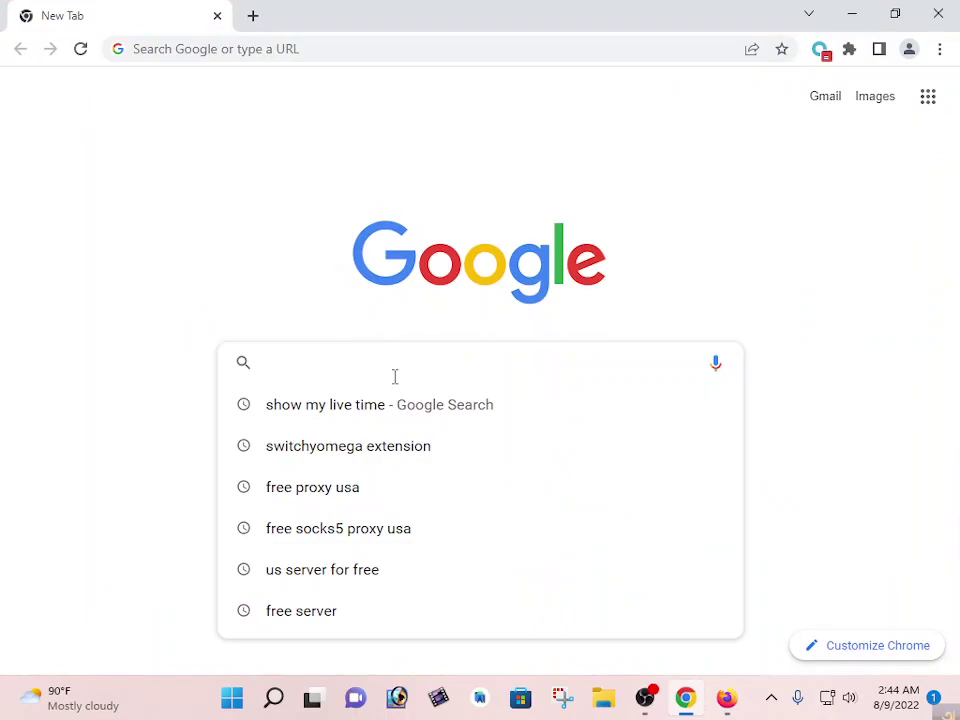
pyautogui.write('osim99')
pyautogui.press('Return')
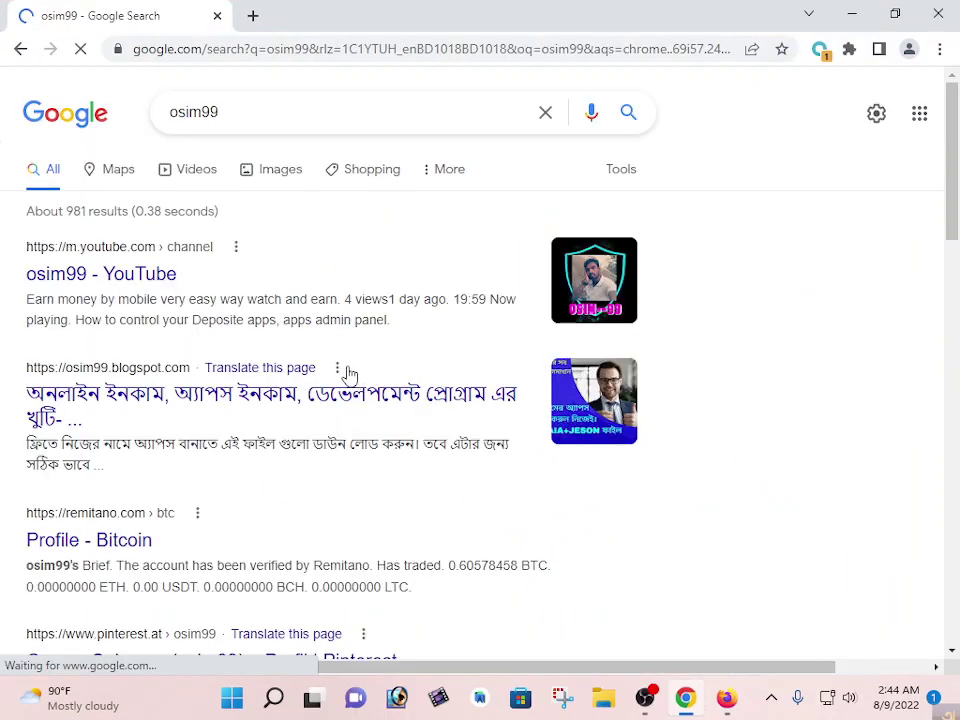
pyautogui.click(202, 394)
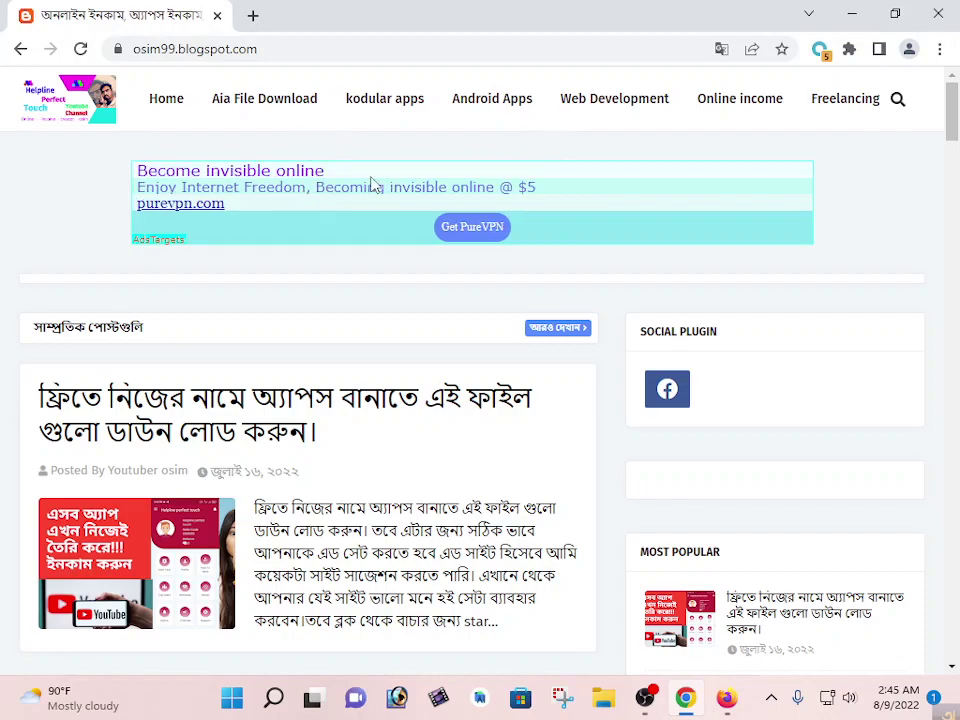
# Open the PureVPN banner ad above the blog's posts in a new tab.
pyautogui.rightClick(260, 199)
pyautogui.rightClick(211, 187)
pyautogui.click(254, 199)
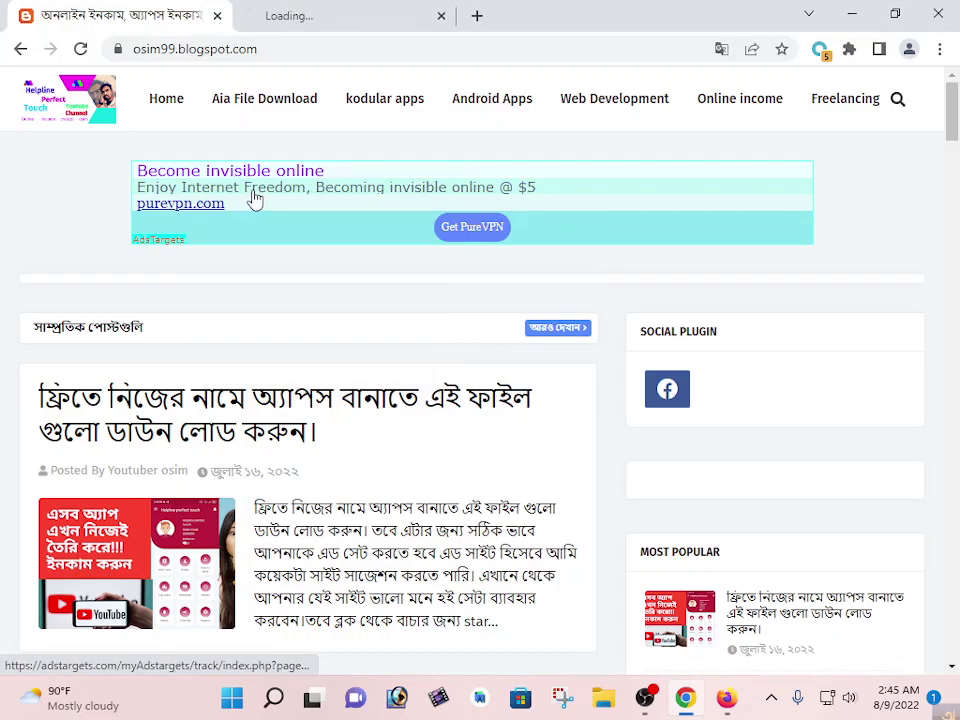
# Find the adstargets.com video ad beside Popular Posts near the end of the blog page and unmute it.
pyautogui.scroll(-12, 250, 212)
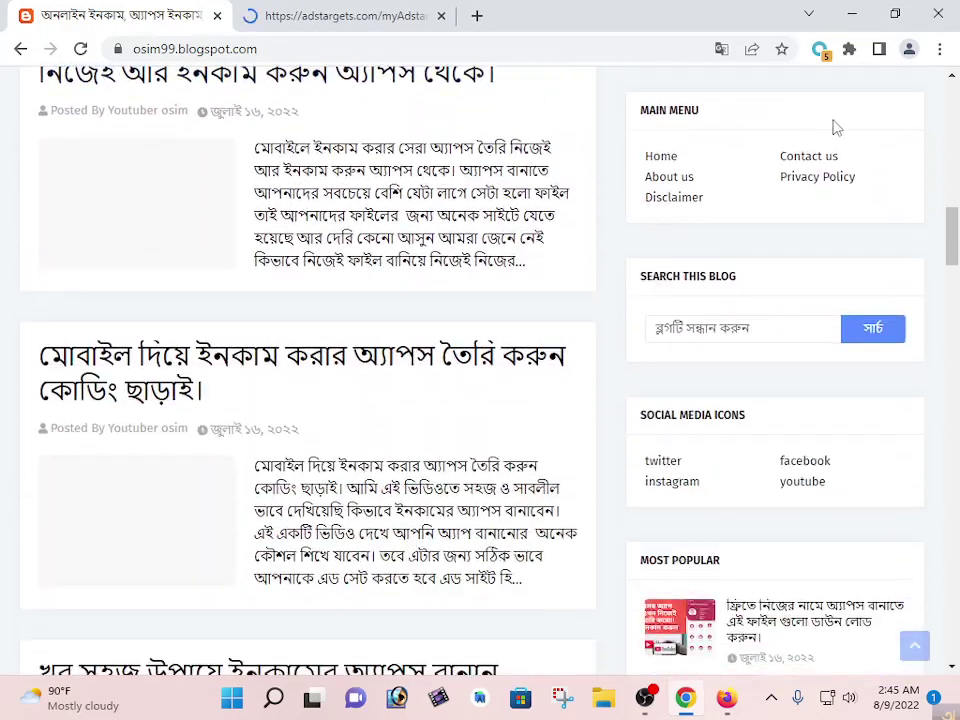
pyautogui.moveTo(950, 236); pyautogui.dragTo(818, 597)
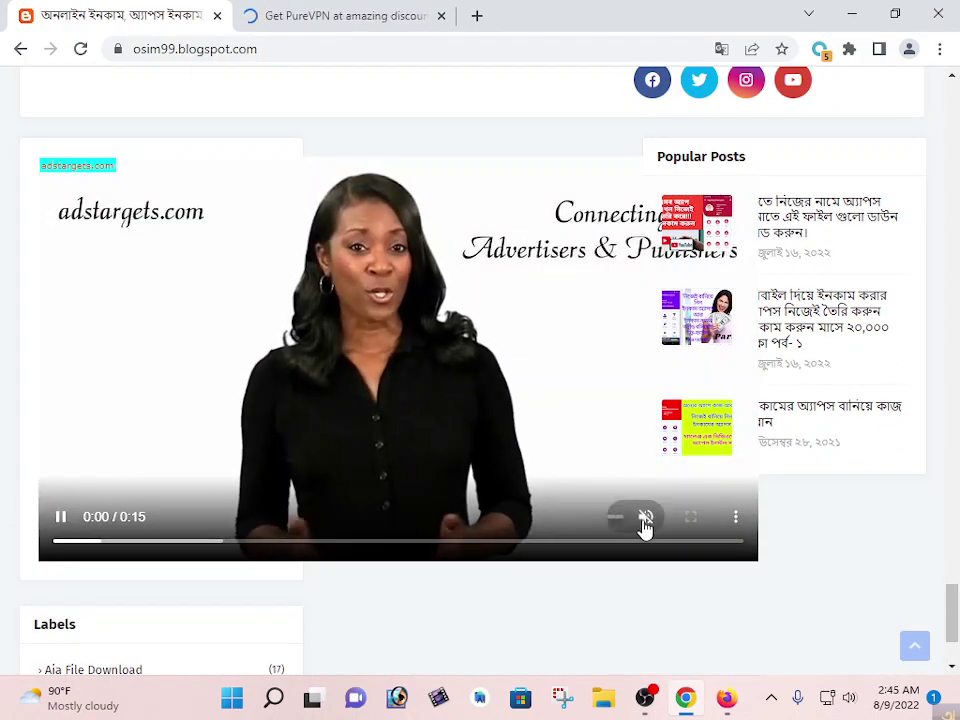
pyautogui.click(644, 524)
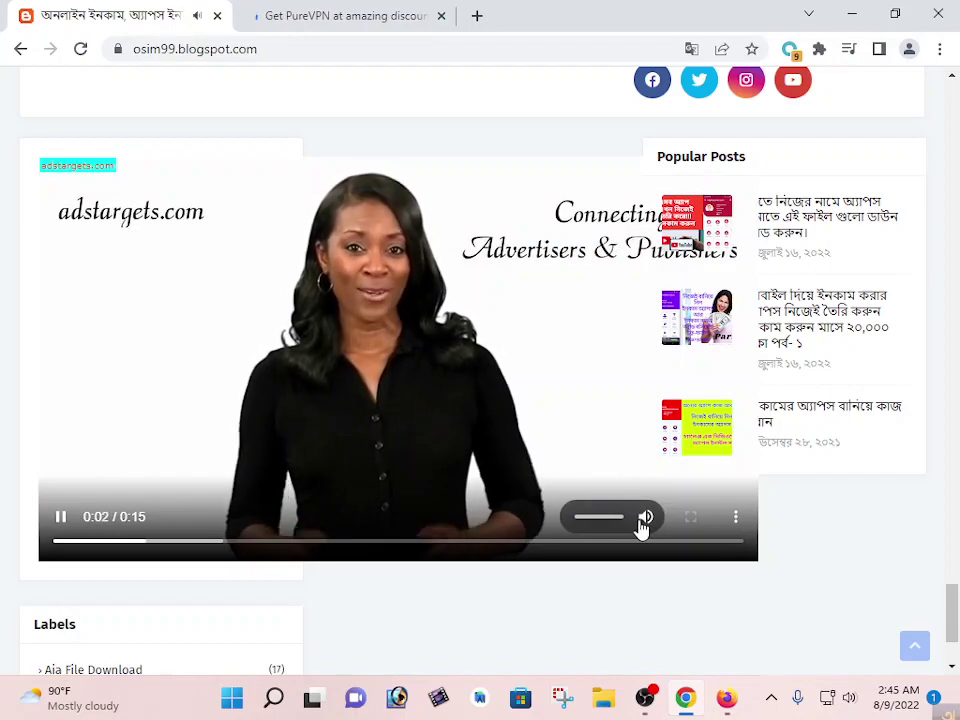
pyautogui.scroll(3, 435, 368)
pyautogui.scroll(-3, 566, 418)
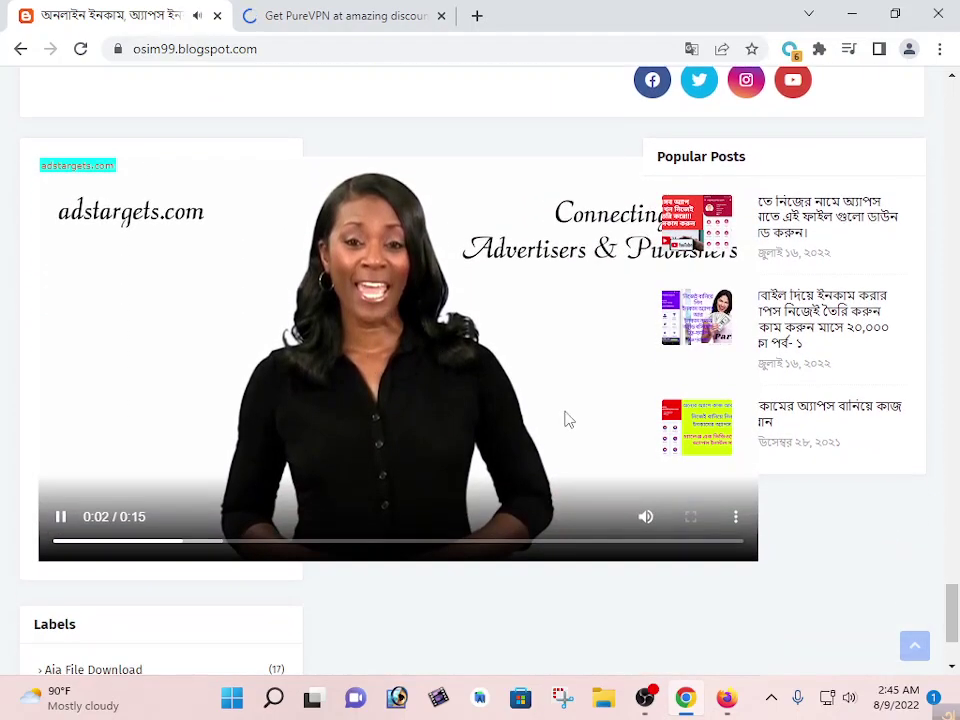
pyautogui.scroll(3, 499, 349)
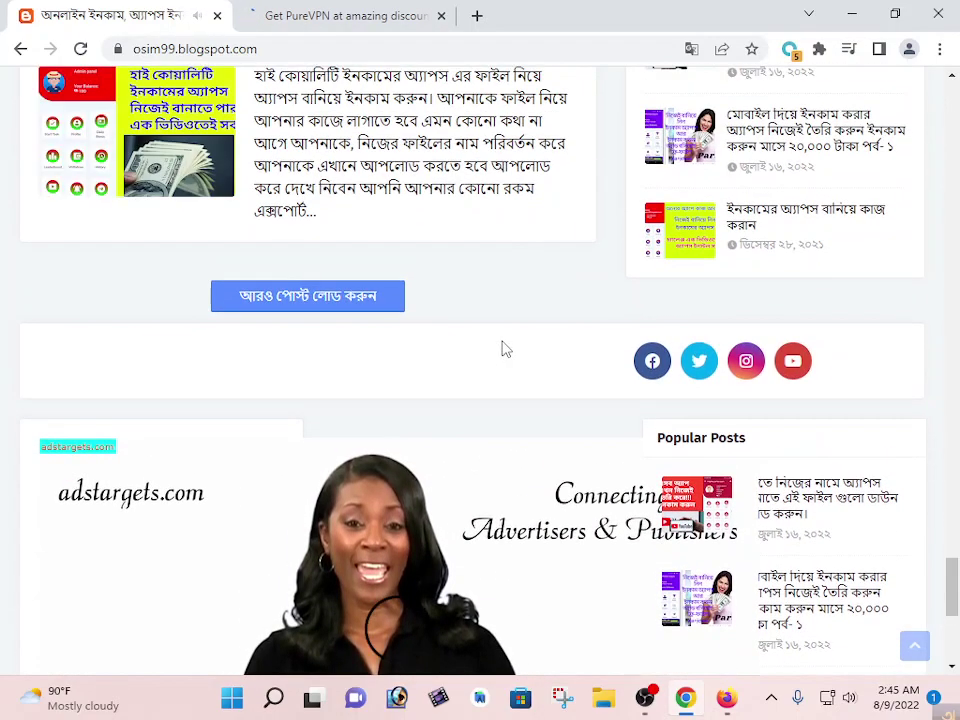
pyautogui.scroll(-5, 505, 348)
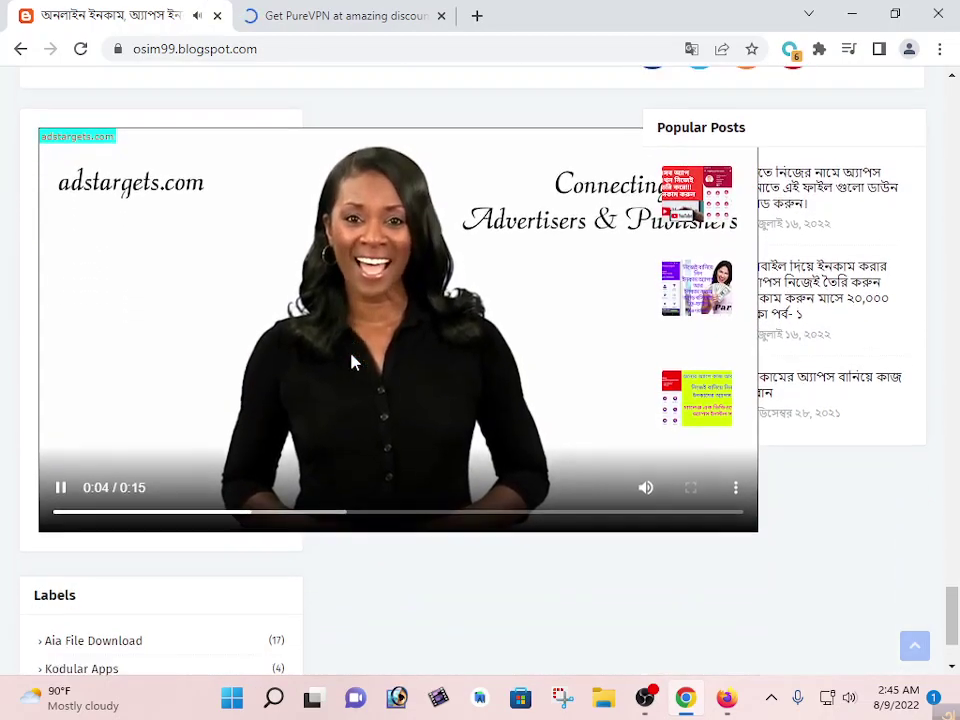
# Watch the adstargets.com video ad through to its end while looking over the surrounding blog page.
pyautogui.scroll(8, 626, 369)
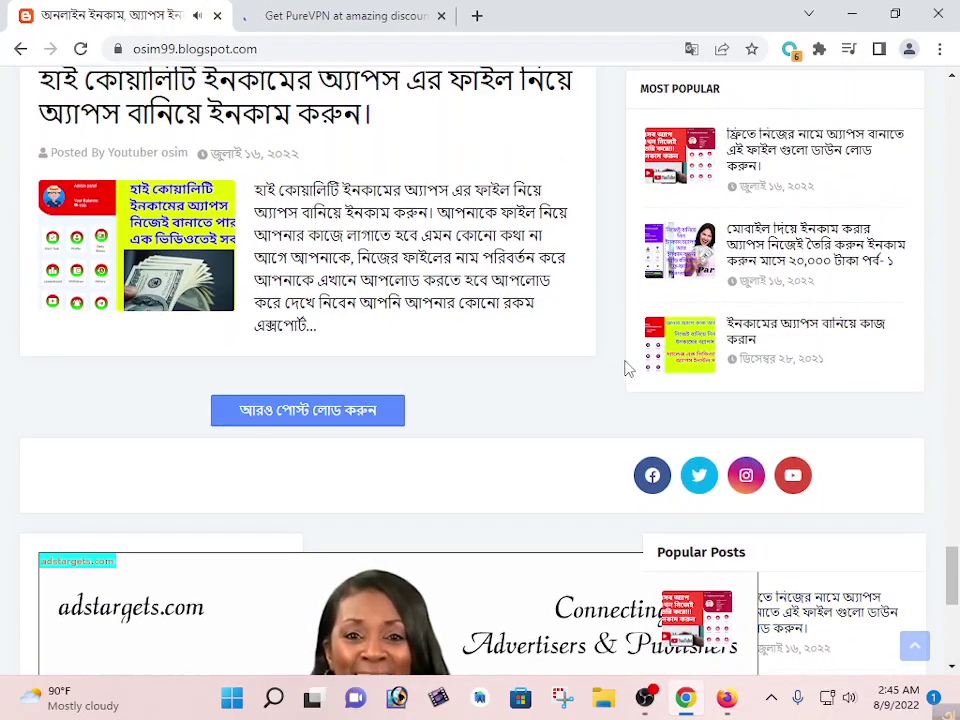
pyautogui.scroll(-6, 545, 352)
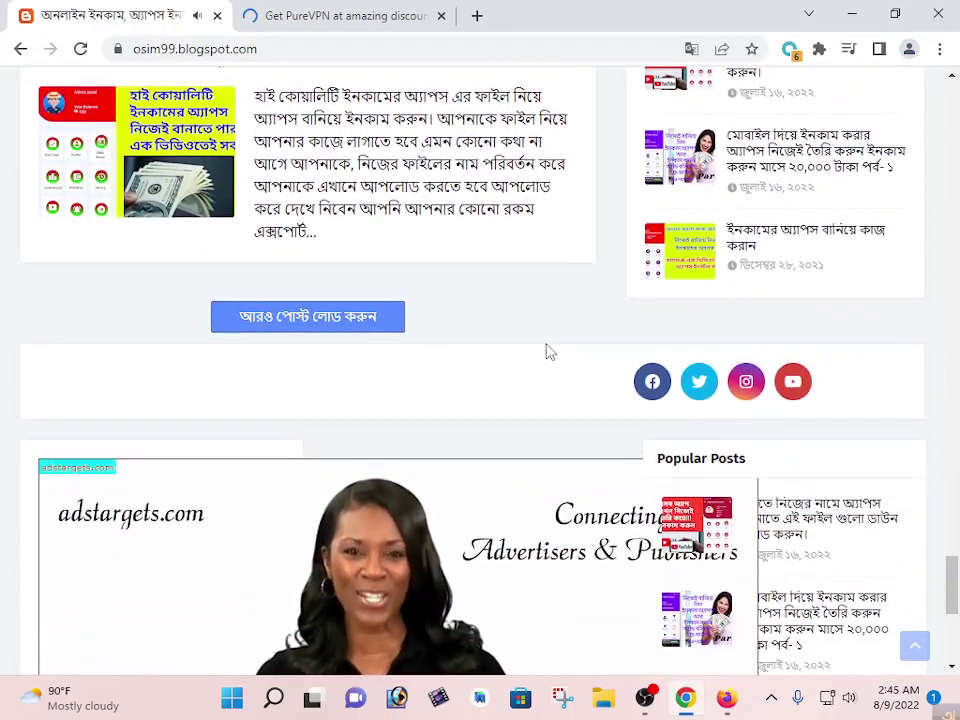
pyautogui.scroll(-2, 548, 357)
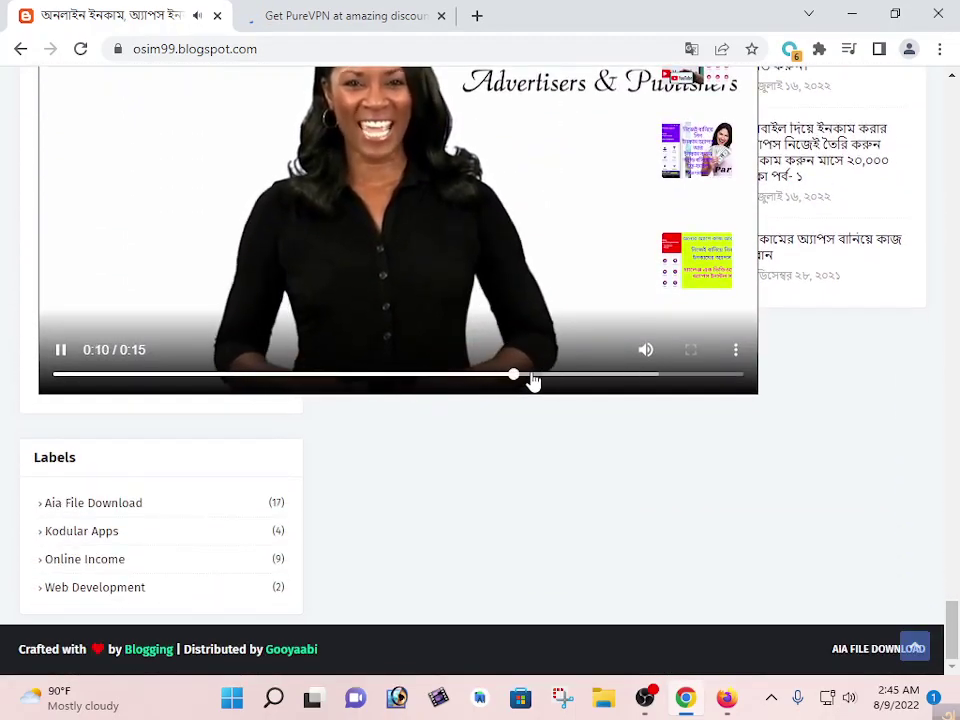
pyautogui.scroll(4, 533, 379)
pyautogui.scroll(5, 525, 372)
pyautogui.scroll(-9, 480, 352)
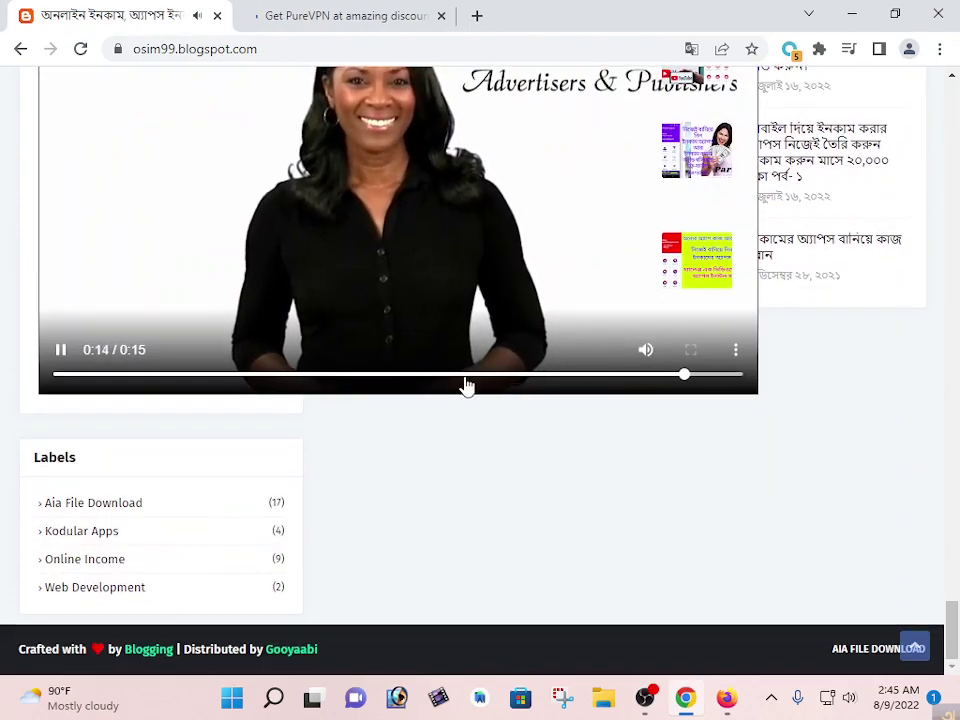
pyautogui.scroll(1, 440, 395)
pyautogui.scroll(3, 467, 276)
pyautogui.scroll(-2, 476, 356)
pyautogui.scroll(3, 497, 425)
pyautogui.scroll(2, 541, 398)
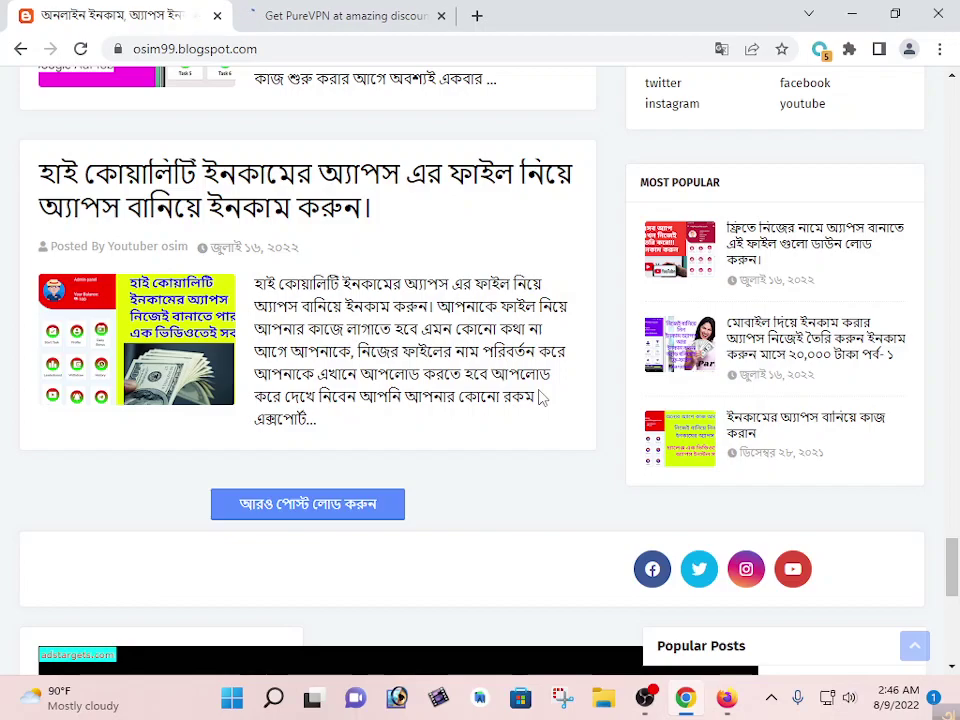
pyautogui.scroll(-7, 540, 398)
pyautogui.rightClick(450, 350)
pyautogui.rightClick(858, 585)
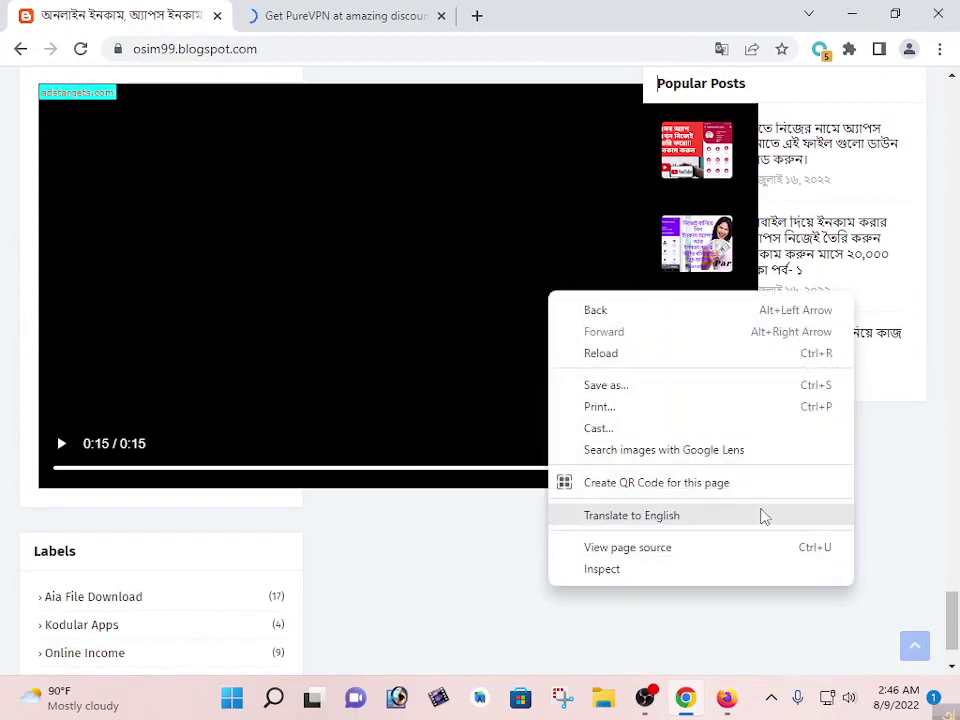
pyautogui.click(411, 580)
pyautogui.click(737, 446)
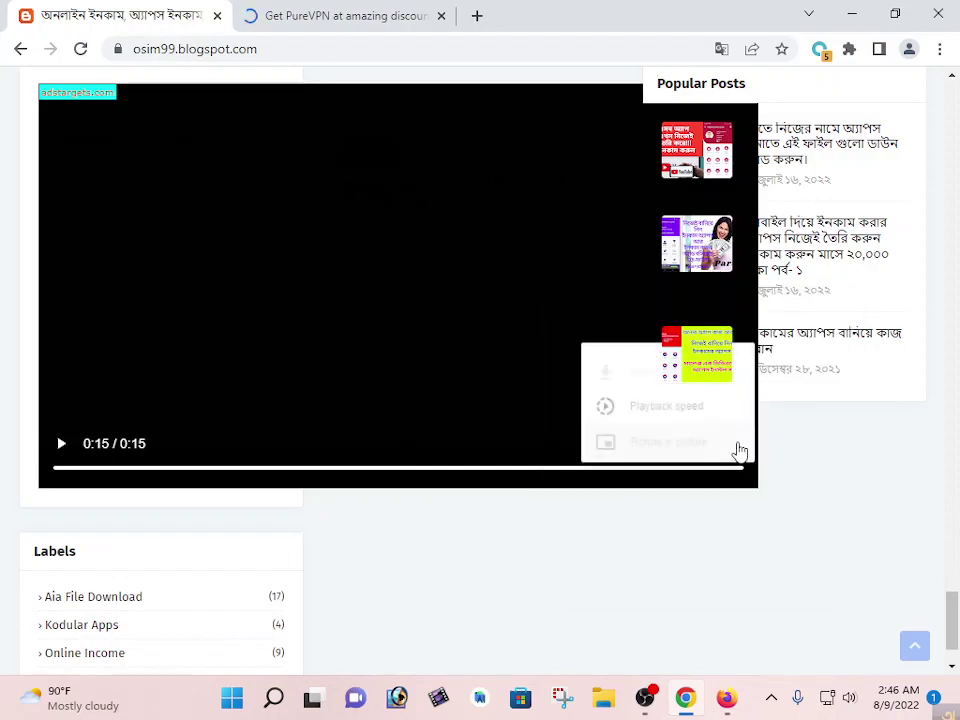
pyautogui.click(627, 545)
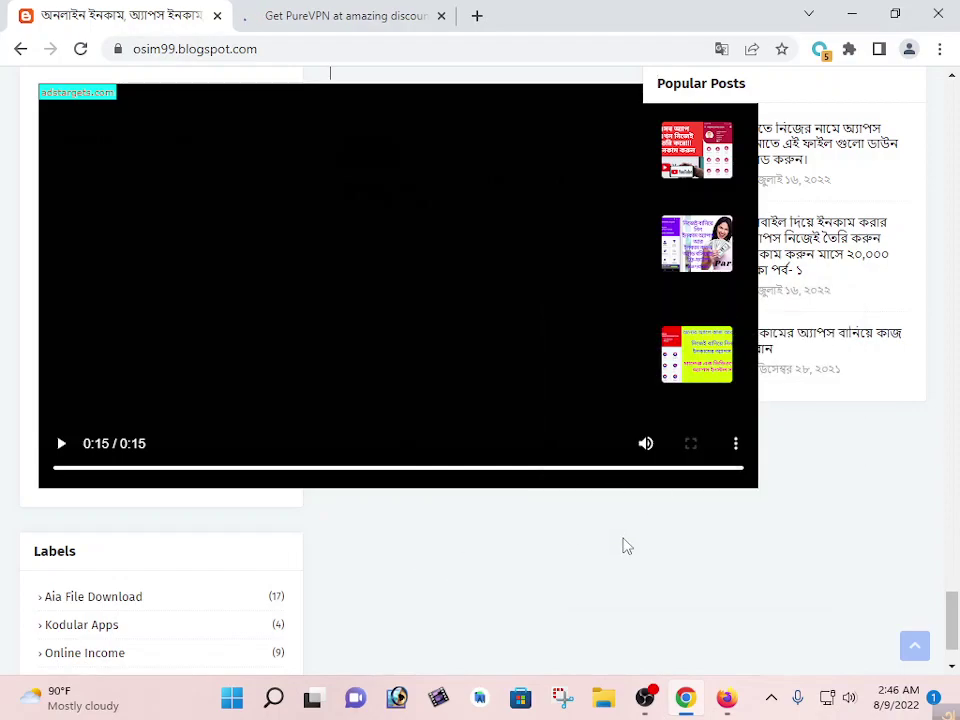
# Replay the adstargets.com video ad and browse the blog's posts while it plays.
pyautogui.click(61, 446)
pyautogui.scroll(8, 297, 452)
pyautogui.scroll(2, 297, 445)
pyautogui.scroll(-6, 300, 445)
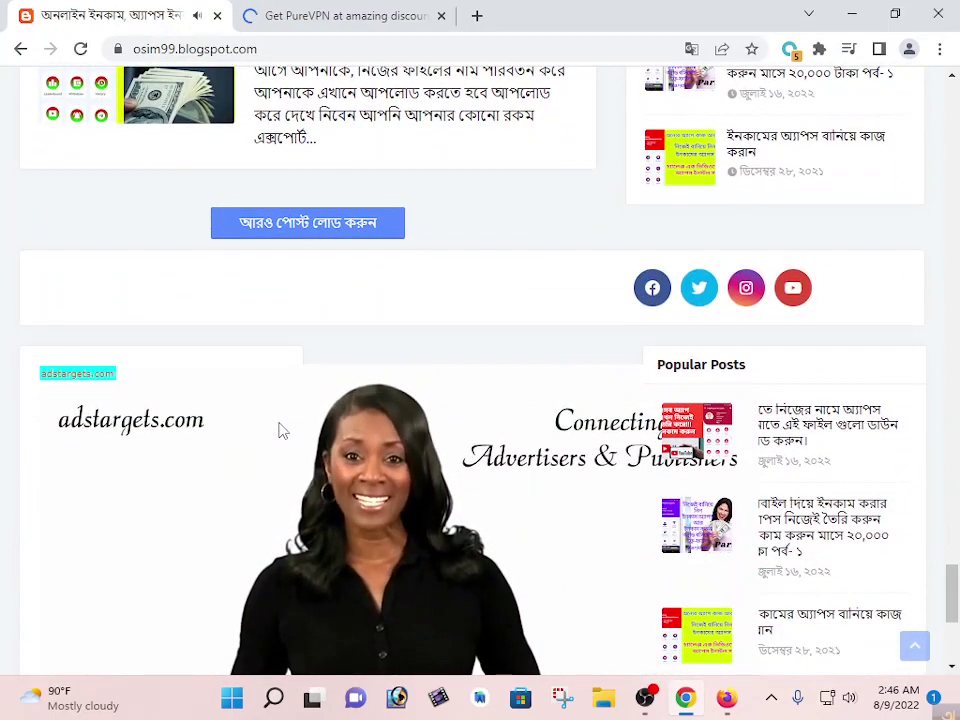
pyautogui.scroll(4, 280, 432)
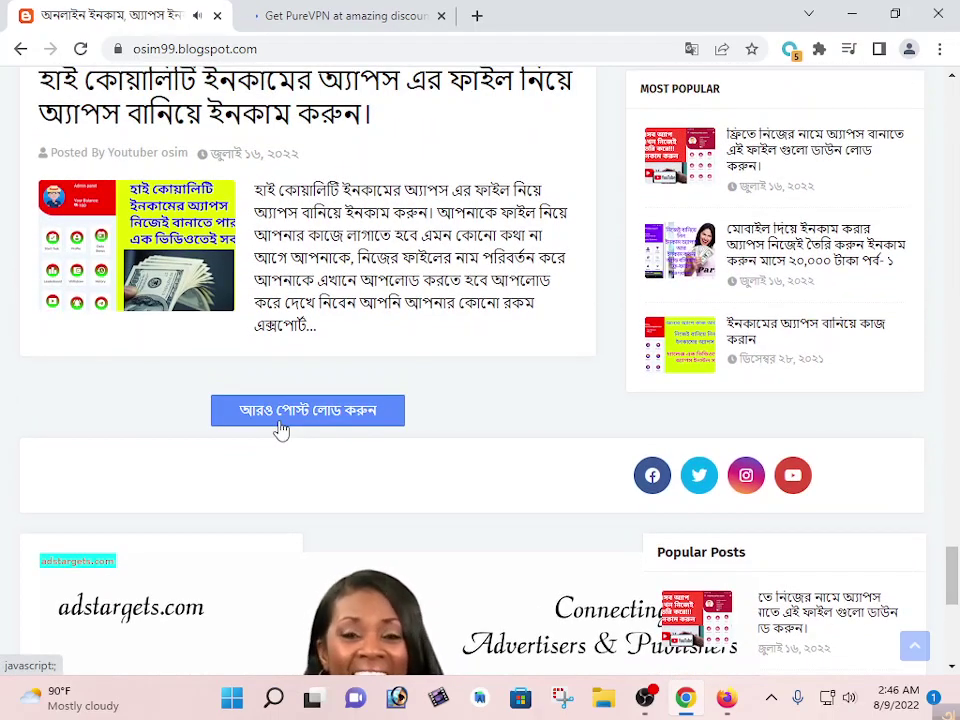
pyautogui.scroll(-8, 281, 428)
pyautogui.scroll(-4, 280, 428)
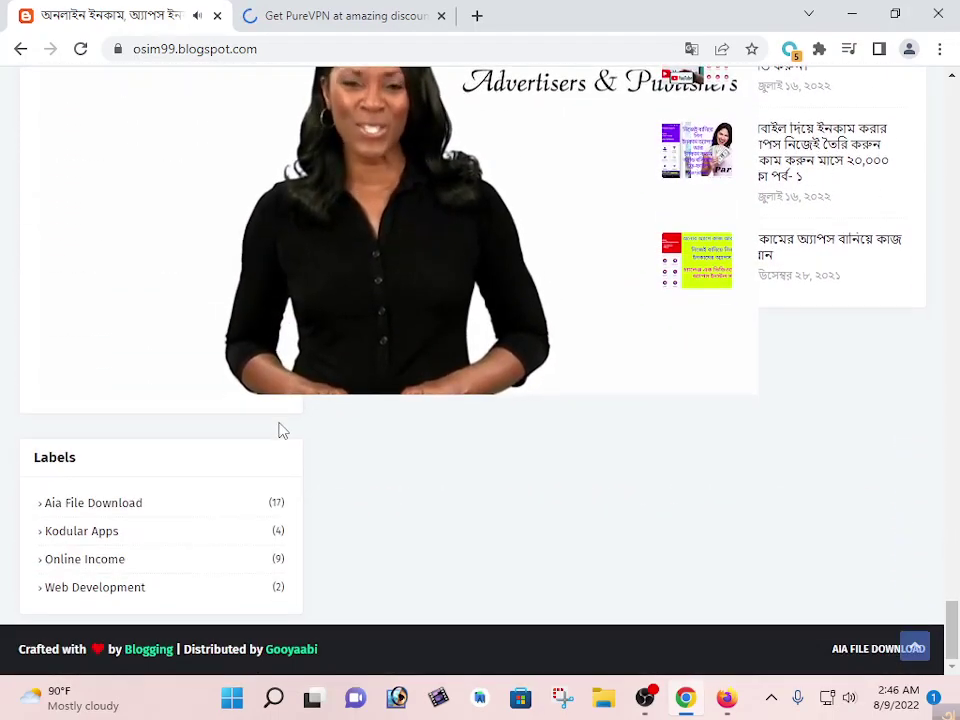
pyautogui.scroll(18, 369, 446)
pyautogui.scroll(8, 369, 446)
pyautogui.scroll(-10, 366, 443)
pyautogui.scroll(15, 379, 443)
pyautogui.scroll(-5, 379, 443)
pyautogui.scroll(-20, 424, 355)
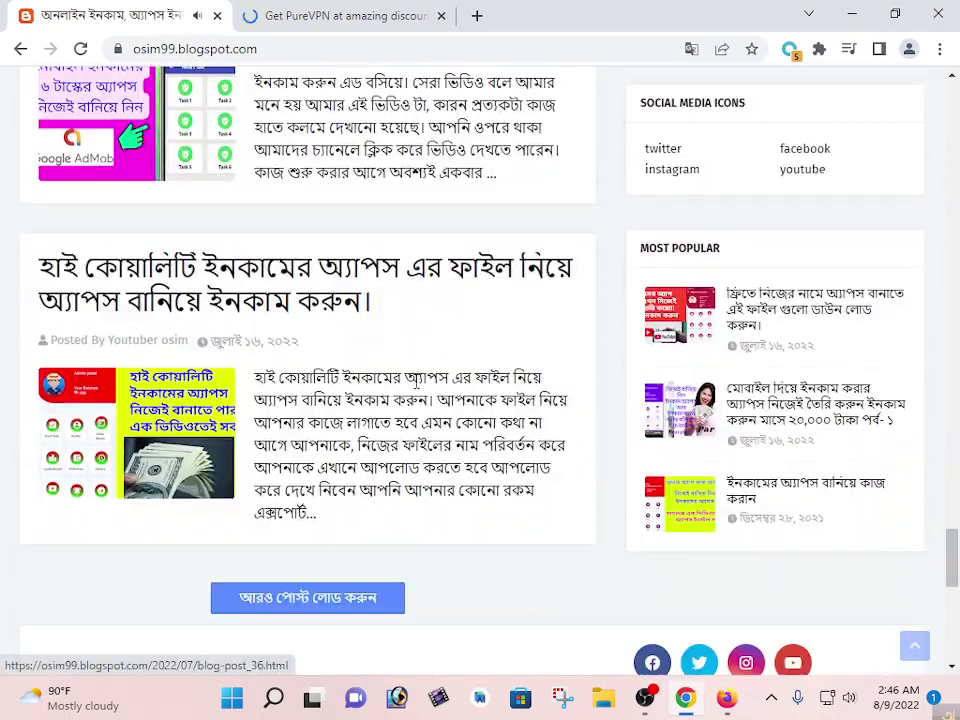
pyautogui.scroll(2, 426, 409)
pyautogui.scroll(1, 426, 414)
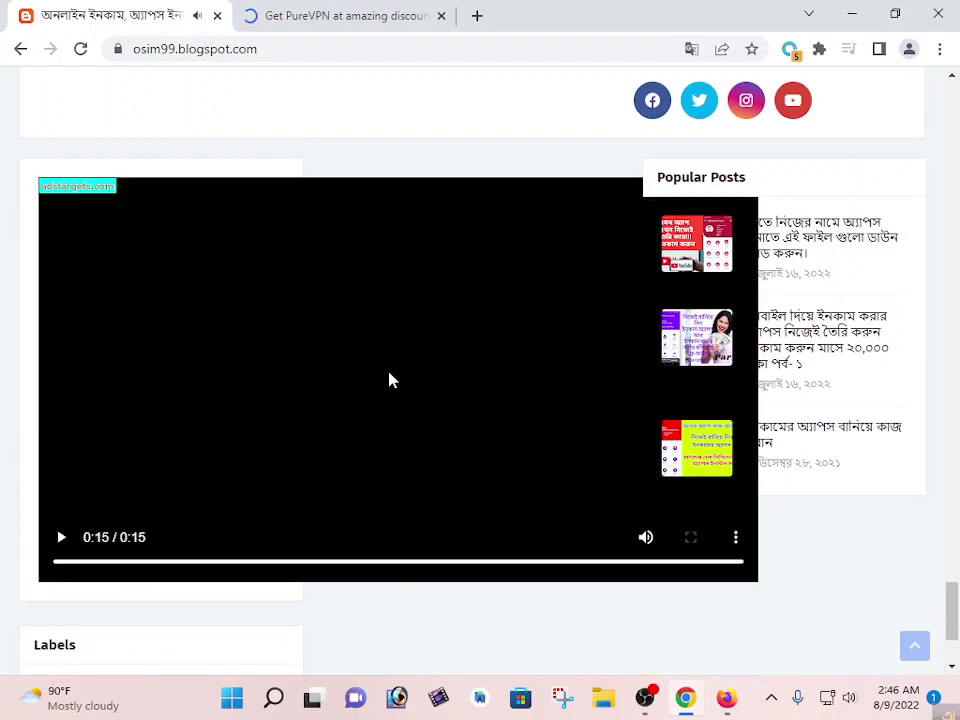
# Play the finished adstargets.com video ad once more and let it run to the end while browsing the page.
pyautogui.scroll(-2, 379, 384)
pyautogui.click(61, 351)
pyautogui.scroll(6, 332, 368)
pyautogui.scroll(3, 345, 357)
pyautogui.scroll(3, 313, 352)
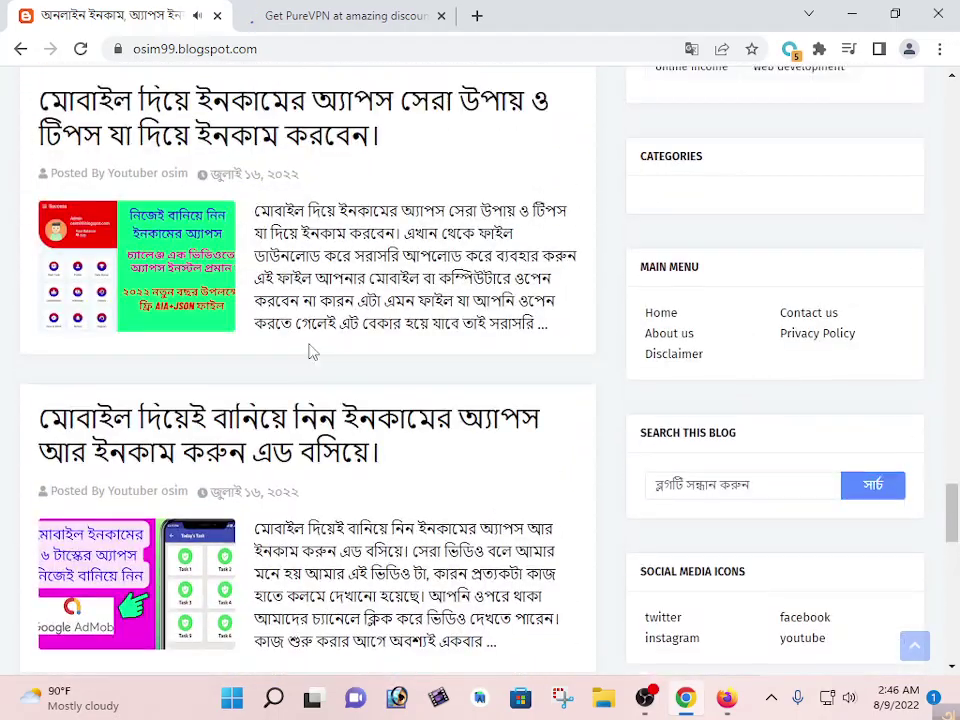
pyautogui.scroll(-2, 308, 343)
pyautogui.scroll(3, 306, 336)
pyautogui.scroll(-10, 290, 300)
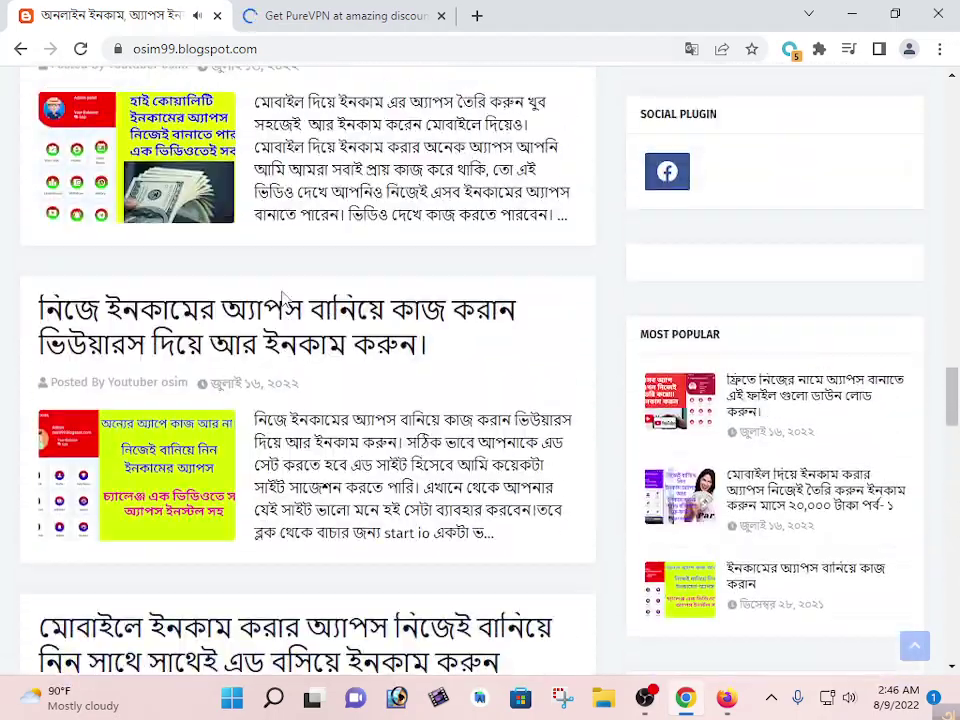
pyautogui.scroll(-10, 283, 292)
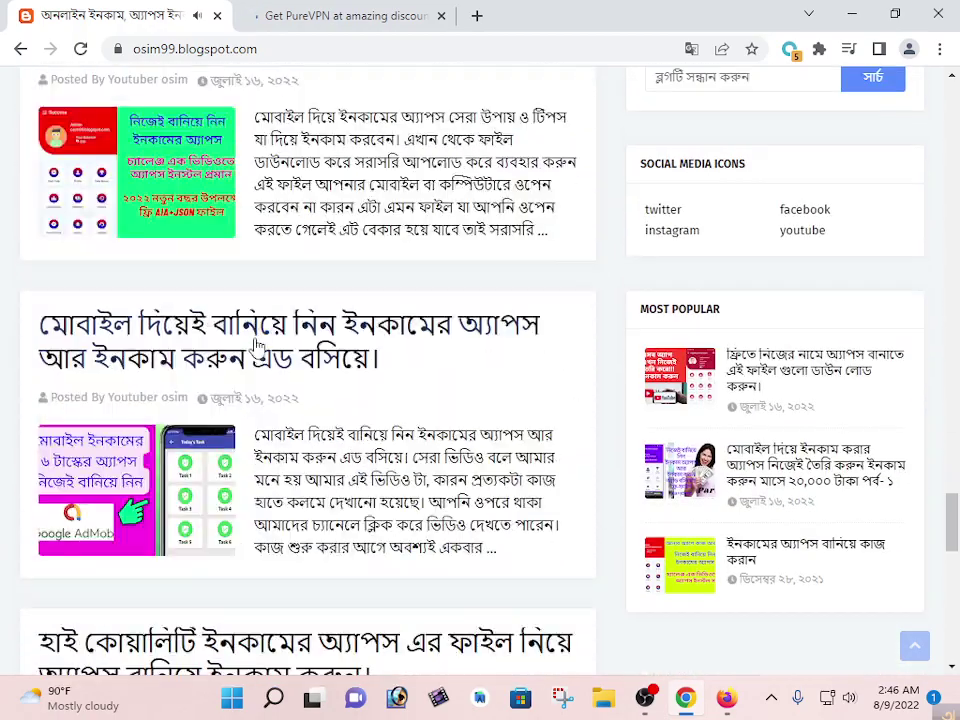
pyautogui.scroll(-4, 681, 463)
pyautogui.scroll(2, 662, 439)
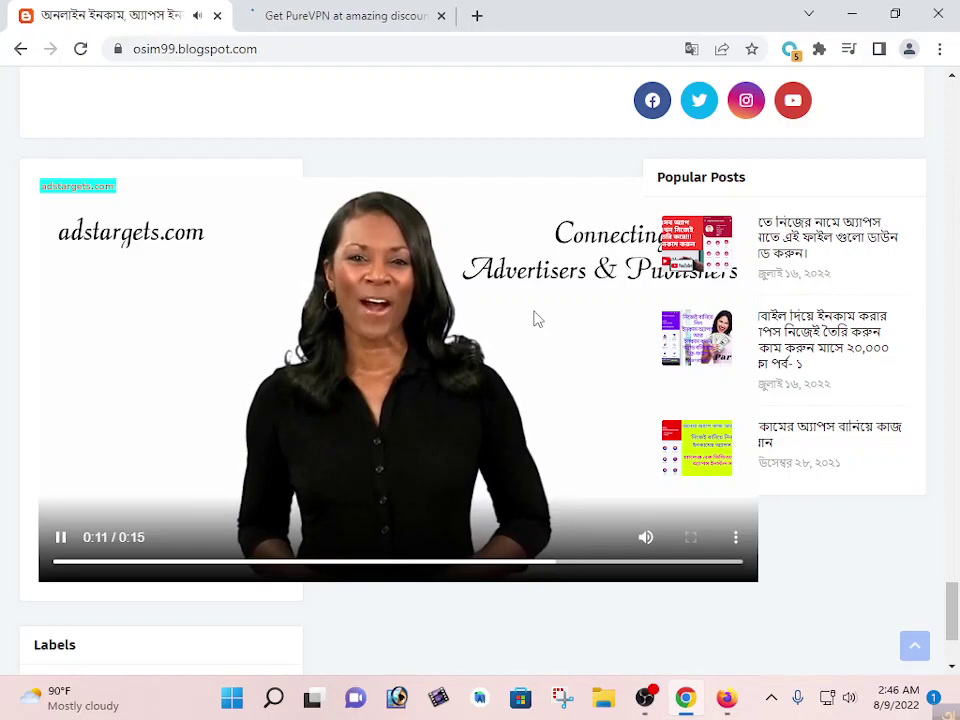
pyautogui.scroll(-2, 537, 318)
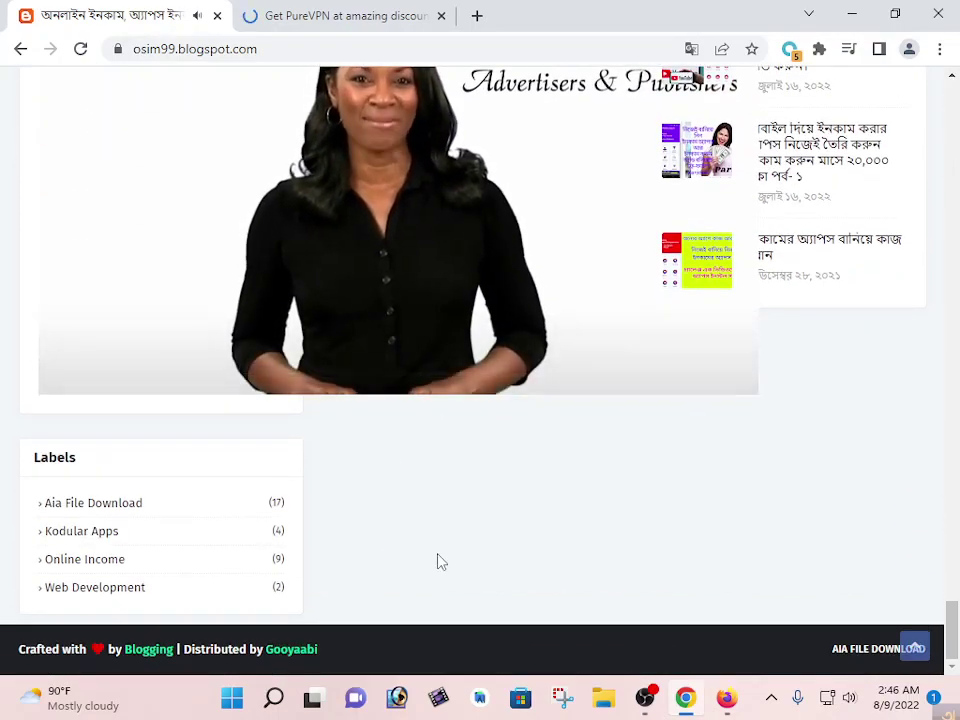
pyautogui.scroll(1, 437, 561)
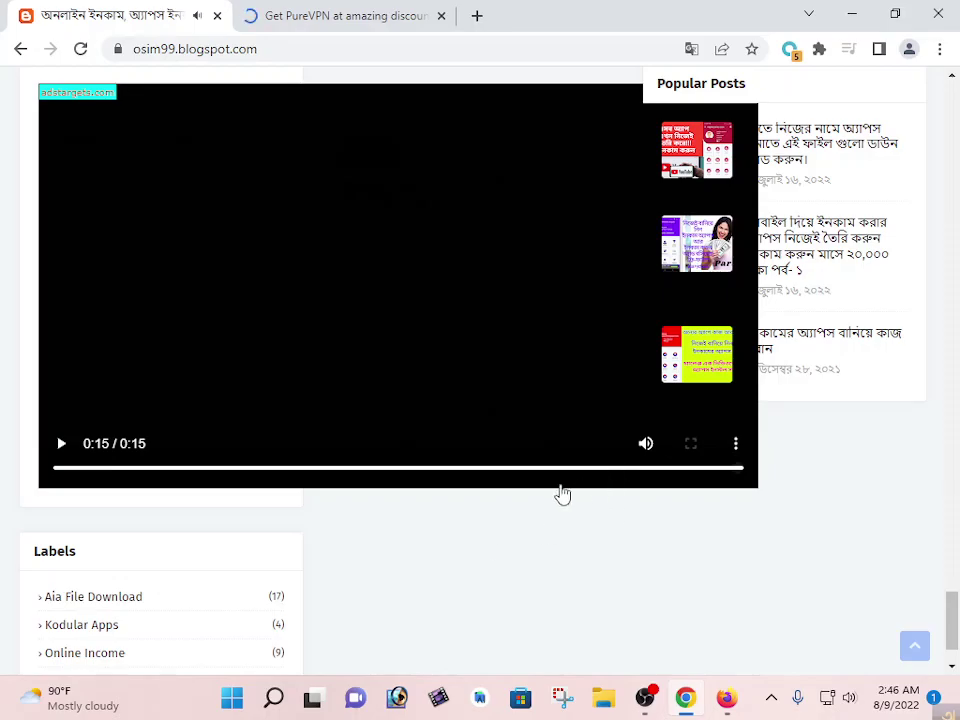
# Open four of the rotating AdsTargets banner ads above the blog's posts in new tabs.
pyautogui.scroll(15, 460, 449)
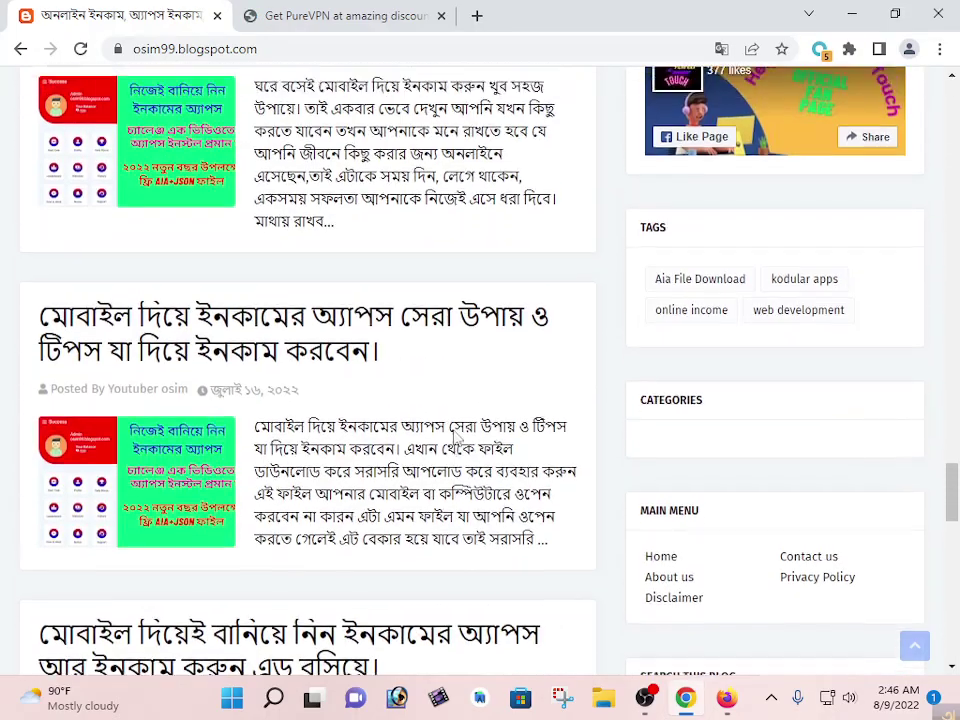
pyautogui.scroll(10, 441, 432)
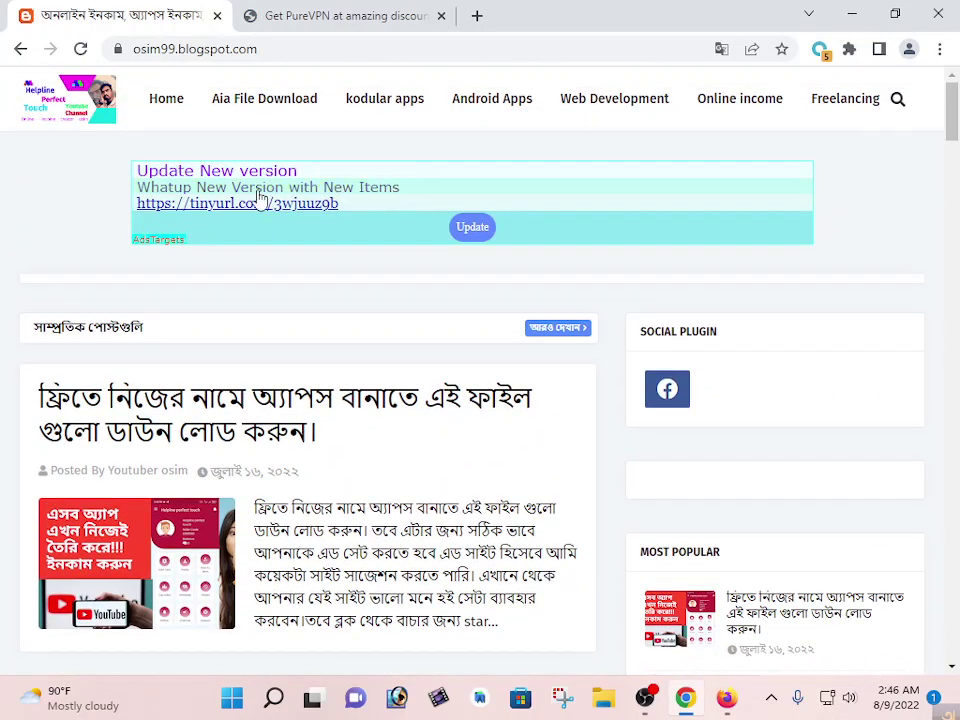
pyautogui.rightClick(280, 205)
pyautogui.click(292, 208)
pyautogui.rightClick(283, 195)
pyautogui.click(292, 198)
pyautogui.rightClick(270, 185)
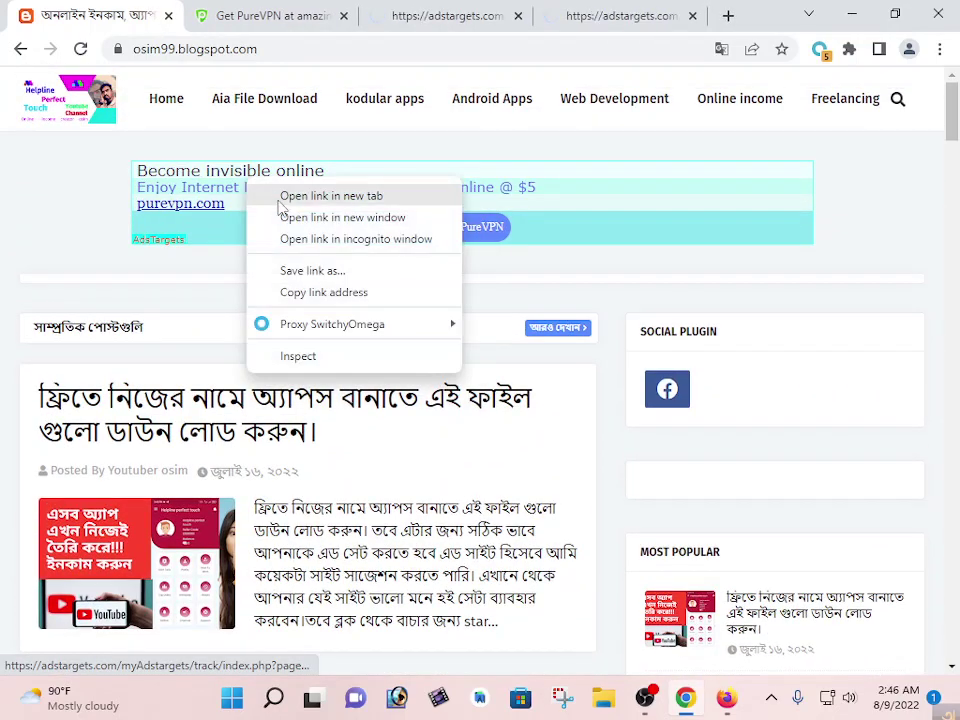
pyautogui.click(292, 196)
pyautogui.rightClick(205, 163)
pyautogui.rightClick(158, 192)
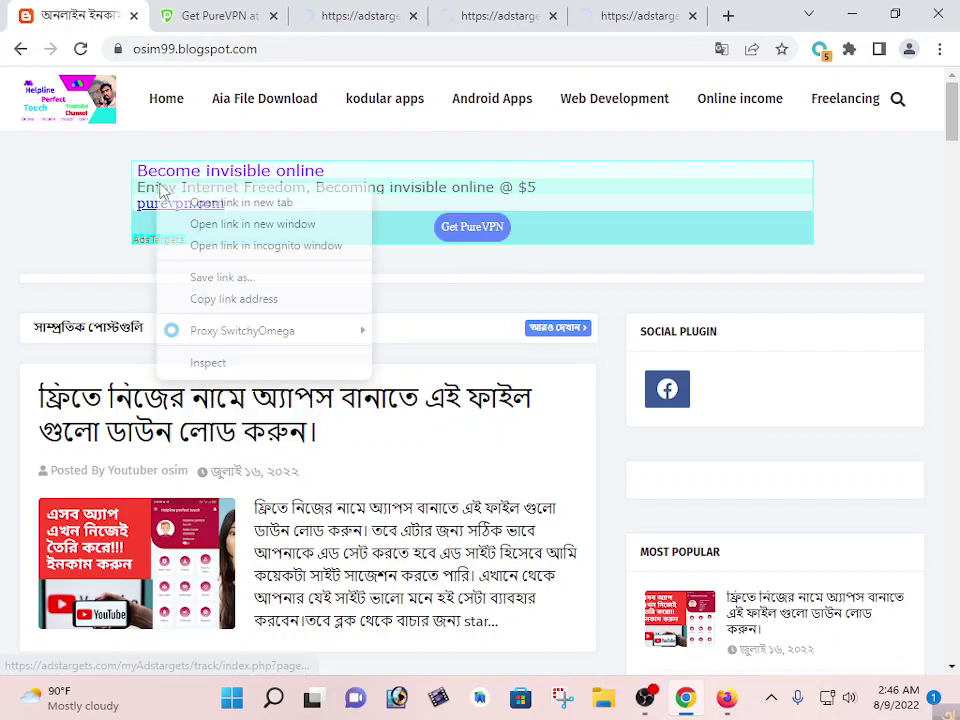
pyautogui.click(207, 203)
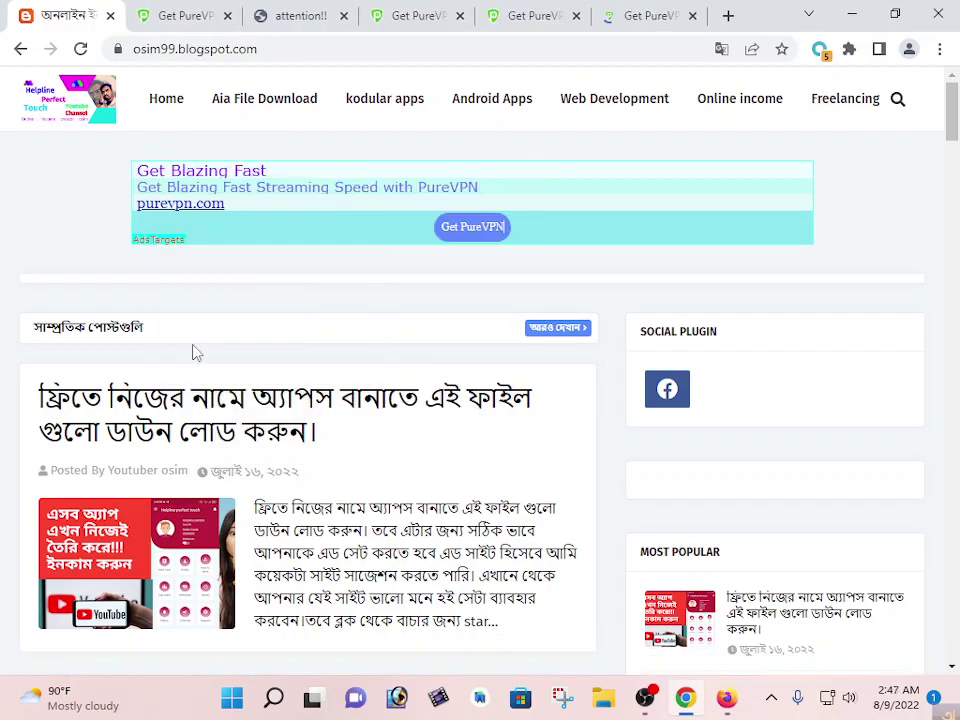
# Follow the Get this deal offer on the first PureVPN tab and Update Now on the YOWhatsApp ad tab.
pyautogui.click(199, 14)
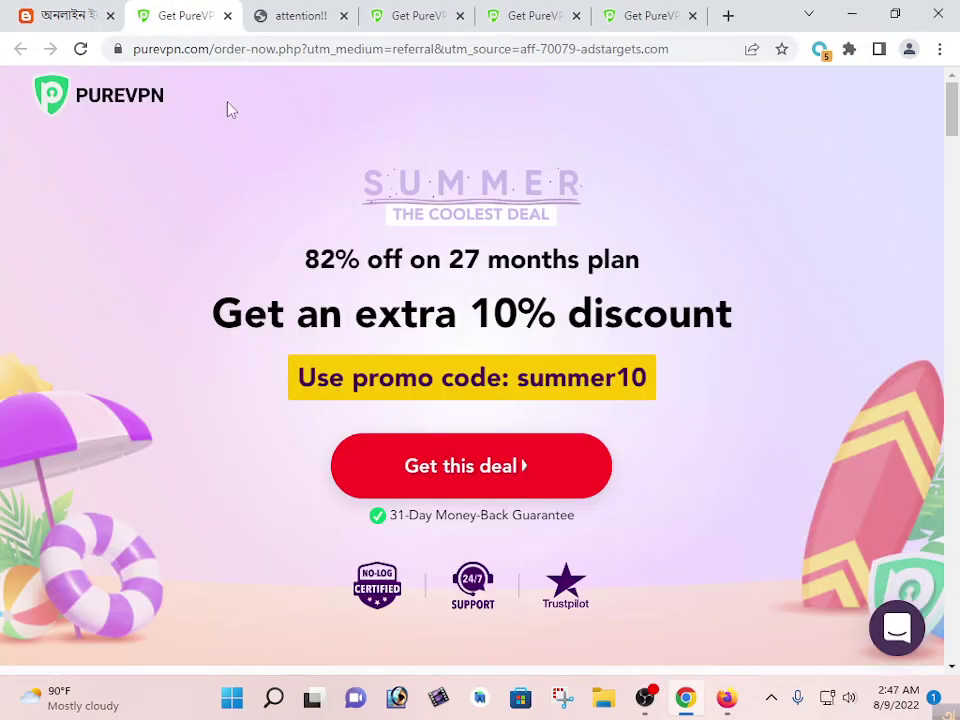
pyautogui.click(484, 482)
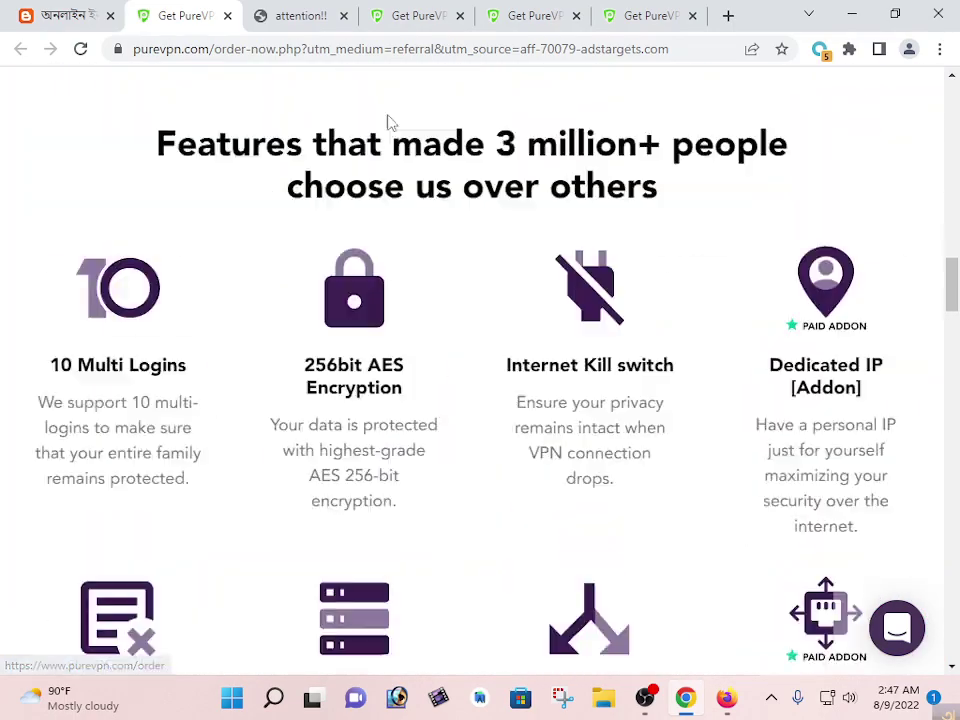
pyautogui.click(322, 10)
pyautogui.click(459, 538)
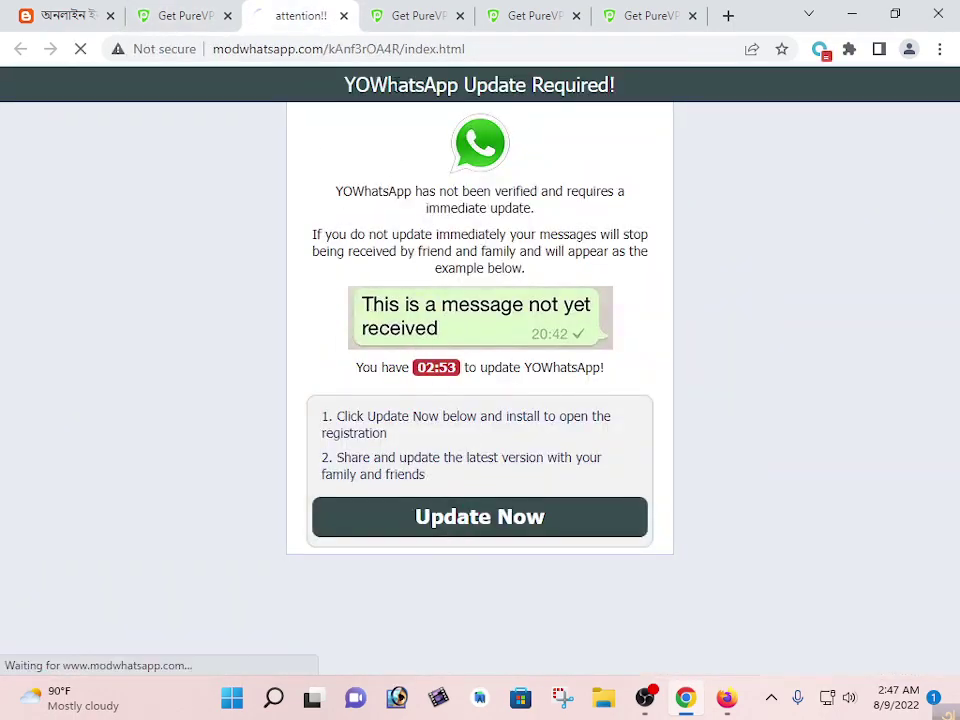
# Follow the Get this deal offer on each of the remaining PureVPN ad tabs.
pyautogui.click(463, 474)
pyautogui.click(540, 8)
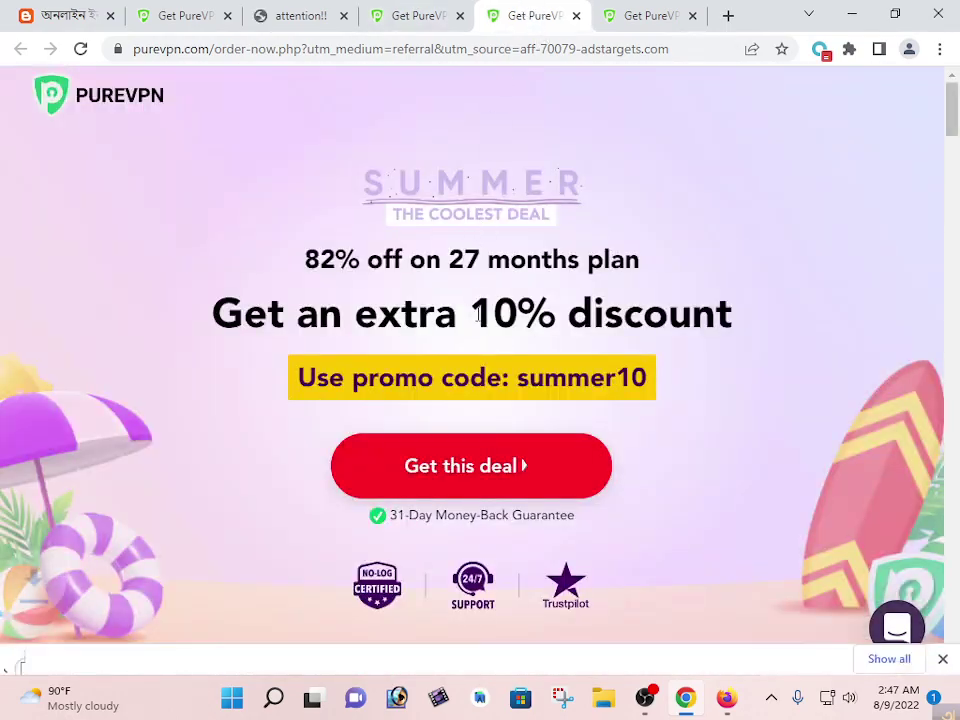
pyautogui.click(472, 458)
pyautogui.click(640, 8)
pyautogui.click(484, 482)
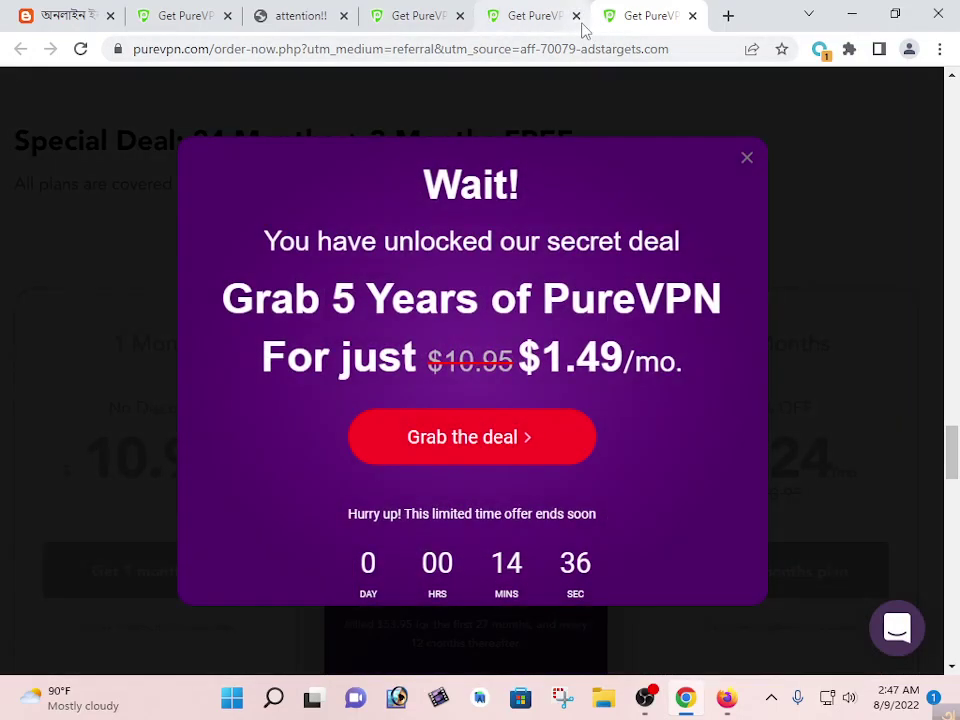
# Close all the PureVPN and YOWhatsApp ad tabs so that only the blog stays open.
pyautogui.click(576, 17)
pyautogui.click(576, 17)
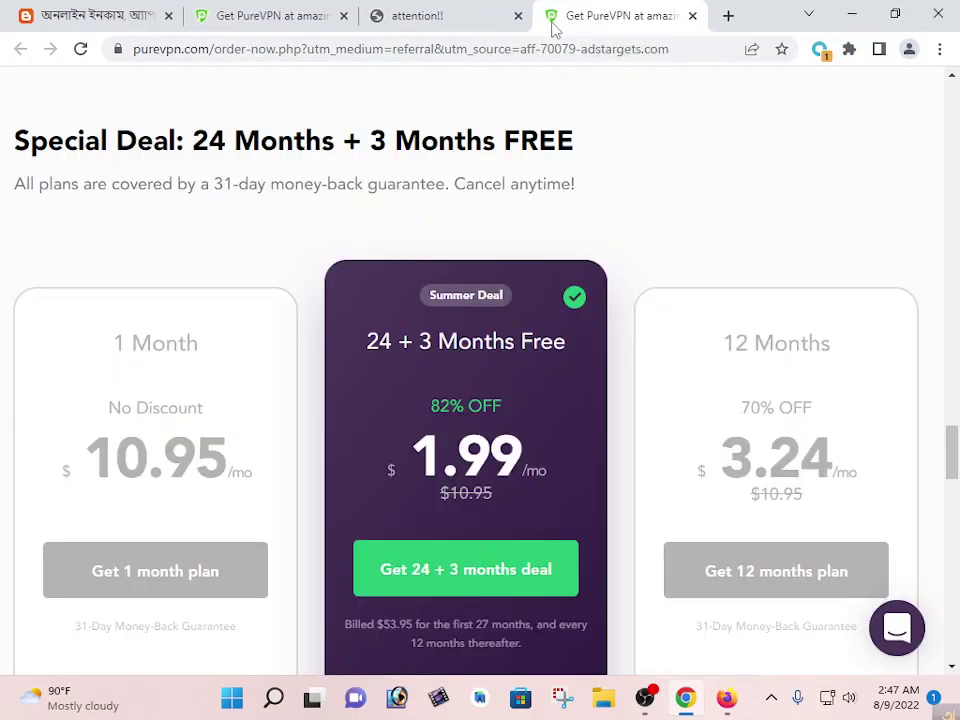
pyautogui.click(345, 17)
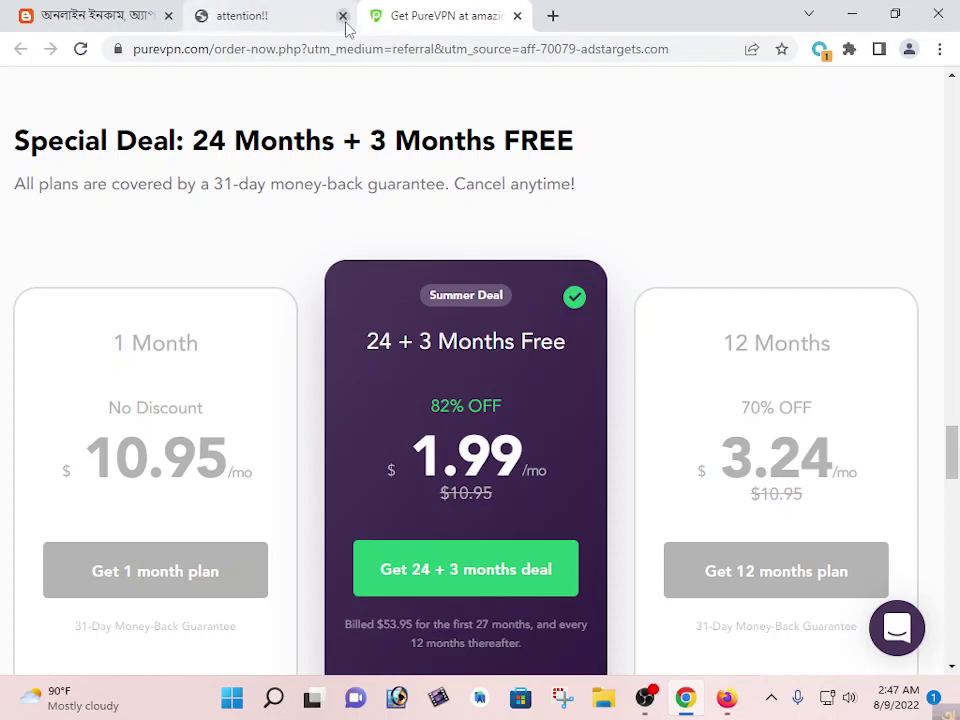
pyautogui.click(517, 16)
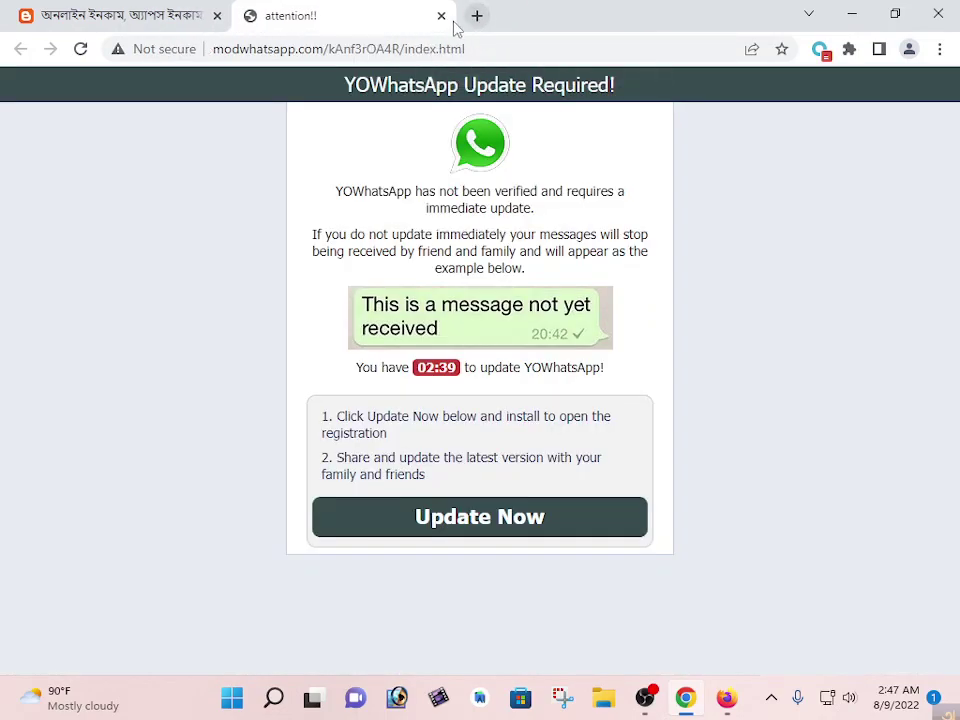
pyautogui.click(343, 16)
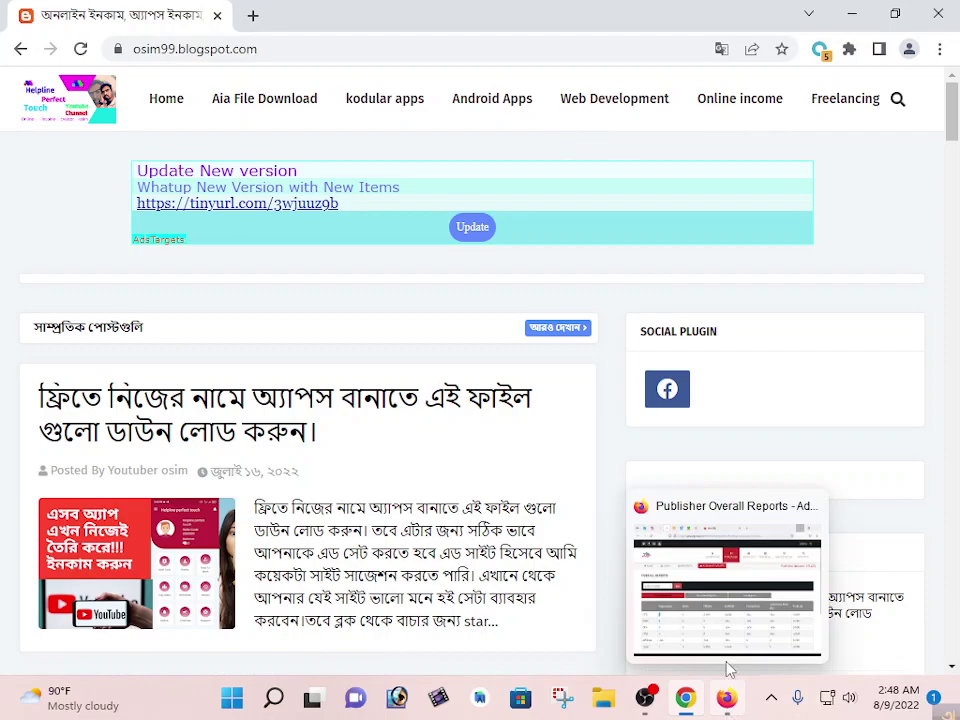
# Switch to the AdsTargets publisher overall reports in Firefox, and close the newly opened PureVPN offer tab in Chrome.
pyautogui.click(727, 700)
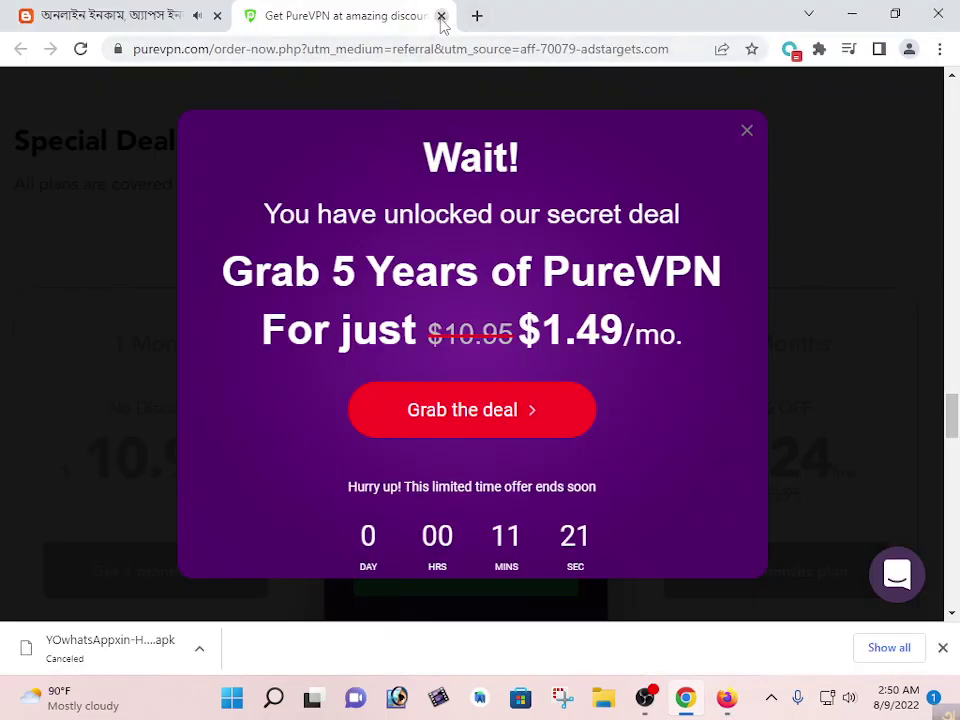
pyautogui.click(441, 16)
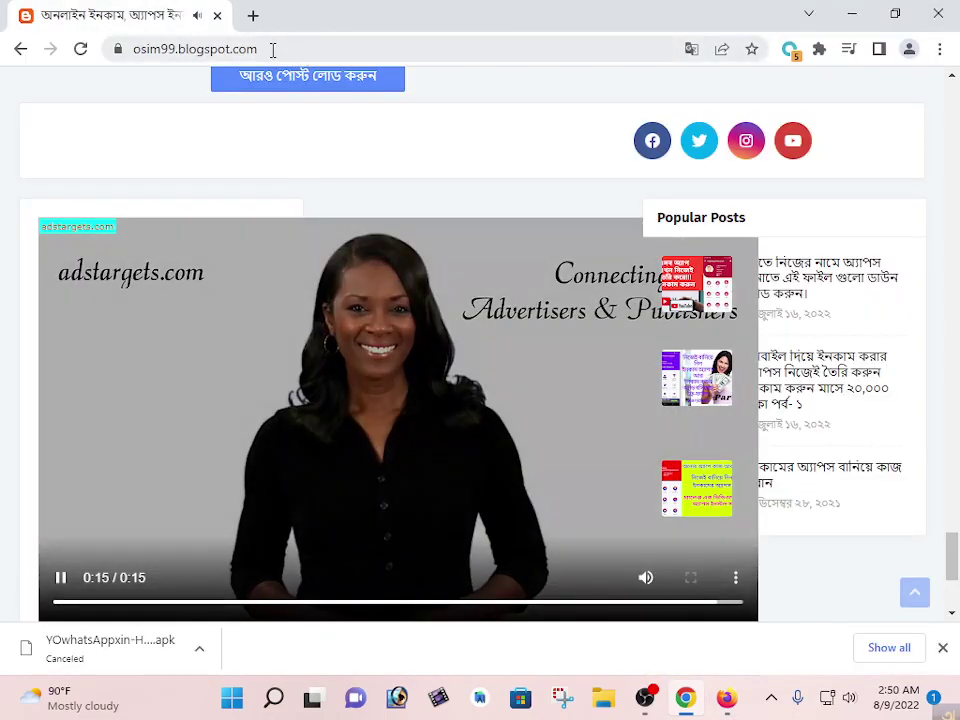
# Close the blog tab in Chrome and switch to the AdsTargets publisher overall reports in Firefox.
pyautogui.click(217, 16)
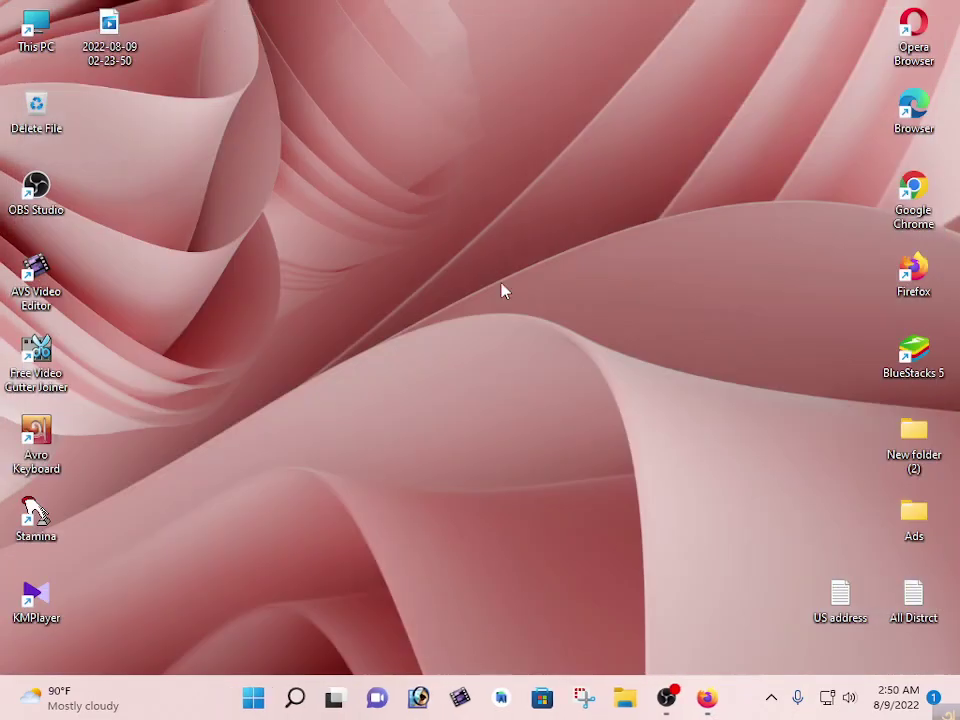
pyautogui.moveTo(711, 712)
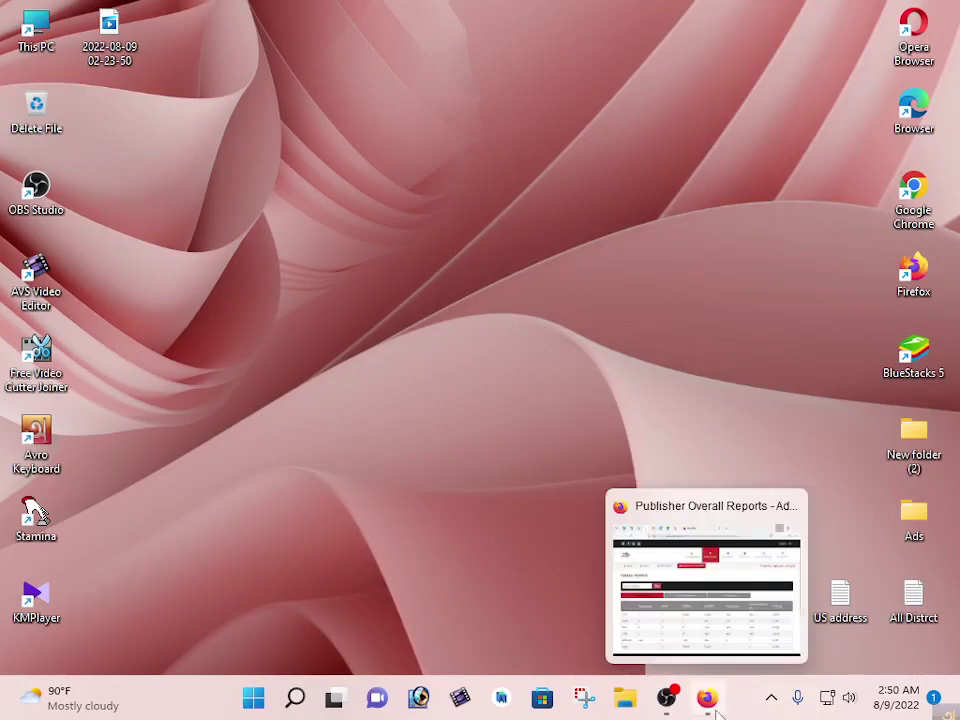
pyautogui.click(714, 711)
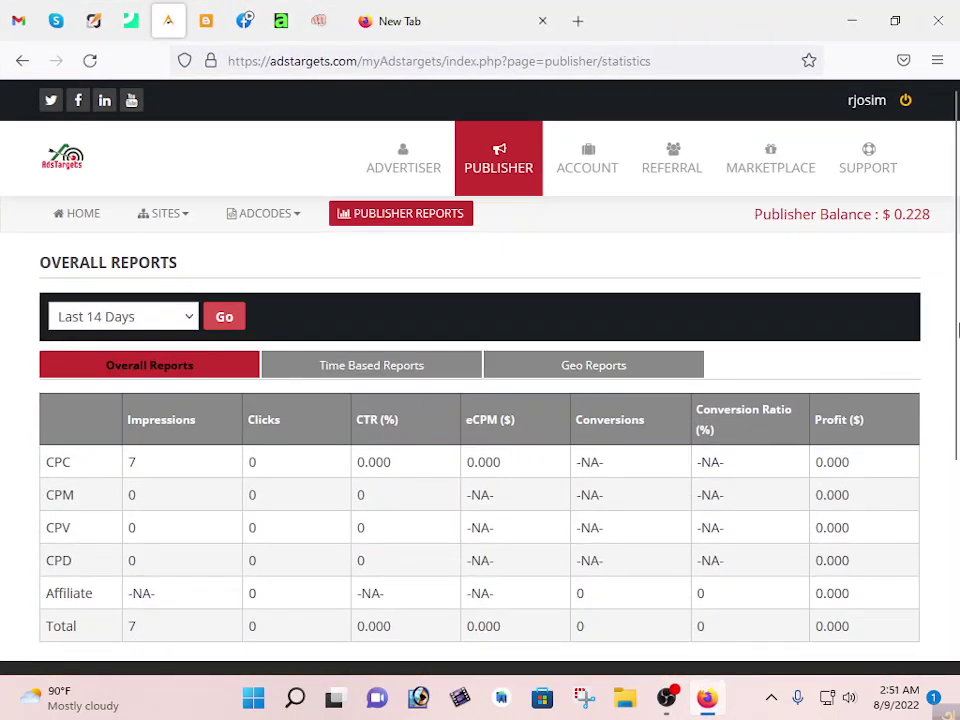
# Reload the AdsTargets overall reports page and check the publisher balance.
pyautogui.click(90, 61)
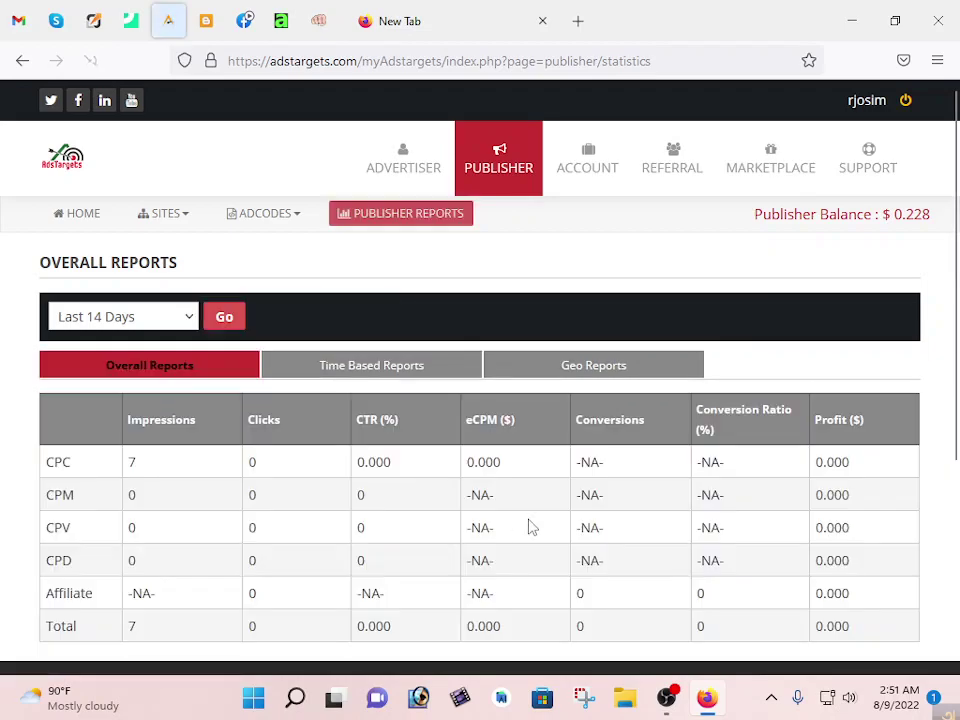
pyautogui.moveTo(905, 215); pyautogui.dragTo(931, 214)
pyautogui.click(931, 214)
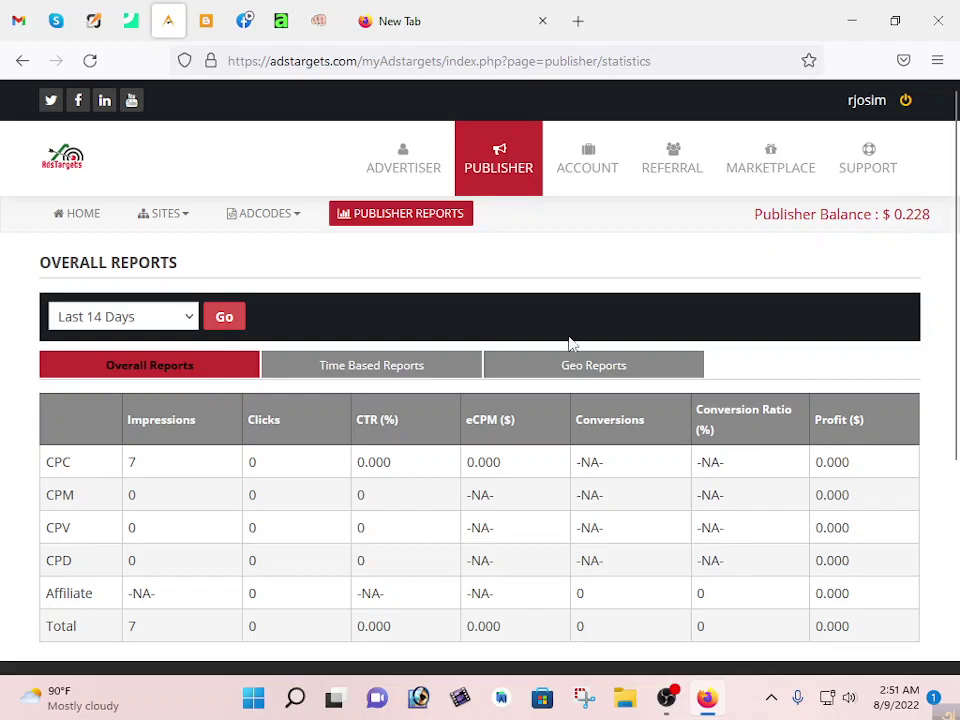
# Set the overall reports period to Today and run the report.
pyautogui.click(185, 318)
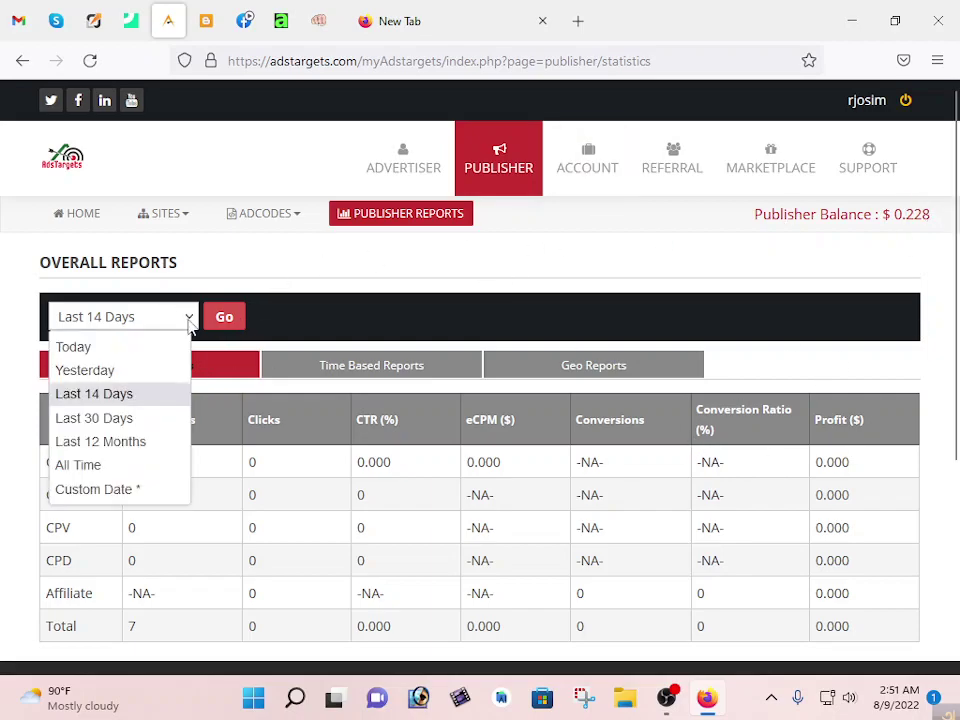
pyautogui.click(125, 345)
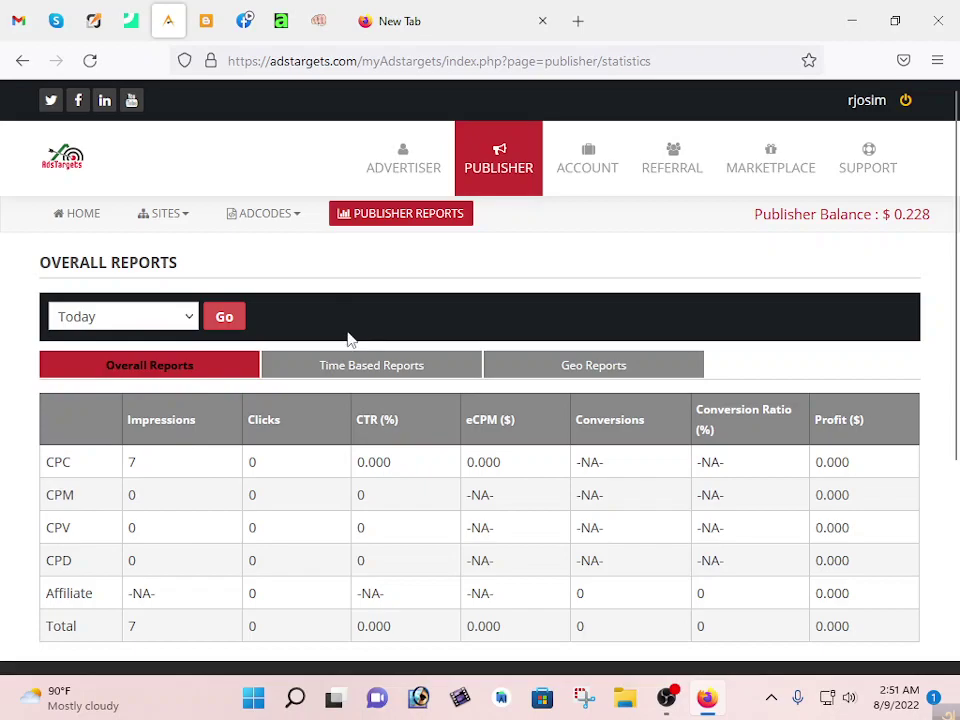
pyautogui.click(228, 320)
# Reload the Today report with the form data resent to recheck the publisher balance, and minimize the browser window.
pyautogui.click(89, 60)
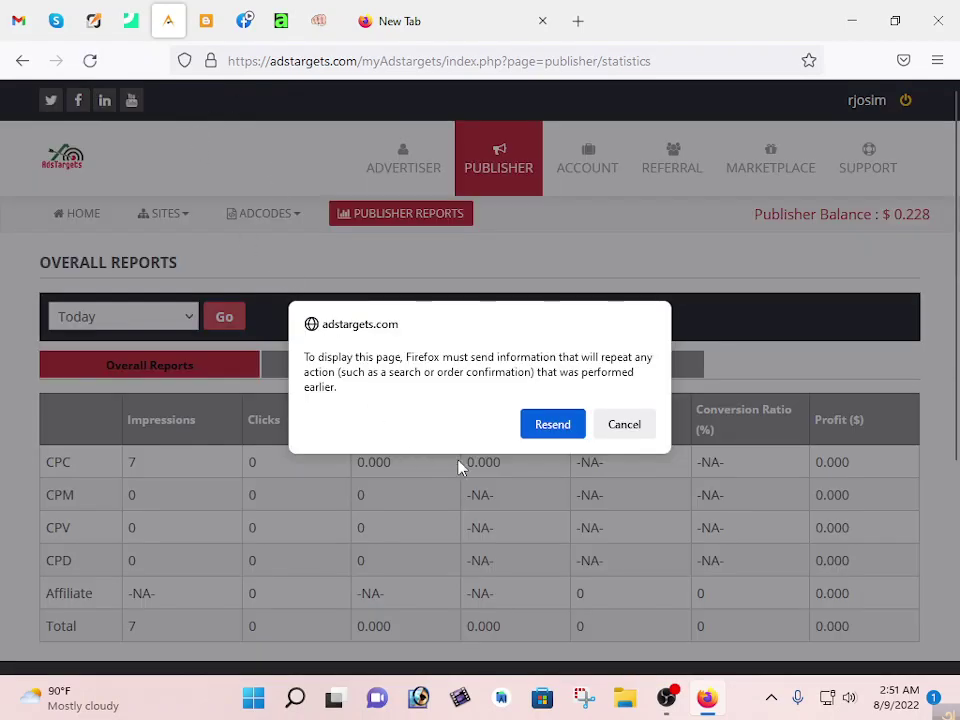
pyautogui.click(558, 428)
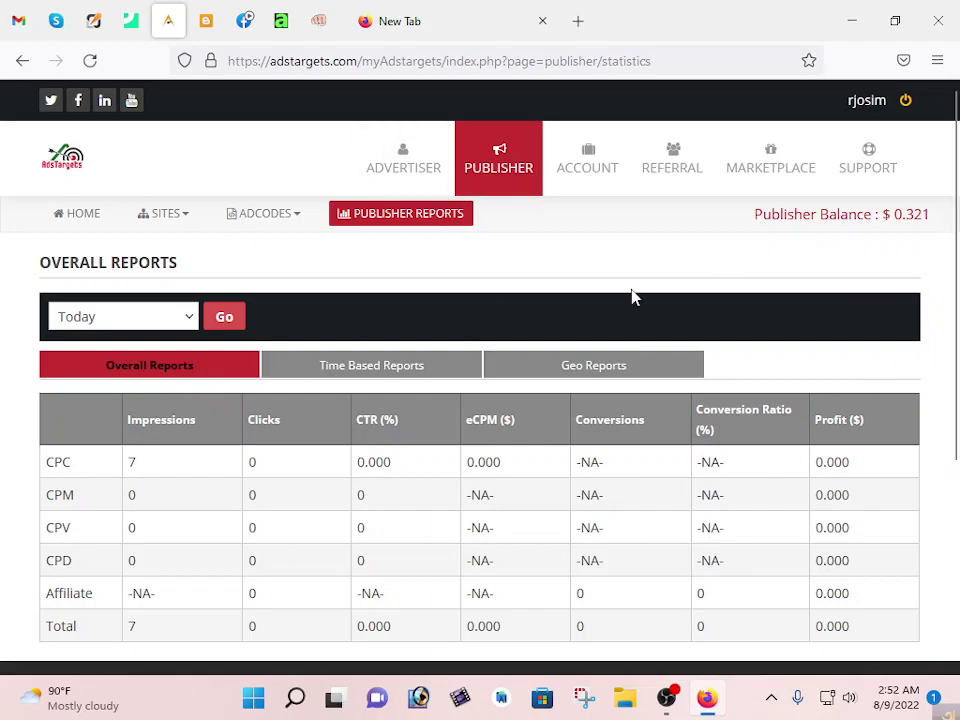
pyautogui.click(851, 21)
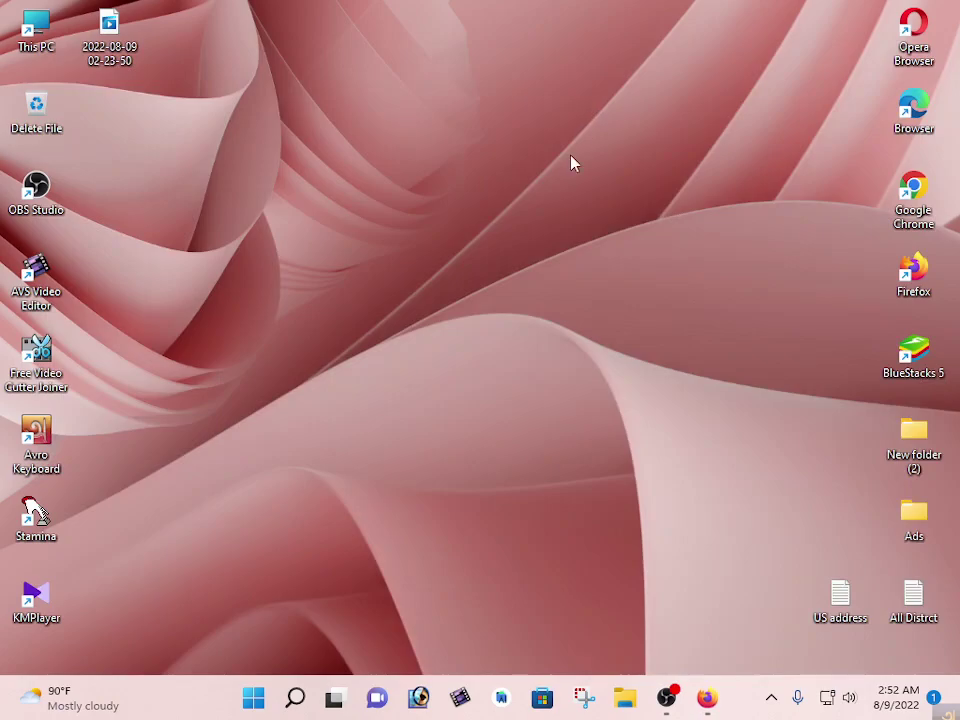